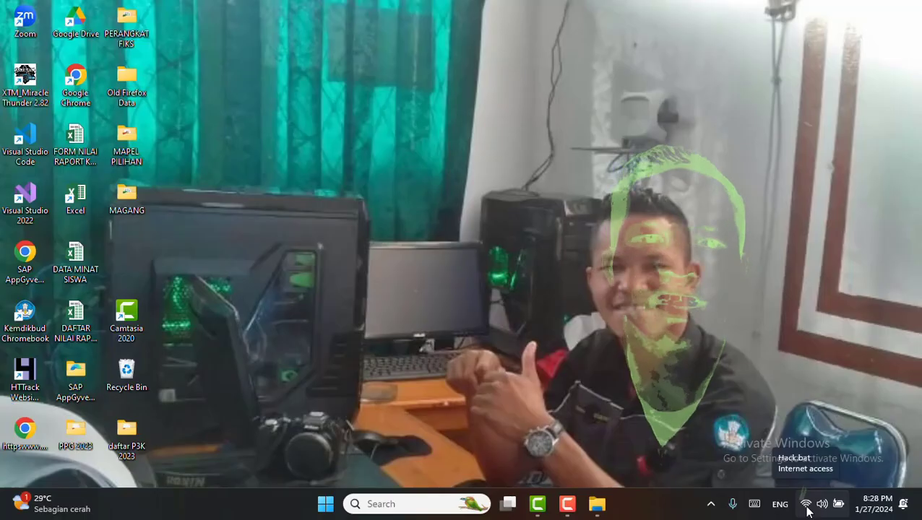
Launch Google Chrome from its desktop icon.
{"action": "double_click", "coordinate": [77, 81]}
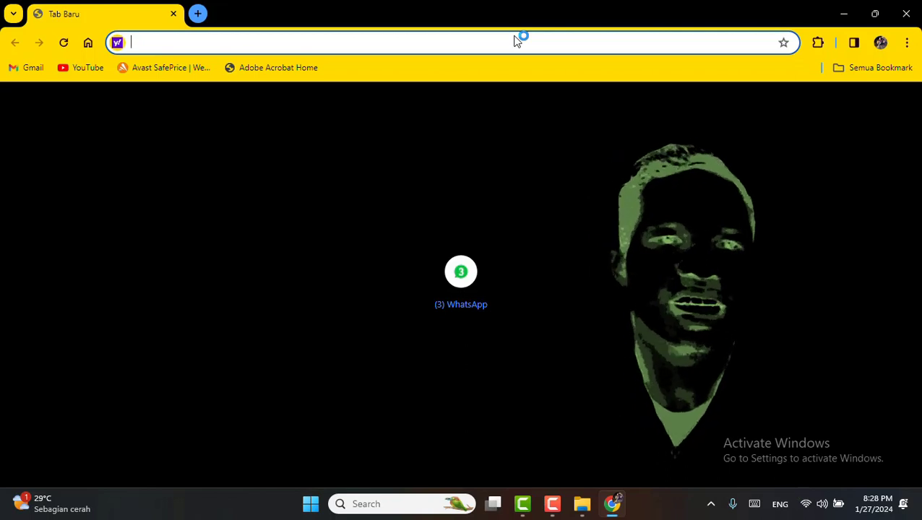
Search for 'canva' and open the 'Canva: Visual Suite for Everyone' result.
{"action": "type", "text": "canva"}
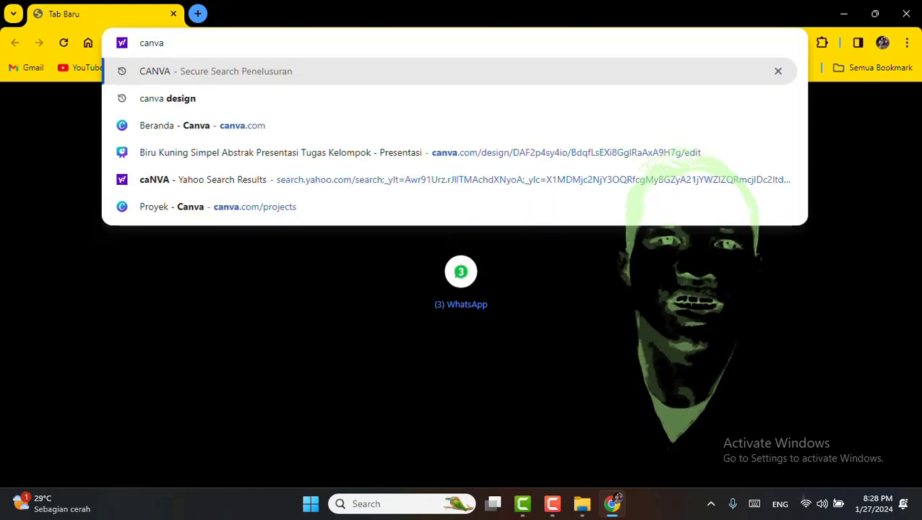
{"action": "key", "text": "Return"}
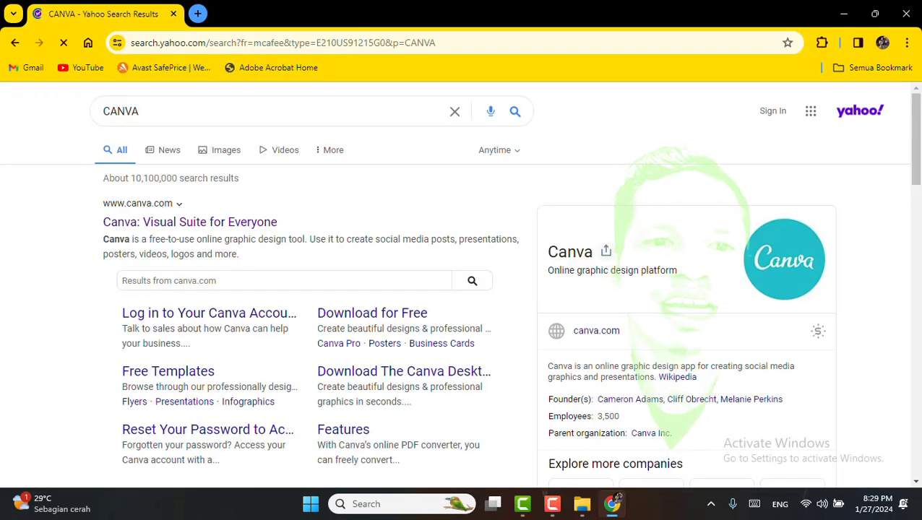
{"action": "left_click", "coordinate": [239, 227]}
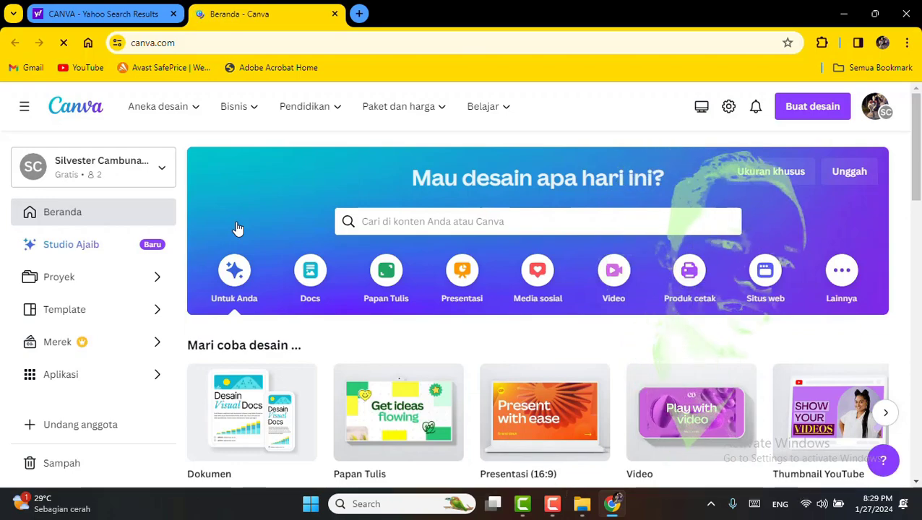
Scroll the Canva home page to the recent designs, including the A4 certificate.
{"action": "scroll", "coordinate": [311, 214], "scroll_direction": "down", "scroll_amount": 3}
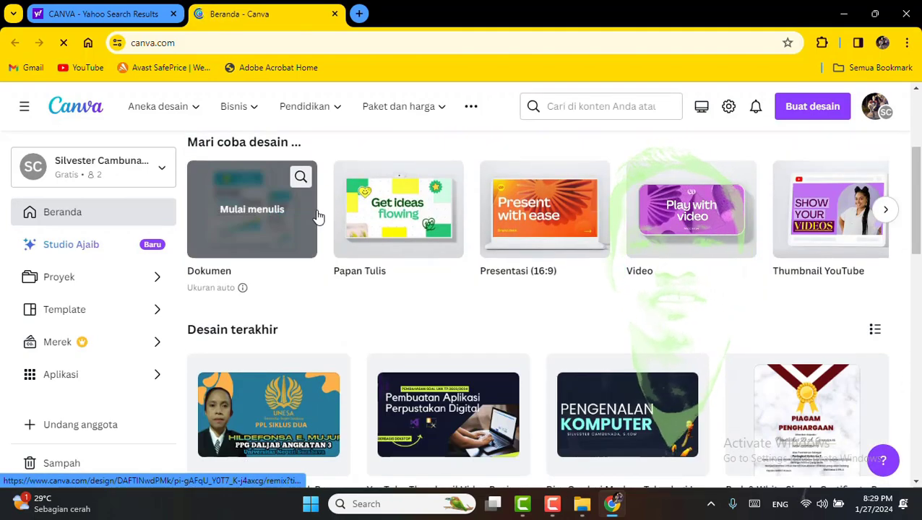
{"action": "scroll", "coordinate": [318, 217], "scroll_direction": "down", "scroll_amount": 3}
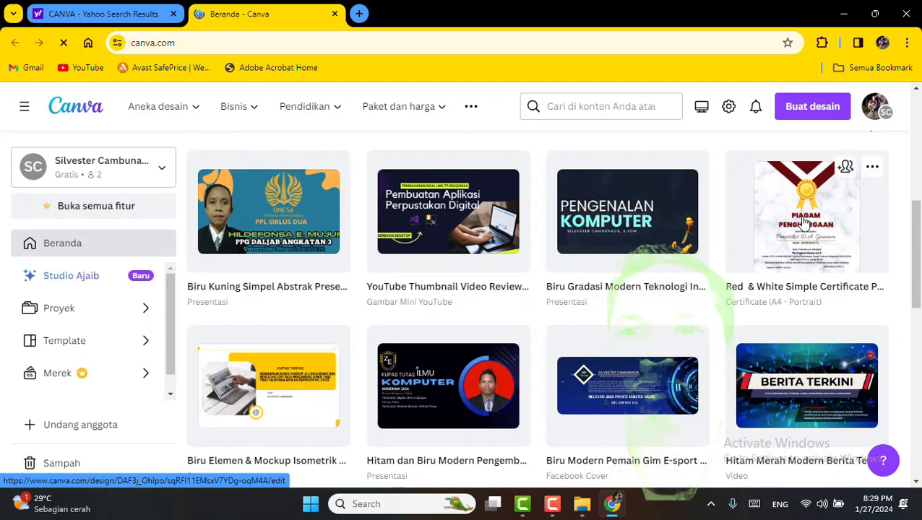
{"action": "scroll", "coordinate": [823, 241], "scroll_direction": "up", "scroll_amount": 1}
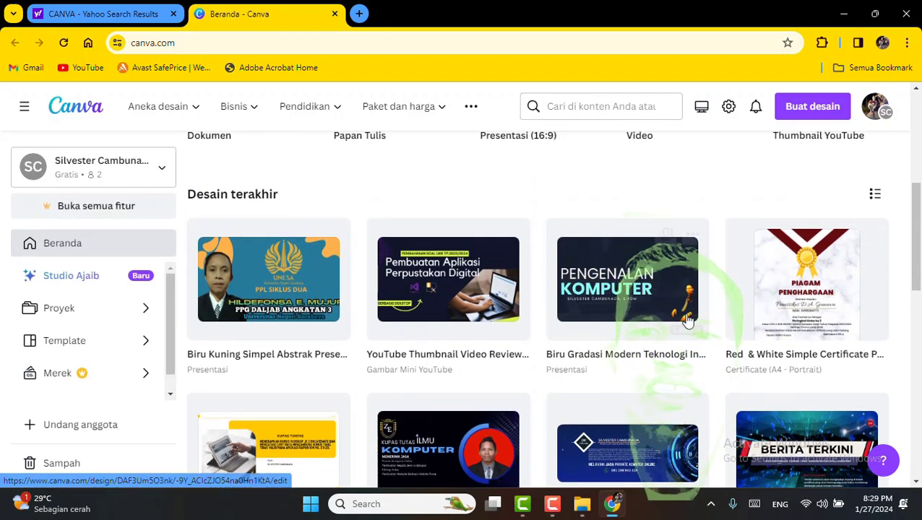
Open the Red & White Simple Certificate Portrait design and zoom in and out to inspect it.
{"action": "left_click", "coordinate": [797, 293]}
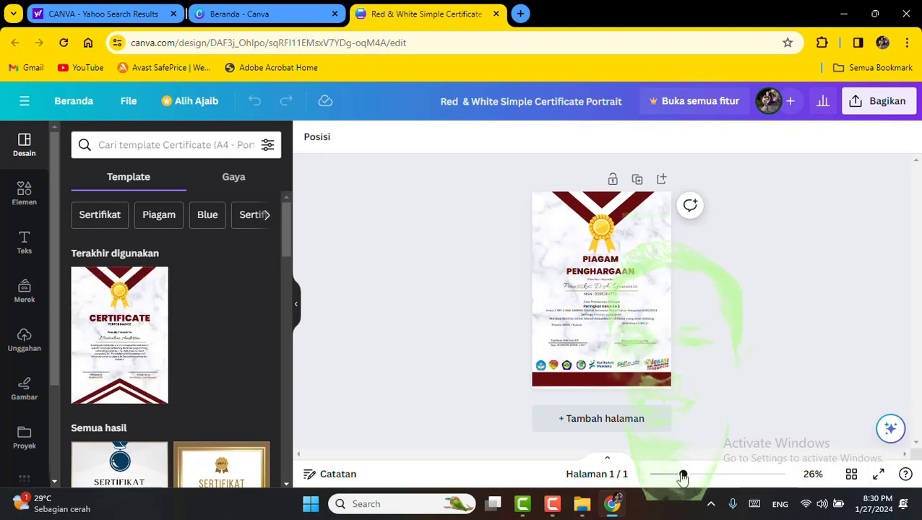
{"action": "left_click_drag", "start_coordinate": [683, 475], "coordinate": [709, 476]}
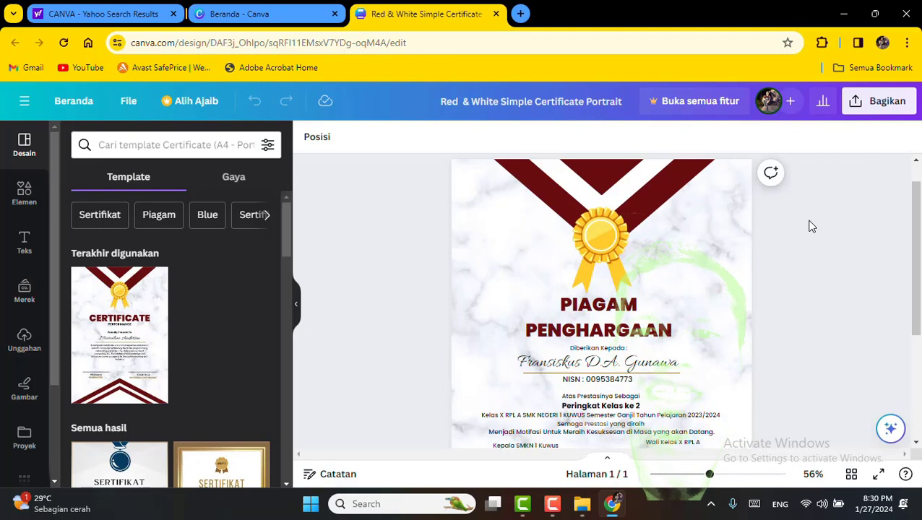
{"action": "scroll", "coordinate": [809, 227], "scroll_direction": "down", "scroll_amount": 3}
{"action": "scroll", "coordinate": [809, 227], "scroll_direction": "up", "scroll_amount": 1}
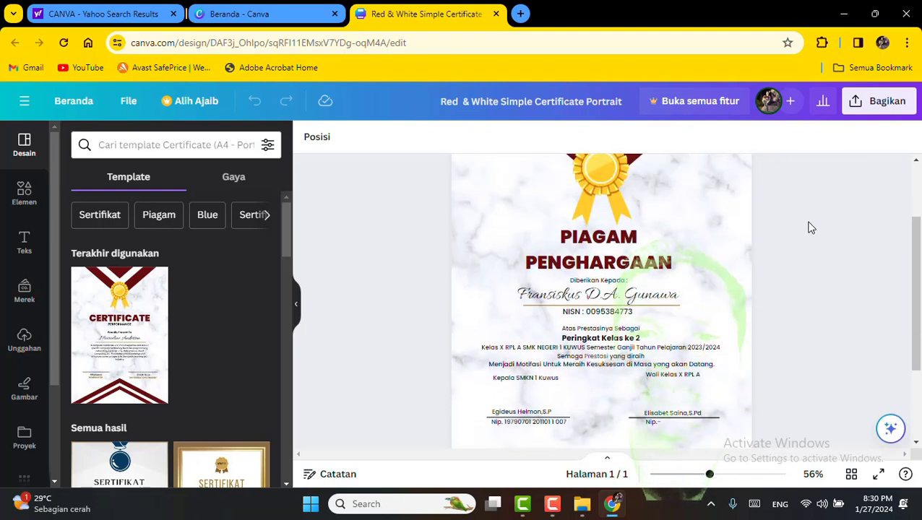
{"action": "scroll", "coordinate": [810, 226], "scroll_direction": "down", "scroll_amount": 2}
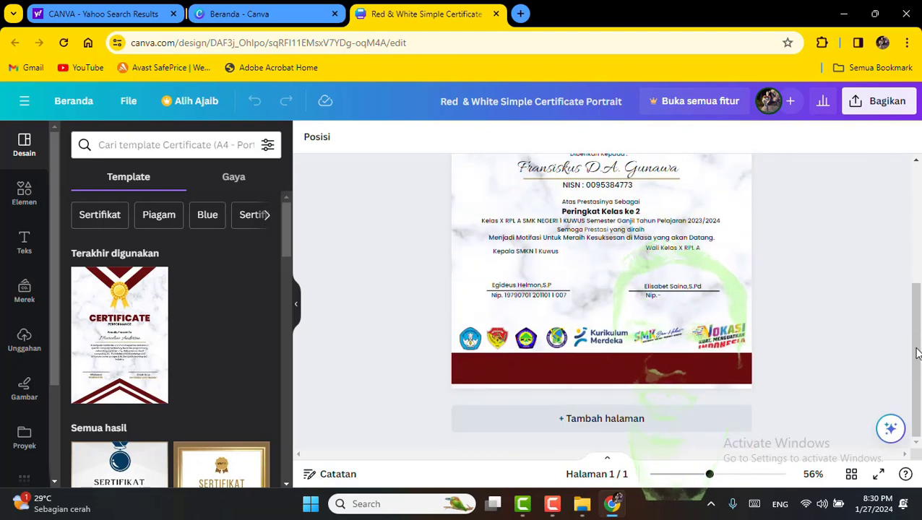
{"action": "left_click_drag", "start_coordinate": [916, 353], "coordinate": [916, 321]}
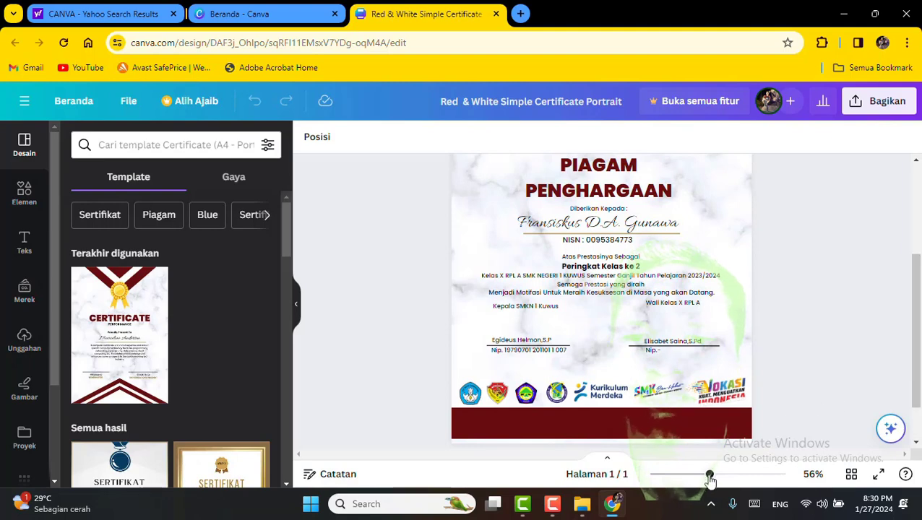
{"action": "left_click_drag", "start_coordinate": [709, 474], "coordinate": [693, 473]}
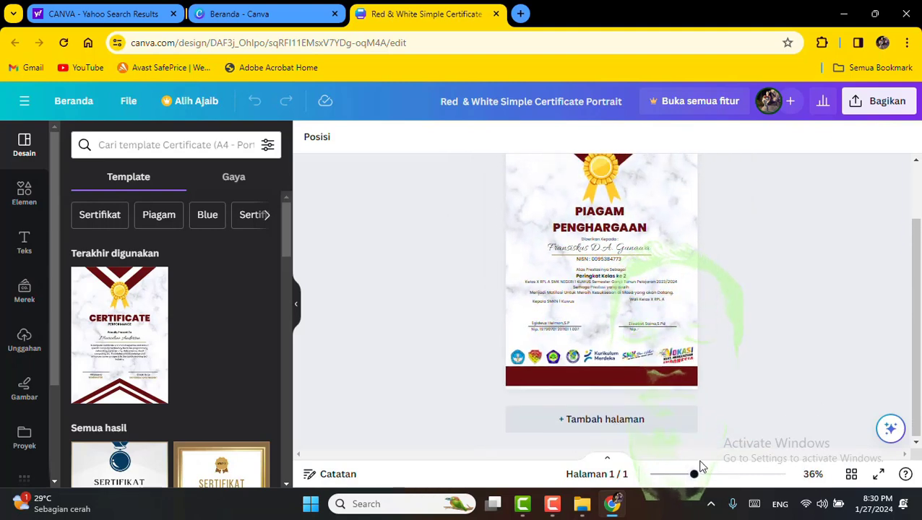
{"action": "scroll", "coordinate": [751, 305], "scroll_direction": "up", "scroll_amount": 2}
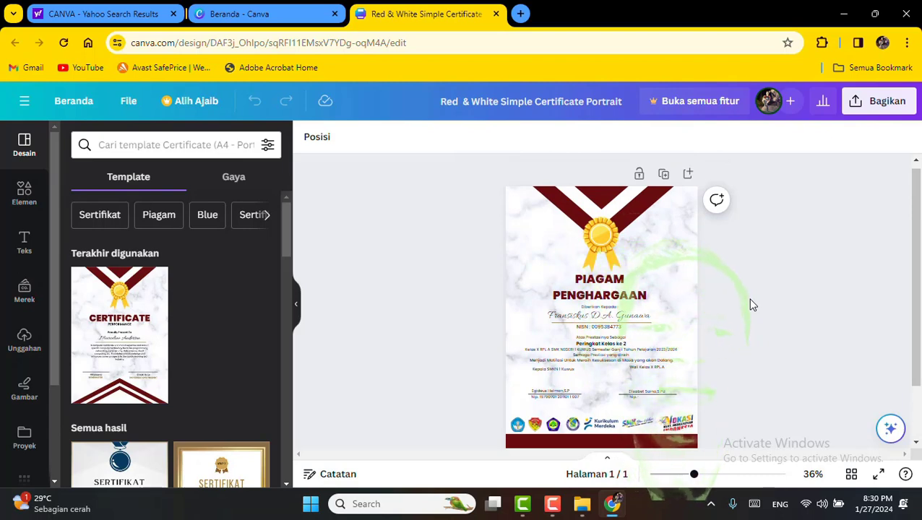
{"action": "scroll", "coordinate": [57, 323], "scroll_direction": "down", "scroll_amount": 3}
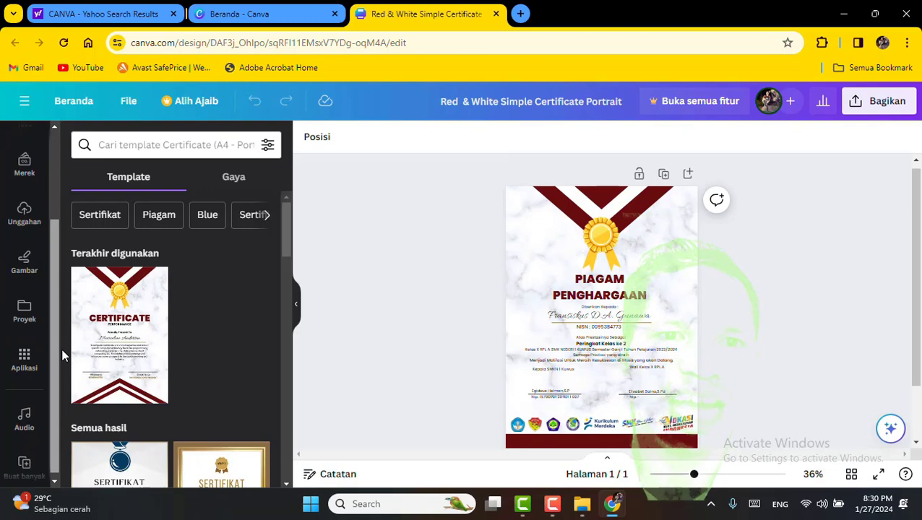
Open the Aplikasi panel and browse the available and in-use Canva apps.
{"action": "left_click", "coordinate": [31, 358]}
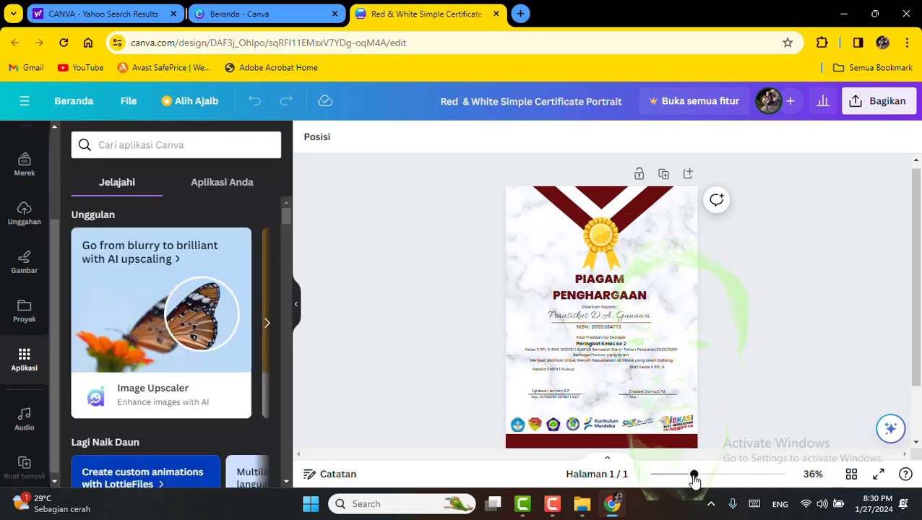
{"action": "left_click_drag", "start_coordinate": [694, 475], "coordinate": [715, 475]}
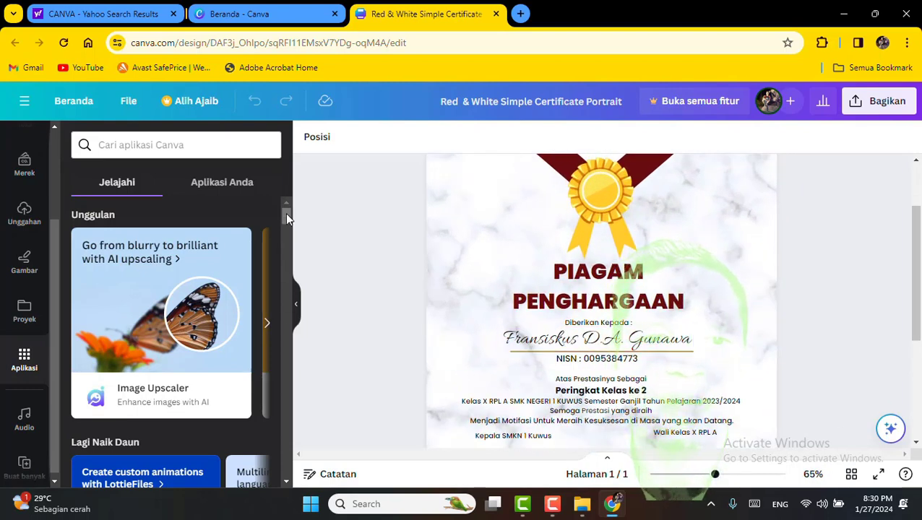
{"action": "left_click_drag", "start_coordinate": [286, 212], "coordinate": [297, 336]}
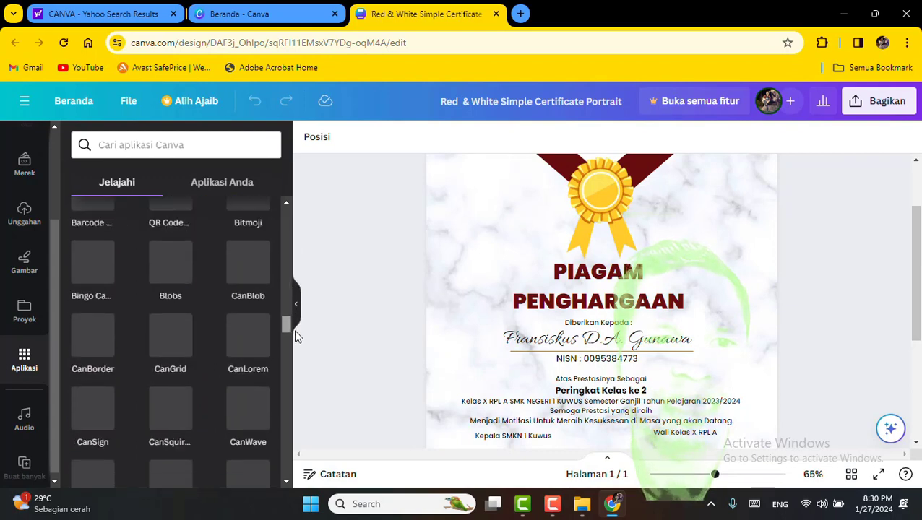
{"action": "left_click", "coordinate": [237, 189]}
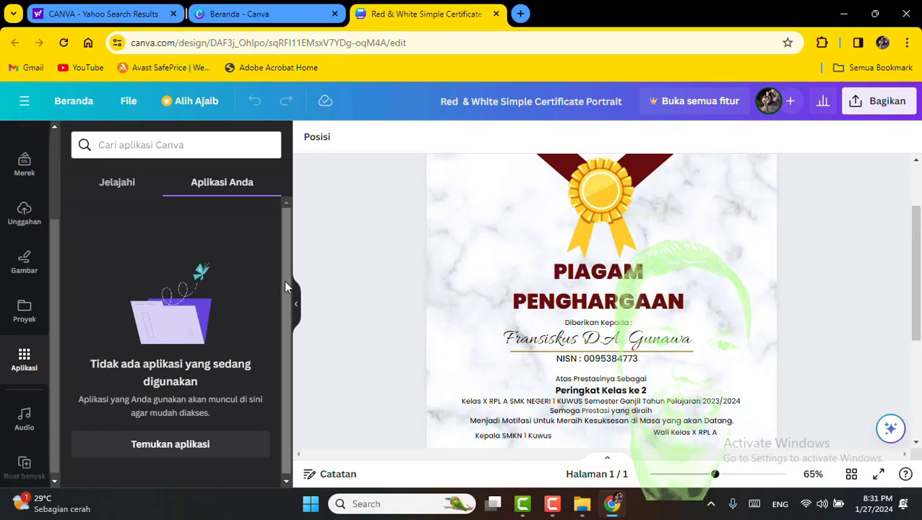
{"action": "left_click_drag", "start_coordinate": [285, 283], "coordinate": [284, 393]}
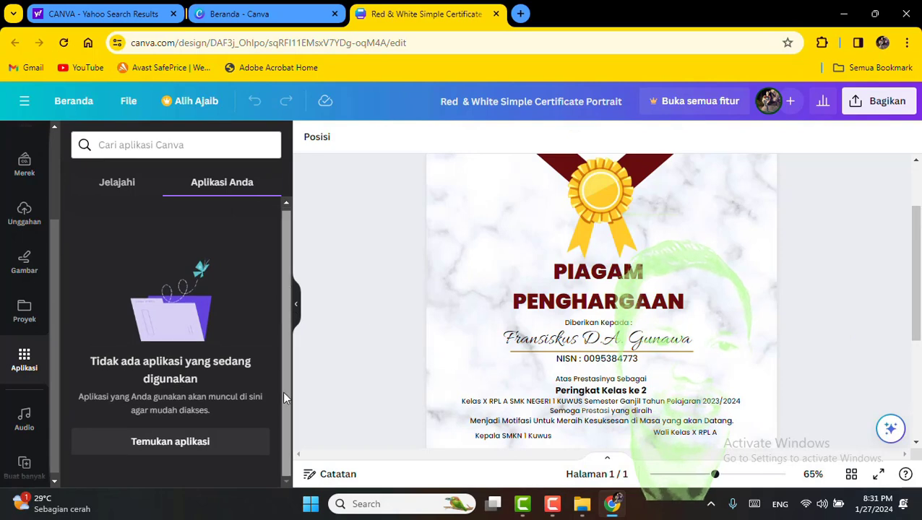
{"action": "left_click", "coordinate": [115, 185]}
Open the 'Buat banyak' bulk-create tile under 'Yang Lain dari Canva'.
{"action": "scroll", "coordinate": [283, 267], "scroll_direction": "down", "scroll_amount": 5}
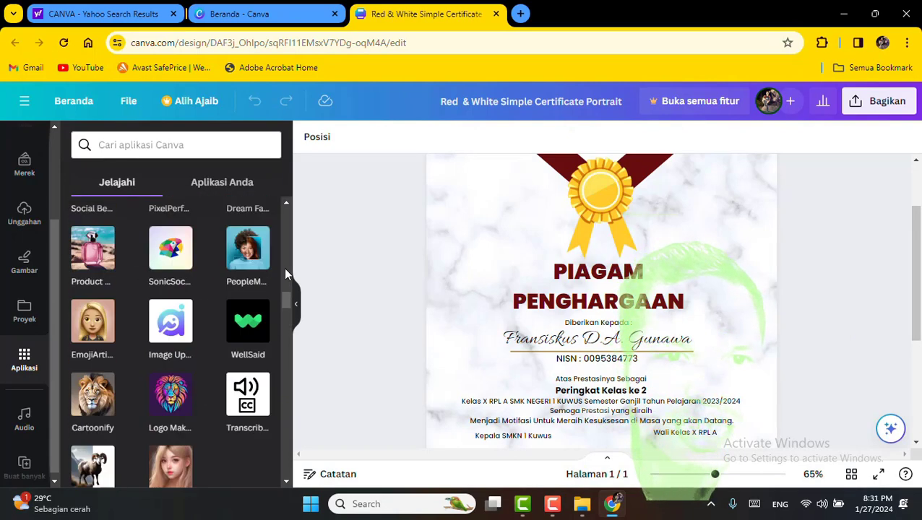
{"action": "scroll", "coordinate": [285, 274], "scroll_direction": "up", "scroll_amount": 10}
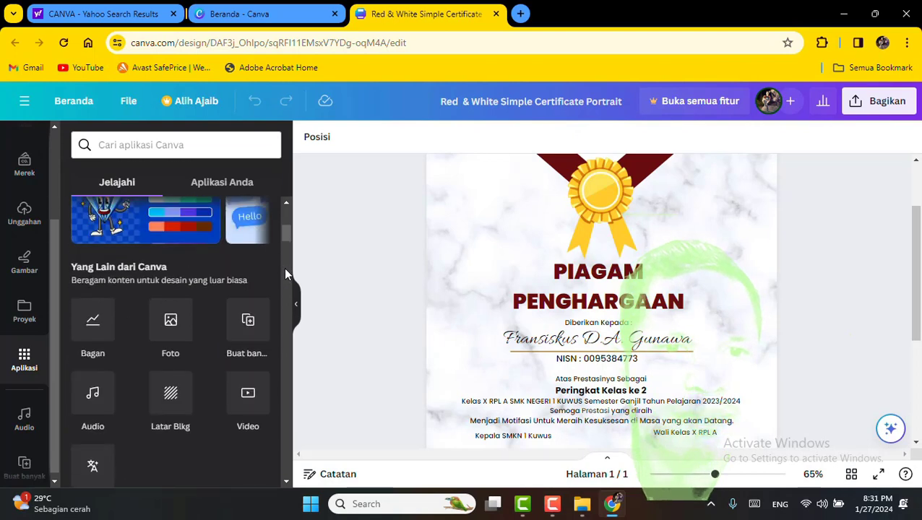
{"action": "scroll", "coordinate": [285, 272], "scroll_direction": "down", "scroll_amount": 1}
{"action": "scroll", "coordinate": [286, 271], "scroll_direction": "up", "scroll_amount": 1}
{"action": "scroll", "coordinate": [248, 333], "scroll_direction": "down", "scroll_amount": 1}
{"action": "left_click", "coordinate": [248, 318]}
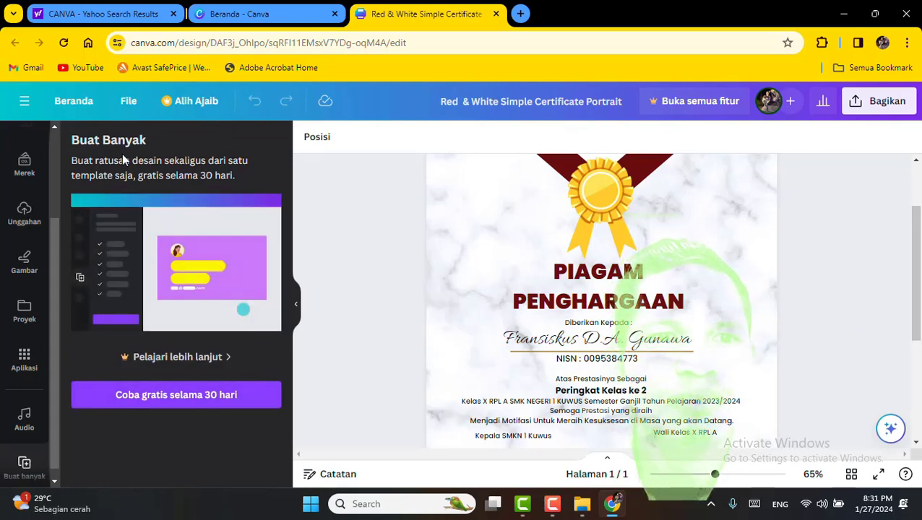
{"action": "left_click", "coordinate": [154, 403]}
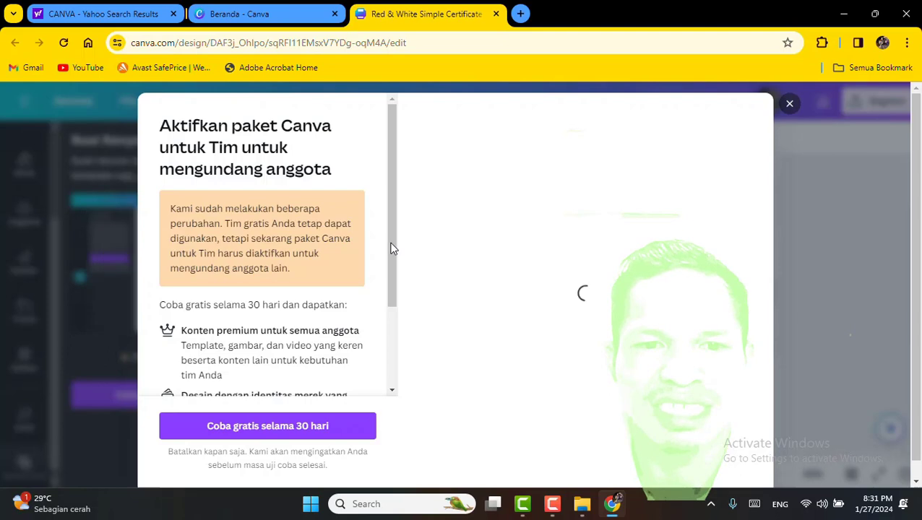
{"action": "left_click_drag", "start_coordinate": [390, 247], "coordinate": [402, 360]}
{"action": "left_click", "coordinate": [318, 434]}
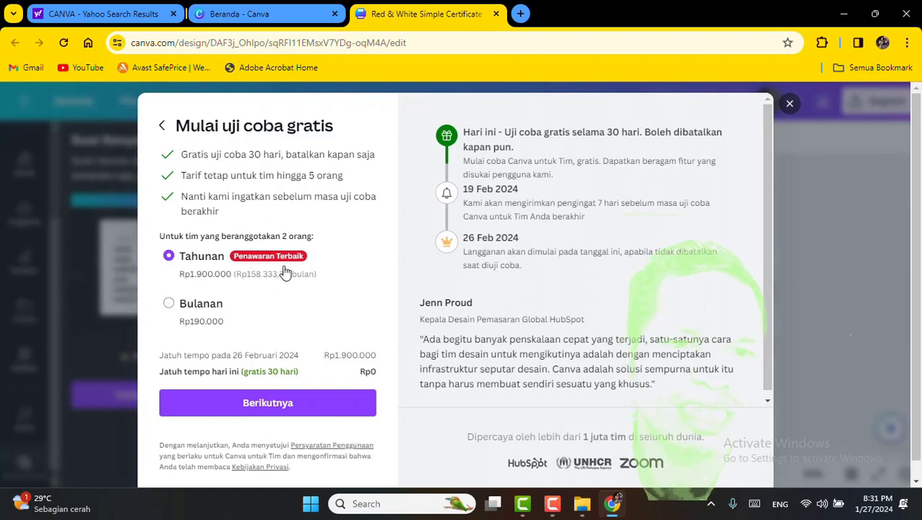
{"action": "left_click", "coordinate": [171, 304]}
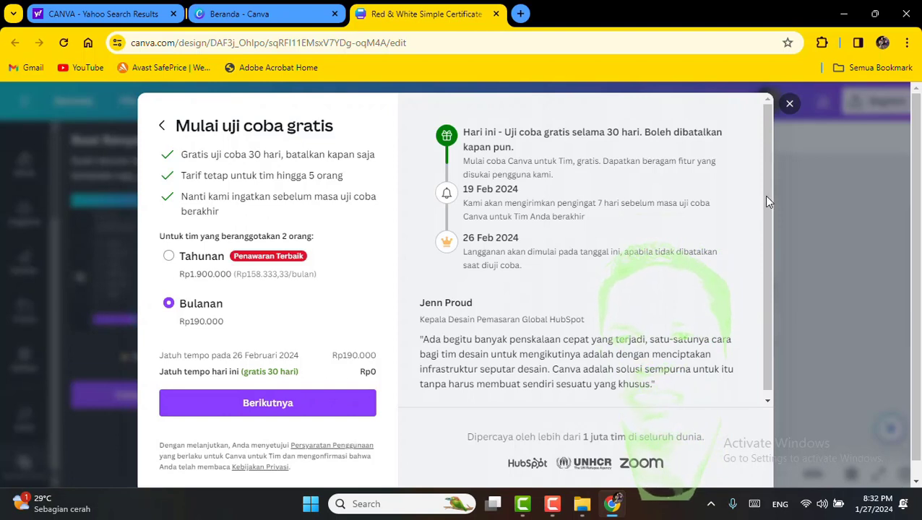
{"action": "scroll", "coordinate": [760, 232], "scroll_direction": "down", "scroll_amount": 1}
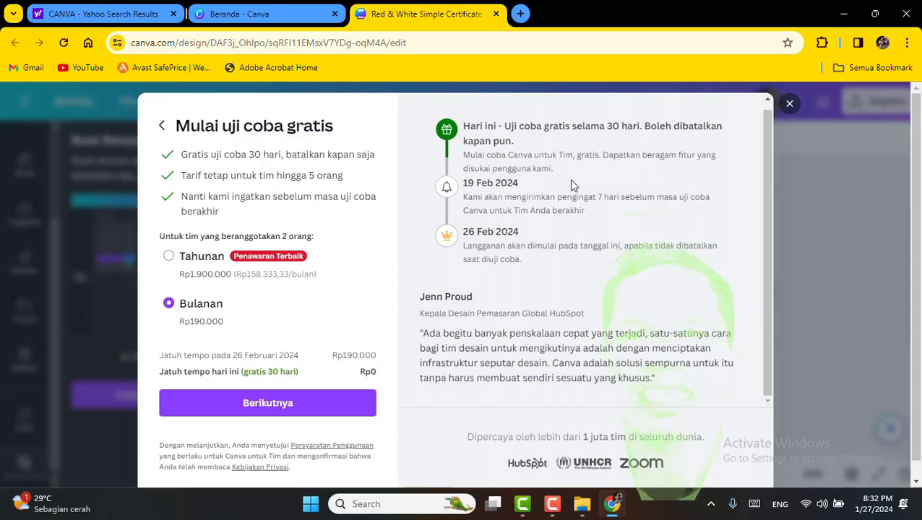
{"action": "left_click", "coordinate": [790, 105]}
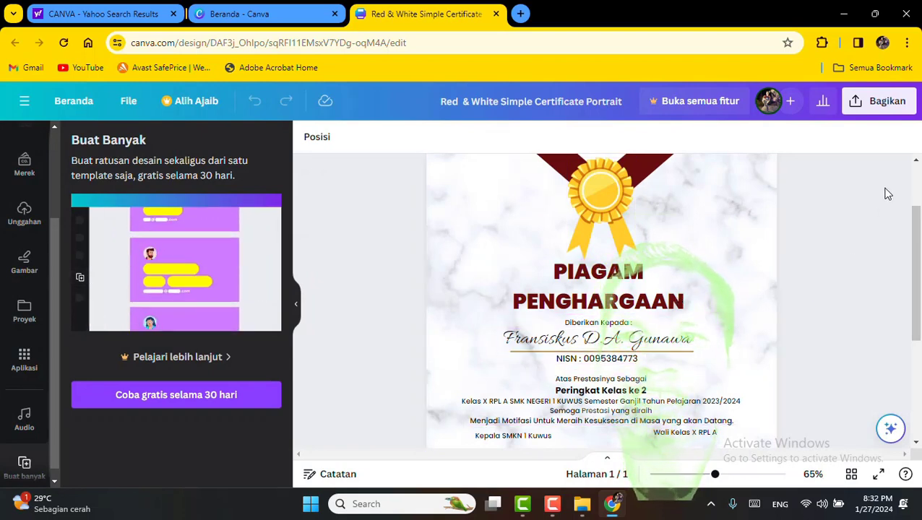
Open the Unduh download options and set the file type to PDF Standar.
{"action": "left_click", "coordinate": [888, 107]}
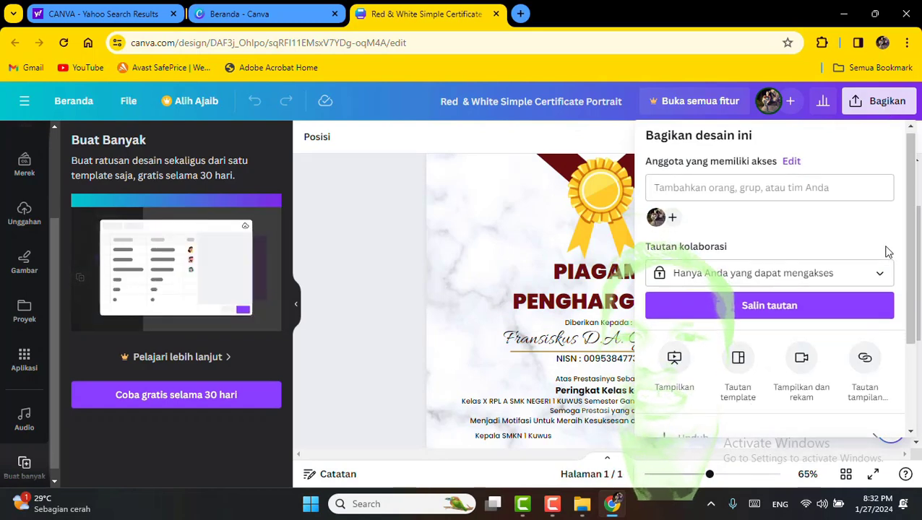
{"action": "scroll", "coordinate": [878, 251], "scroll_direction": "down", "scroll_amount": 2}
{"action": "left_click", "coordinate": [721, 318]}
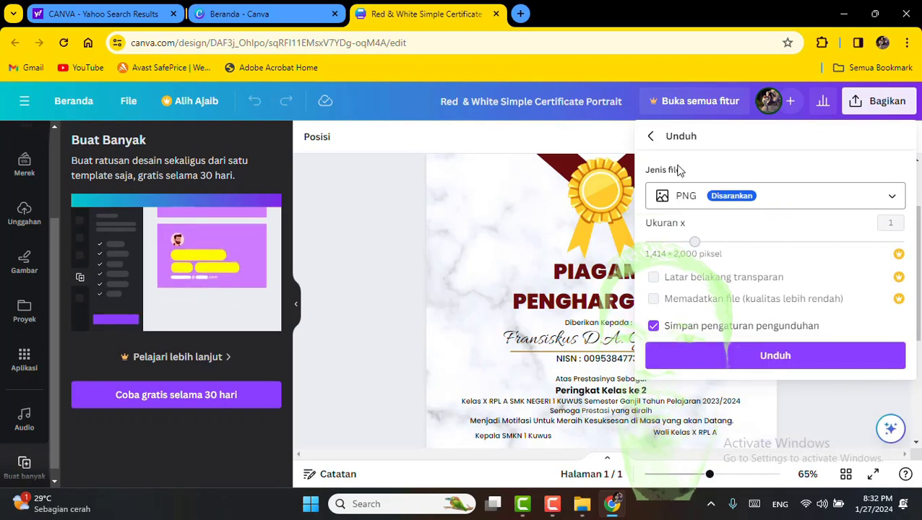
{"action": "left_click", "coordinate": [891, 198]}
{"action": "scroll", "coordinate": [769, 343], "scroll_direction": "down", "scroll_amount": 3}
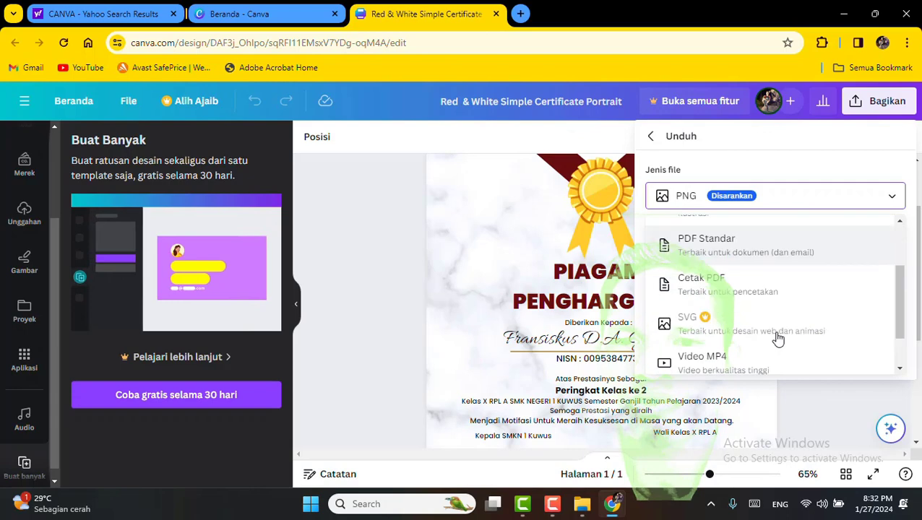
{"action": "scroll", "coordinate": [776, 339], "scroll_direction": "up", "scroll_amount": 3}
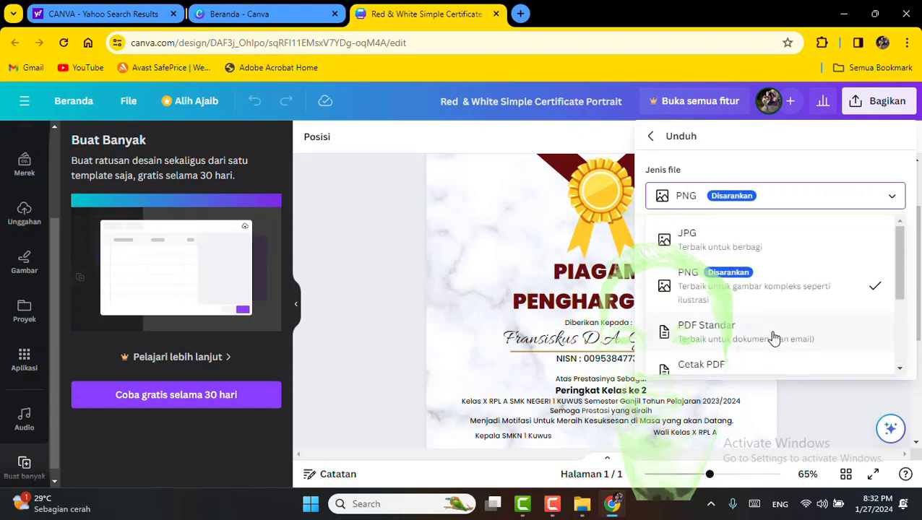
{"action": "left_click", "coordinate": [719, 331]}
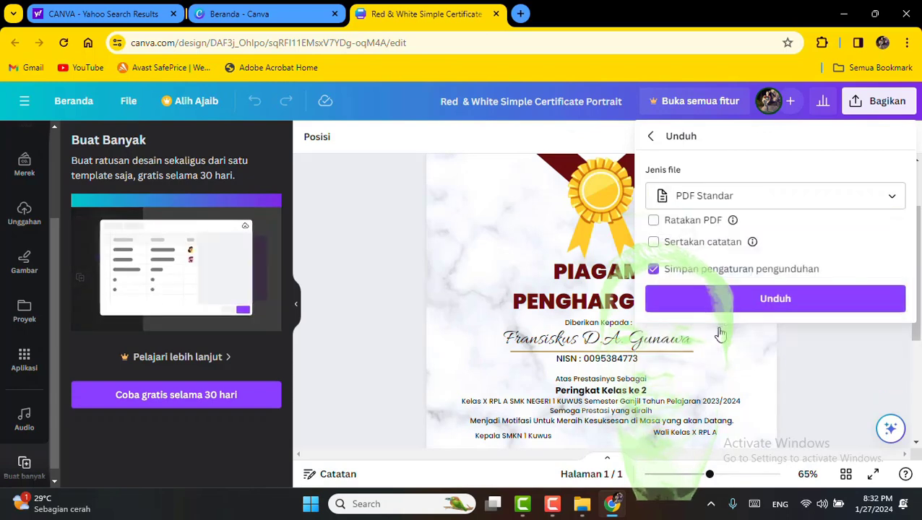
Keep PDF Standar and download the certificate as a PDF.
{"action": "left_click", "coordinate": [890, 197]}
{"action": "scroll", "coordinate": [838, 304], "scroll_direction": "down", "scroll_amount": 2}
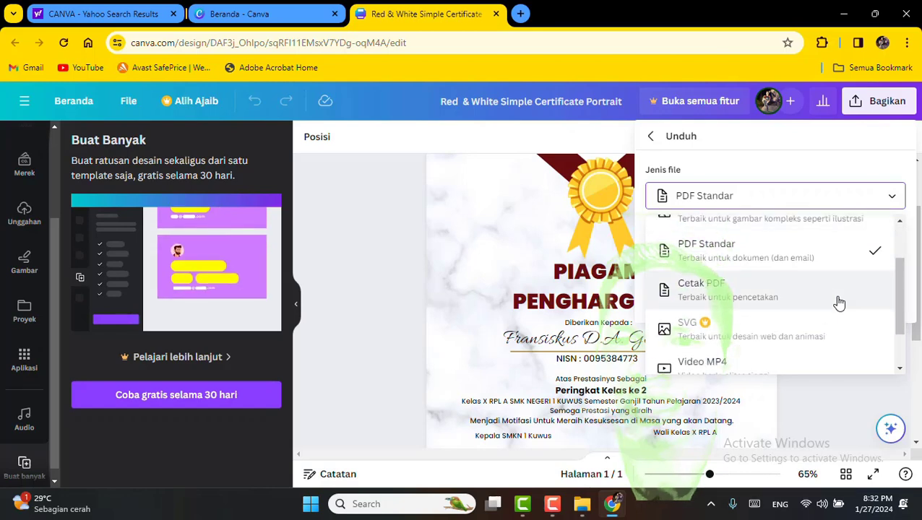
{"action": "scroll", "coordinate": [849, 289], "scroll_direction": "up", "scroll_amount": 2}
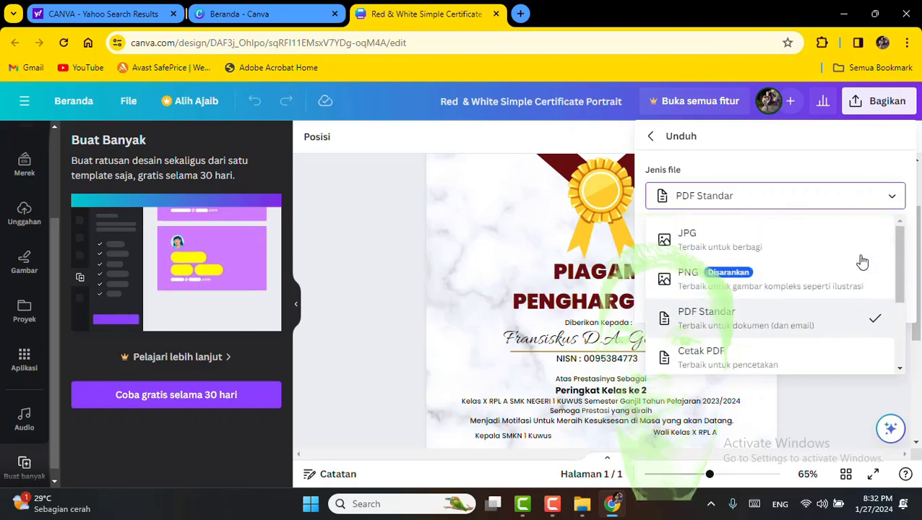
{"action": "left_click", "coordinate": [841, 323]}
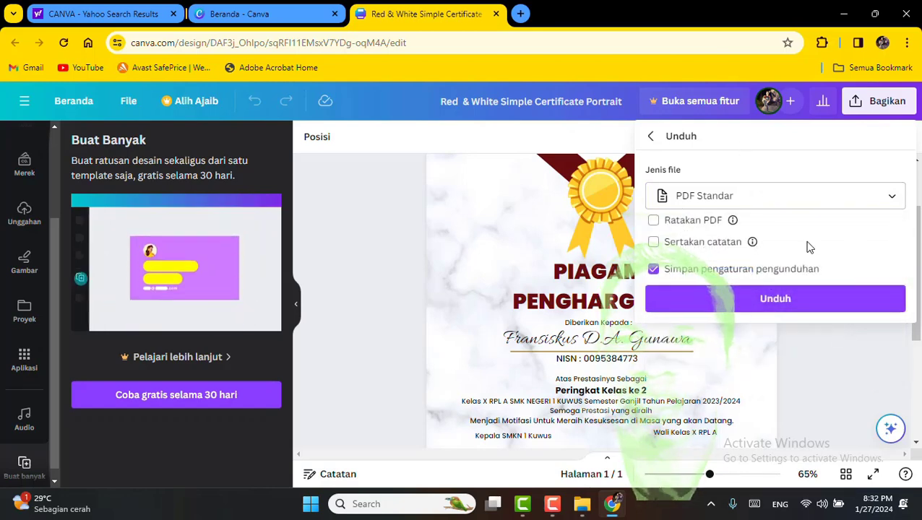
{"action": "left_click", "coordinate": [782, 300]}
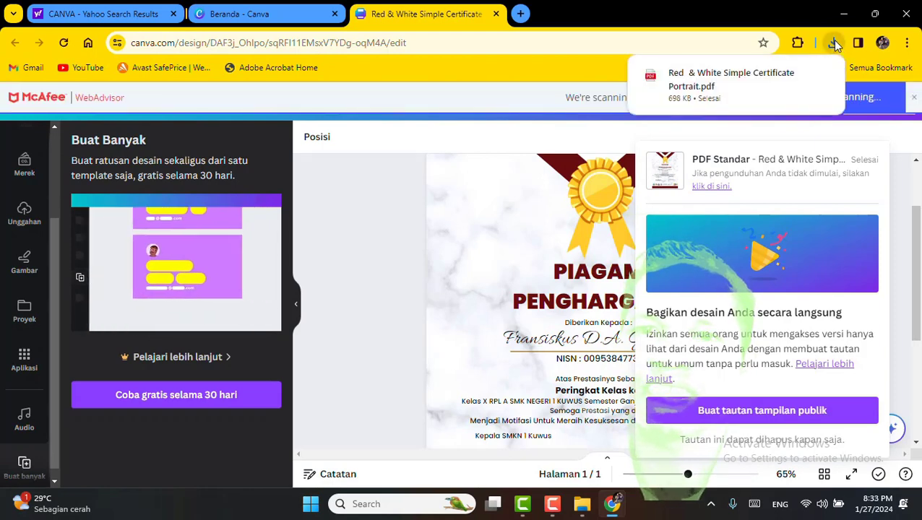
Show the downloaded certificate PDF in its Downloads folder.
{"action": "mouse_move", "coordinate": [735, 87]}
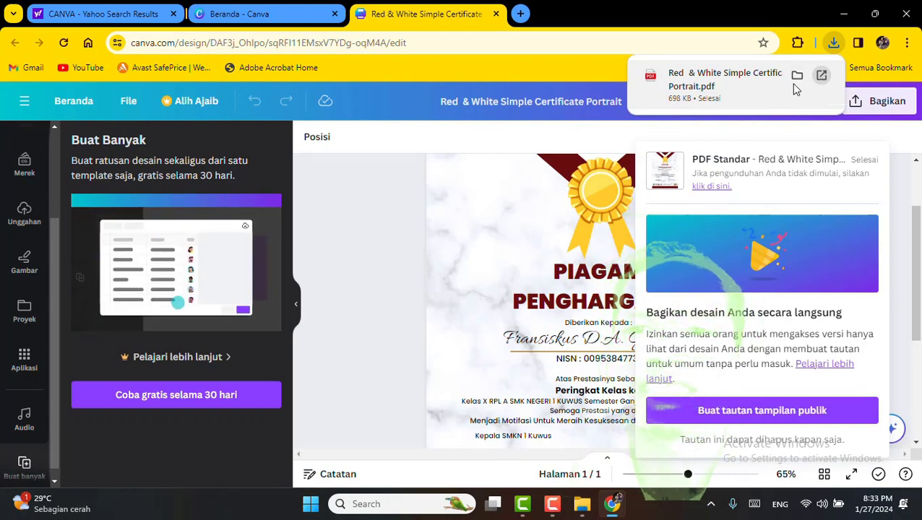
{"action": "left_click", "coordinate": [797, 76]}
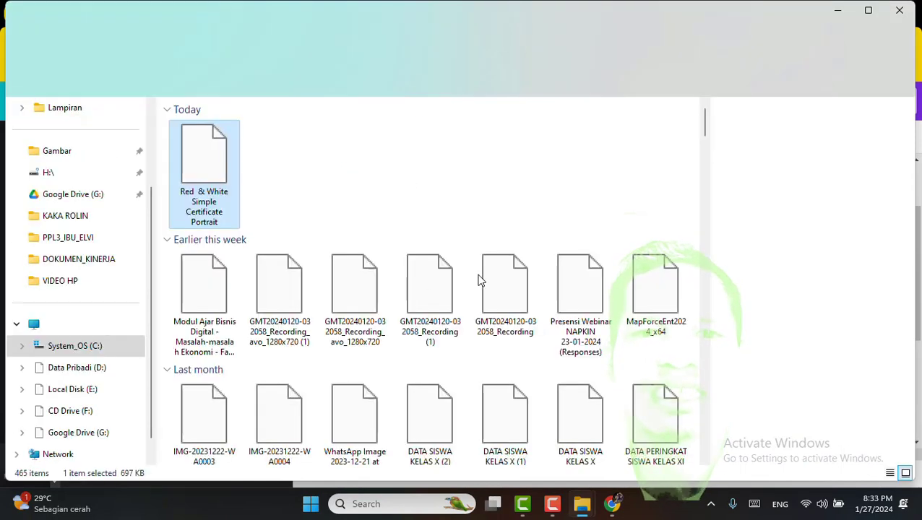
Rename the downloaded certificate PDF to 'sertifikat'.
{"action": "right_click", "coordinate": [211, 160]}
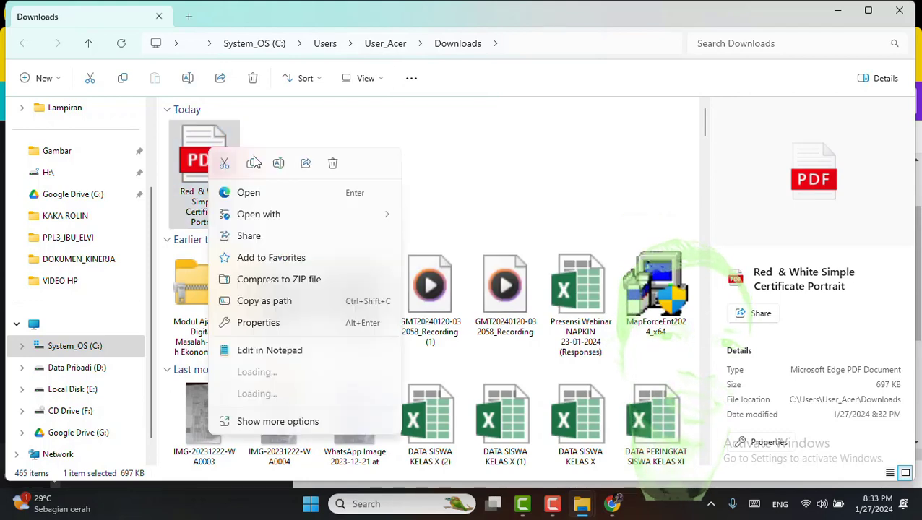
{"action": "left_click", "coordinate": [279, 165]}
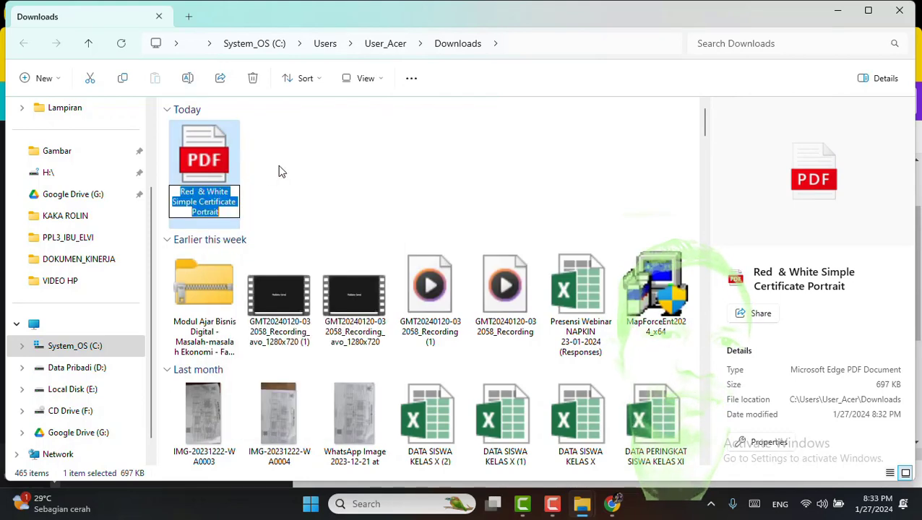
{"action": "type", "text": "sertifikat"}
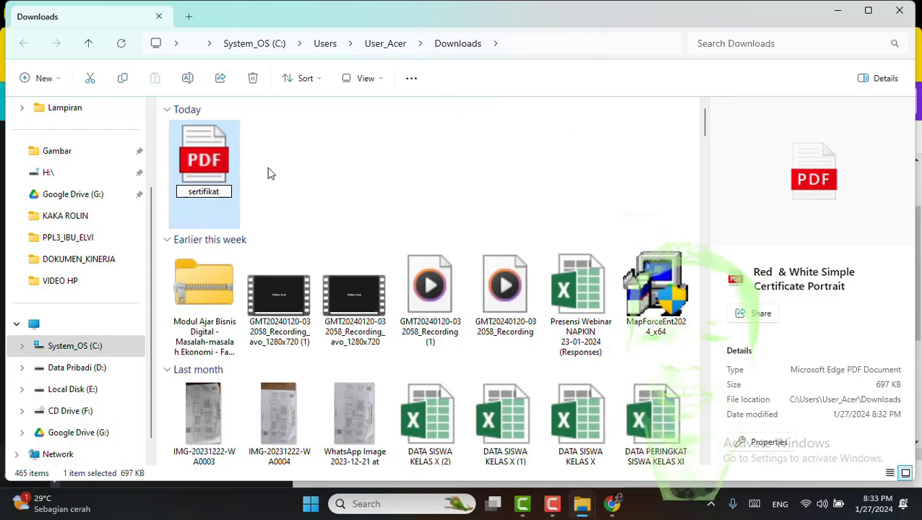
{"action": "key", "text": "Return"}
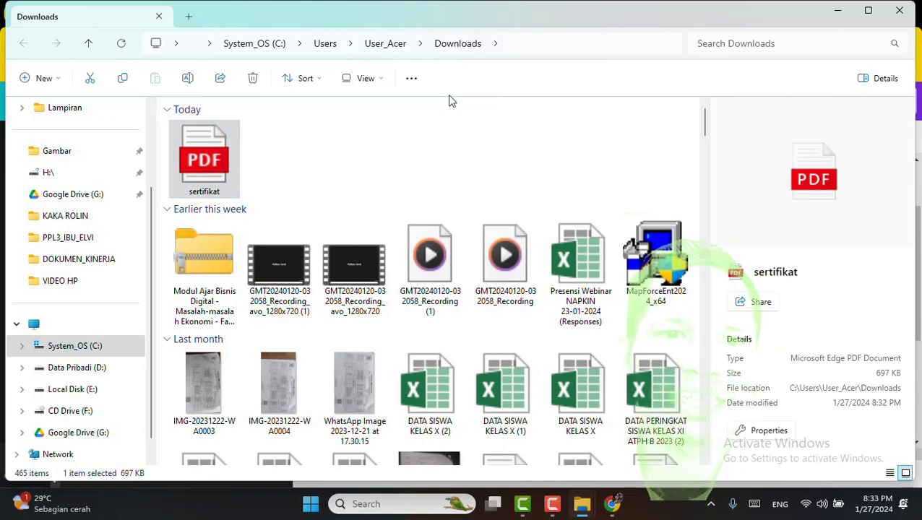
{"action": "right_click", "coordinate": [215, 164]}
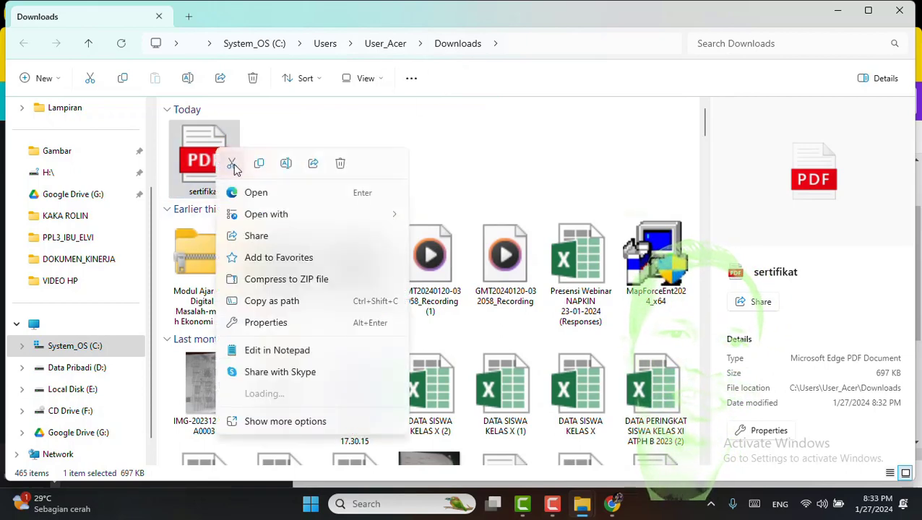
Cut the sertifikat PDF and create a 'BUAT PIAGAM' folder on Data Pribadi (D:).
{"action": "left_click", "coordinate": [233, 165]}
{"action": "left_click", "coordinate": [90, 368]}
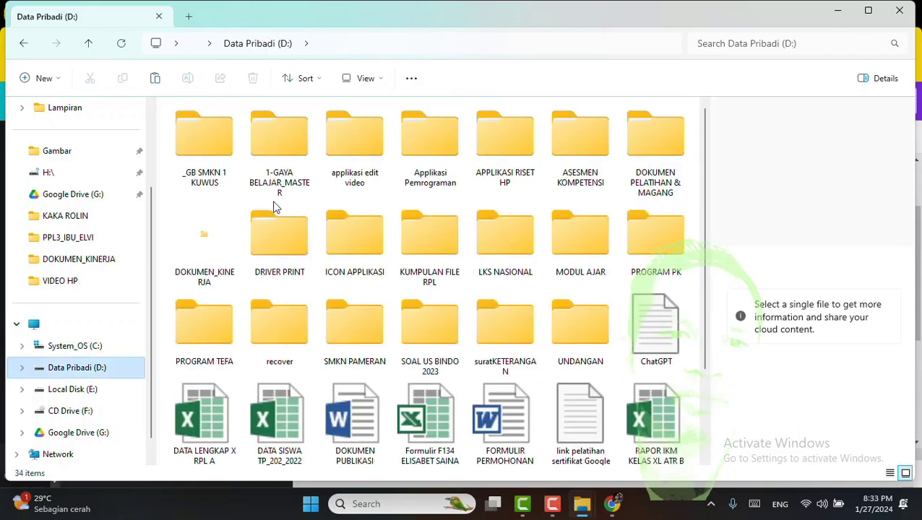
{"action": "left_click", "coordinate": [47, 80]}
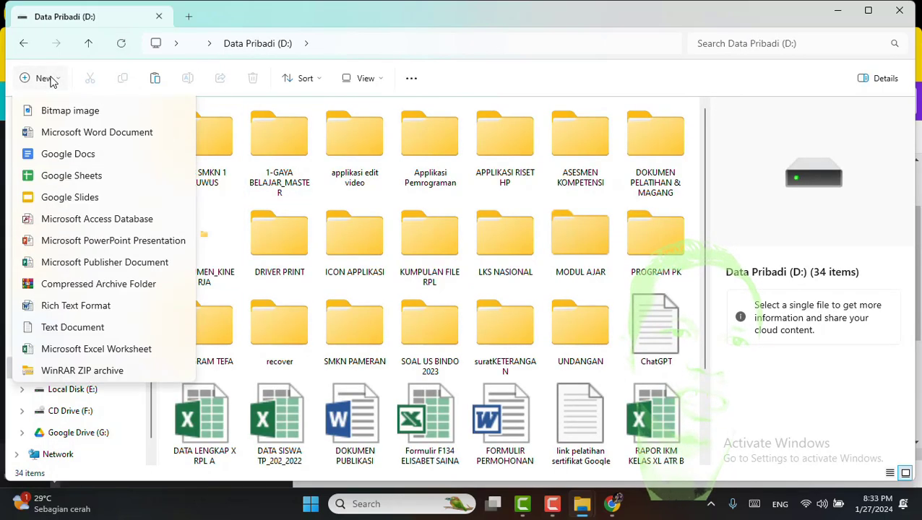
{"action": "left_click", "coordinate": [53, 110]}
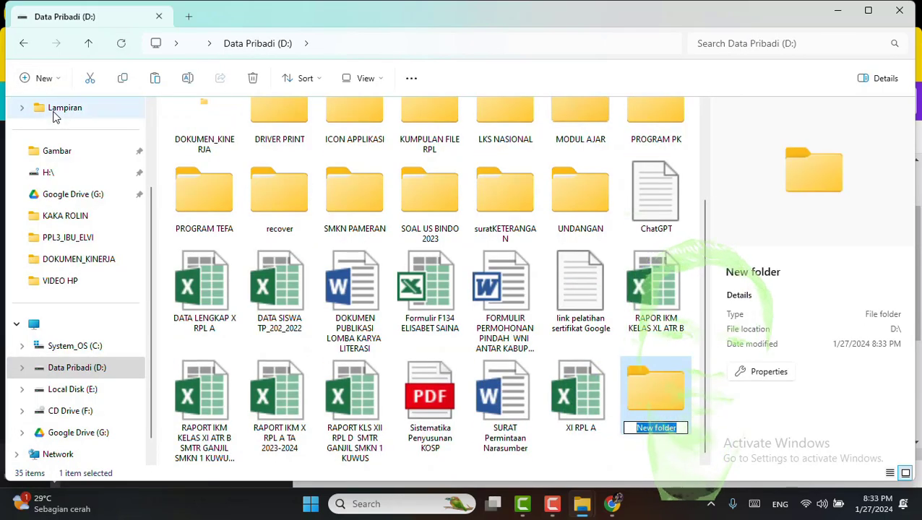
{"action": "type", "text": "b"}
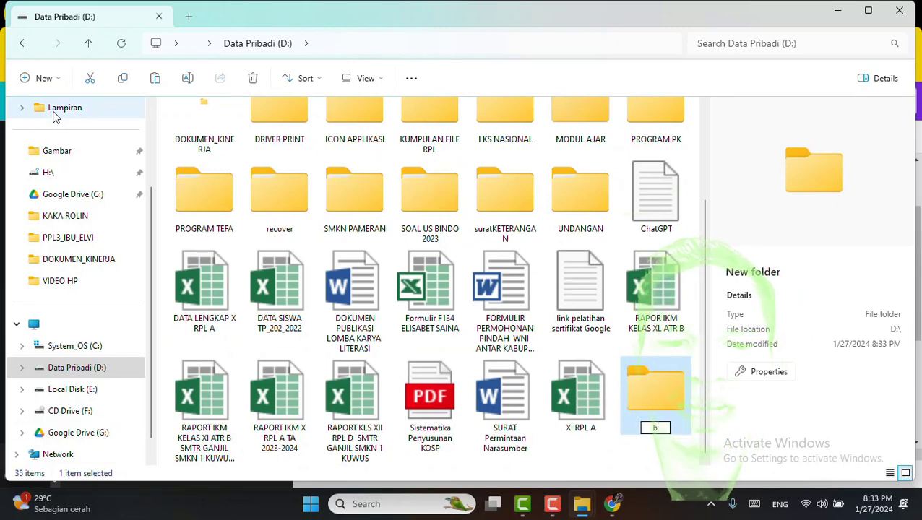
{"action": "type", "text": "uat"}
{"action": "key", "text": "BackSpace"}
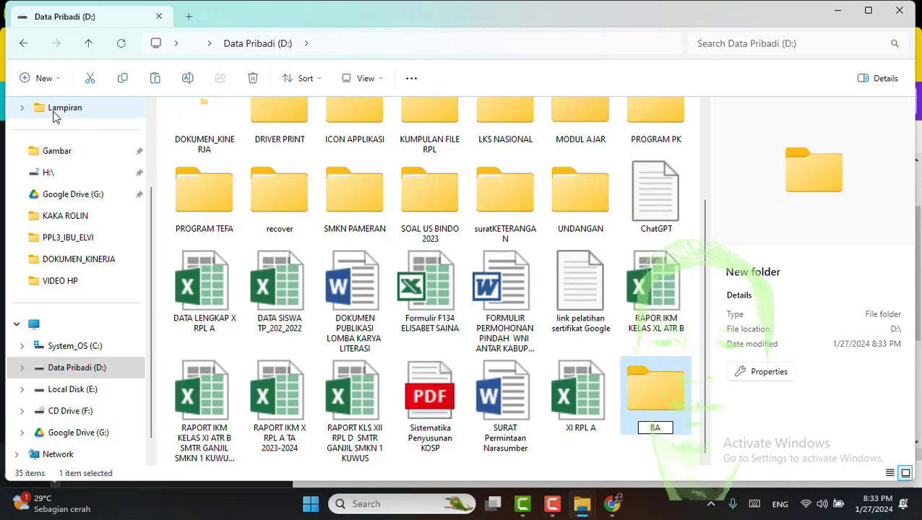
{"action": "type", "text": "T P"}
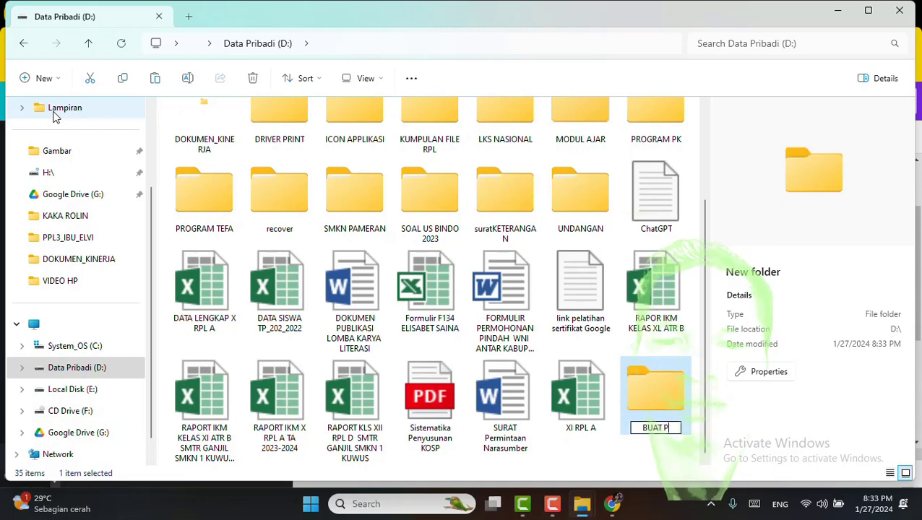
{"action": "type", "text": "IAGAM"}
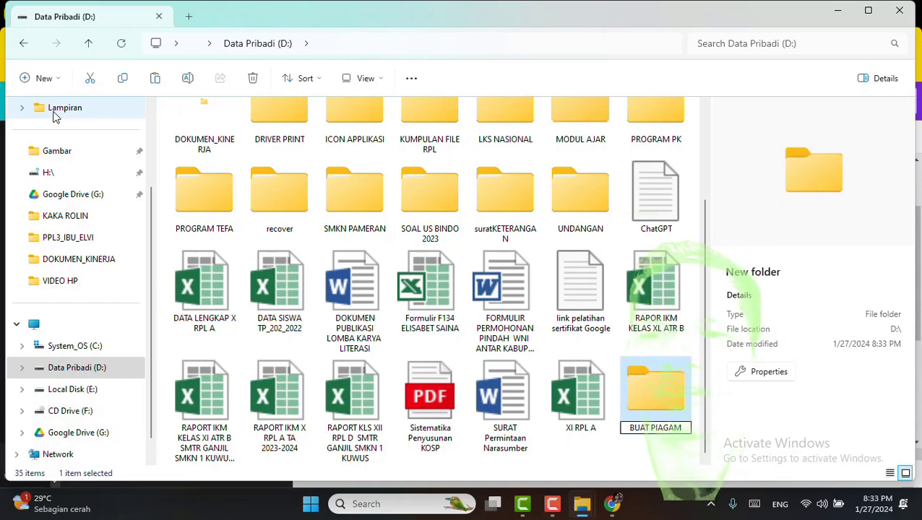
{"action": "key", "text": "Return"}
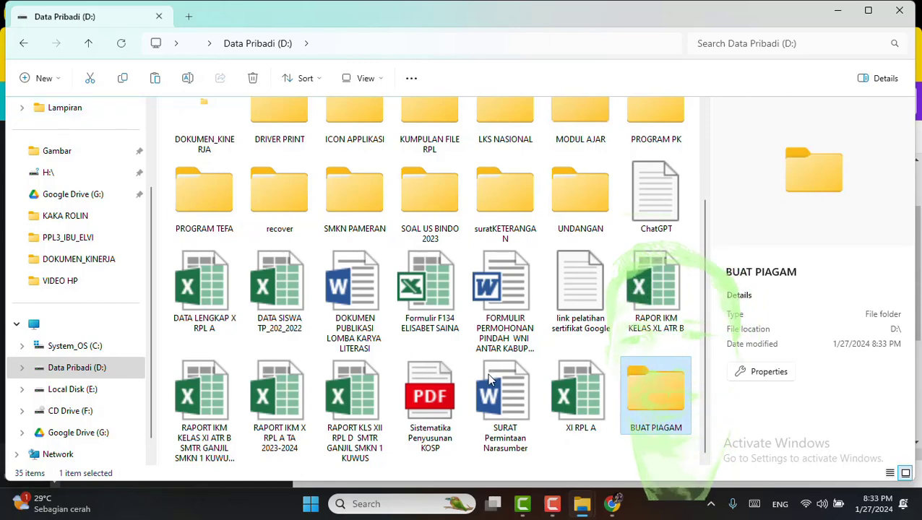
Paste the sertifikat PDF into the BUAT PIAGAM folder.
{"action": "double_click", "coordinate": [669, 392]}
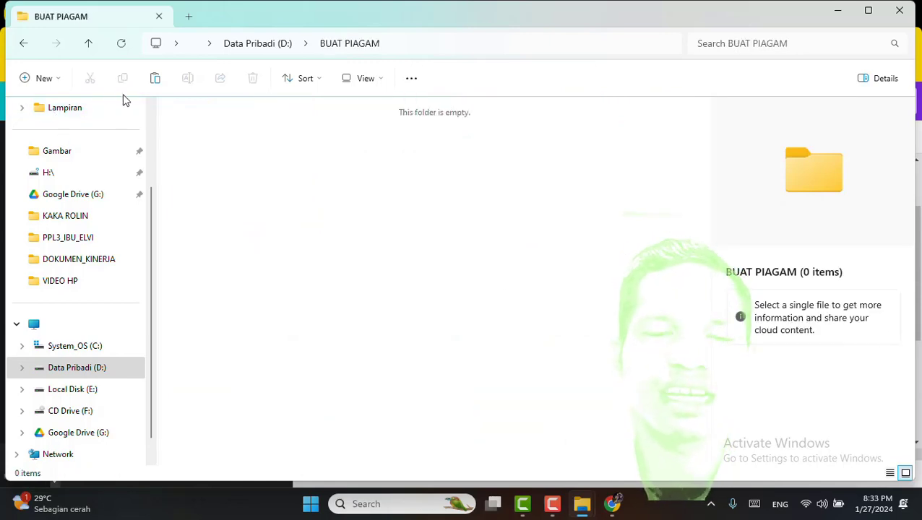
{"action": "right_click", "coordinate": [309, 144]}
{"action": "left_click", "coordinate": [323, 158]}
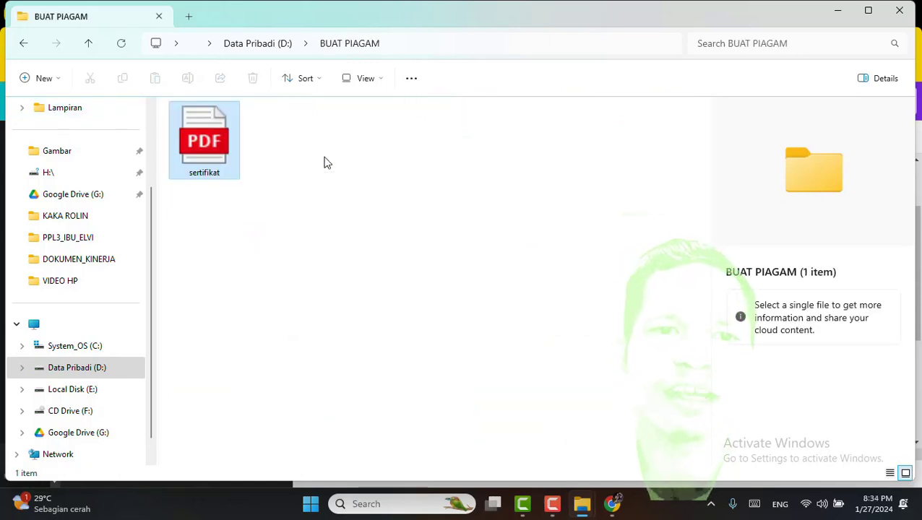
{"action": "left_click", "coordinate": [325, 163]}
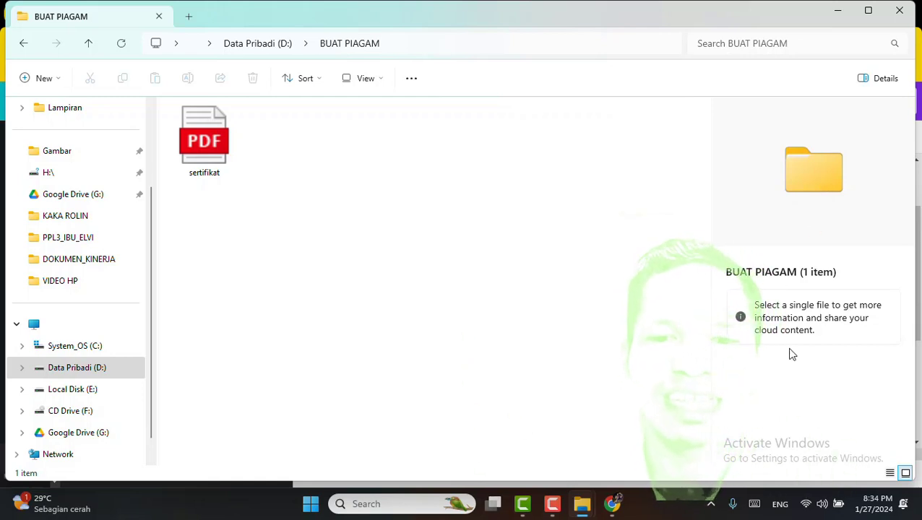
In a new Chrome tab, search for 'convert pdf to word'.
{"action": "left_click", "coordinate": [619, 504]}
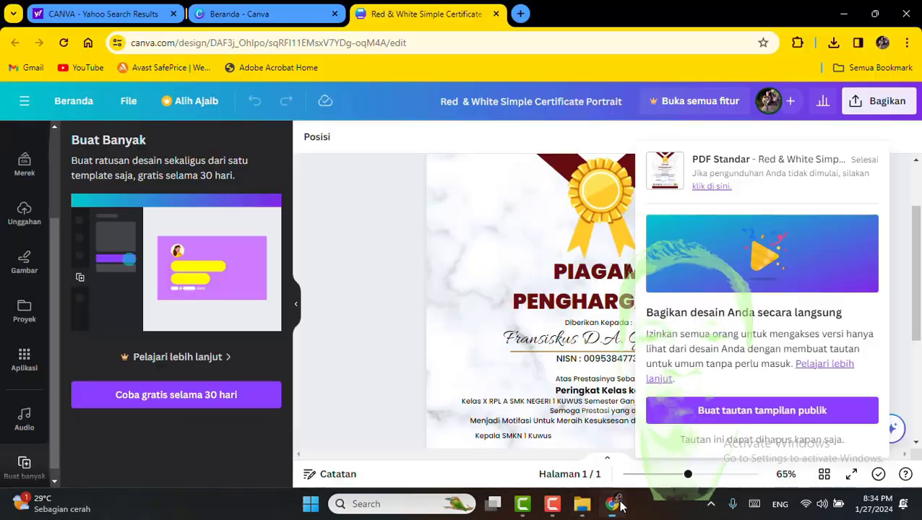
{"action": "left_click", "coordinate": [520, 13]}
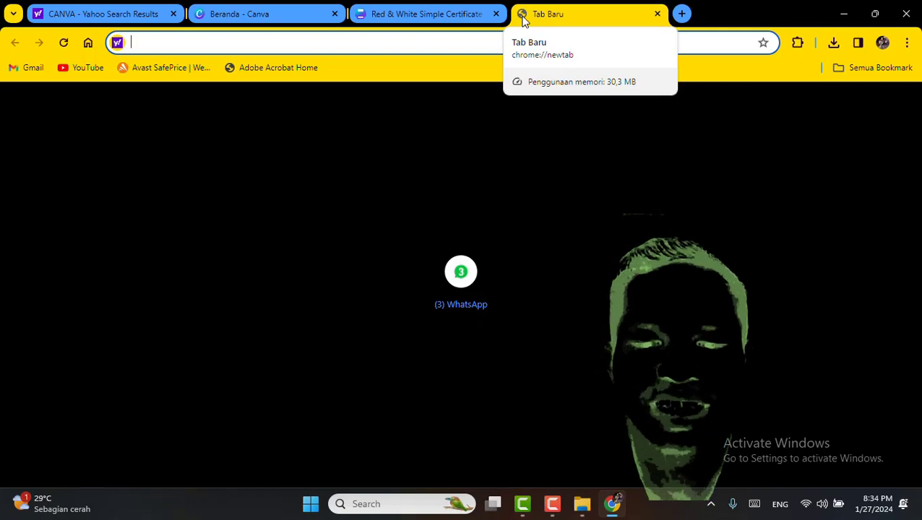
{"action": "type", "text": "WORD"}
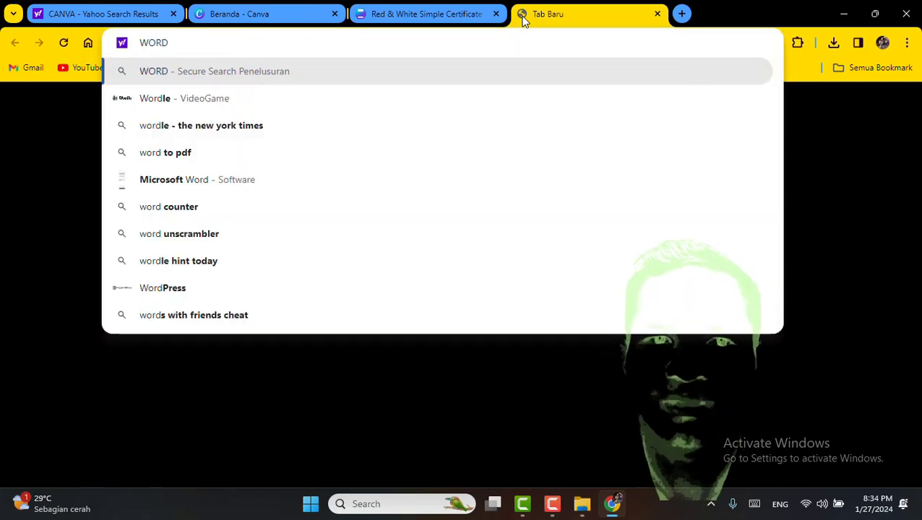
{"action": "key", "text": "BackSpace"}
{"action": "key", "text": "BackSpace"}
{"action": "key", "text": "BackSpace"}
{"action": "key", "text": "BackSpace"}
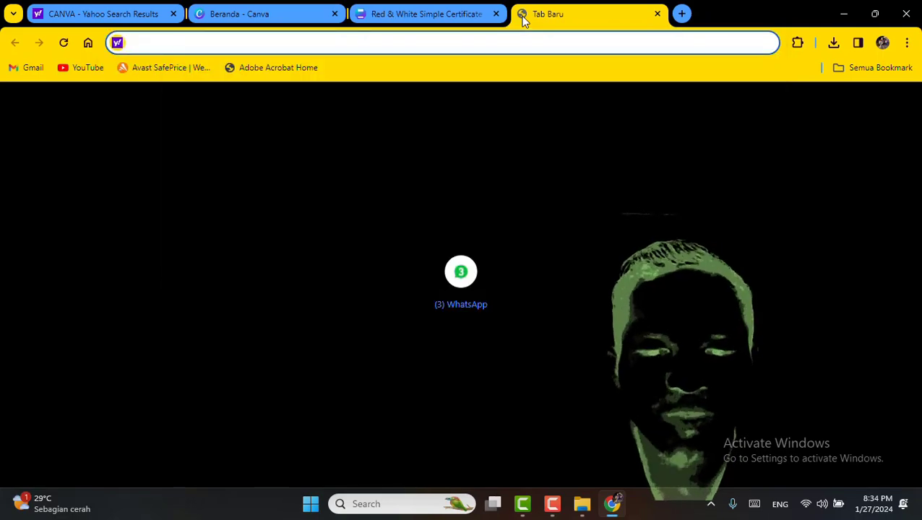
{"action": "type", "text": "CONVERS"}
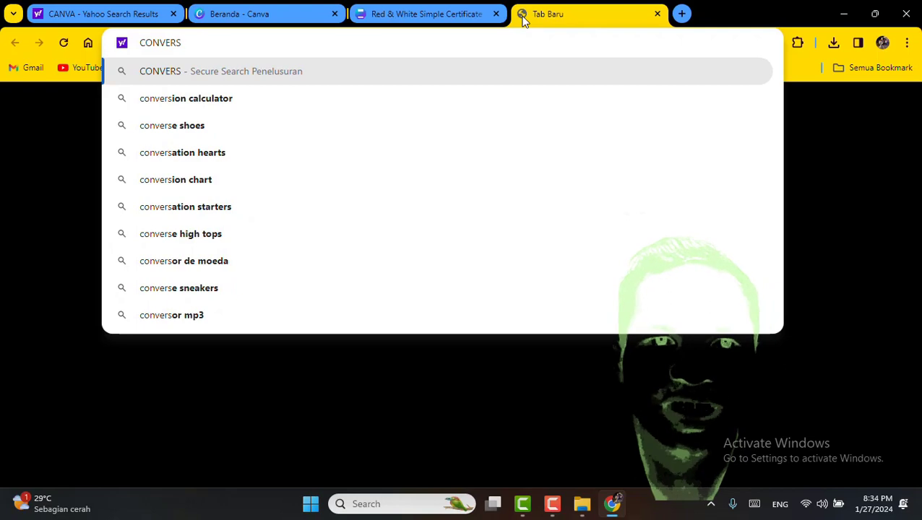
{"action": "type", "text": " PDF"}
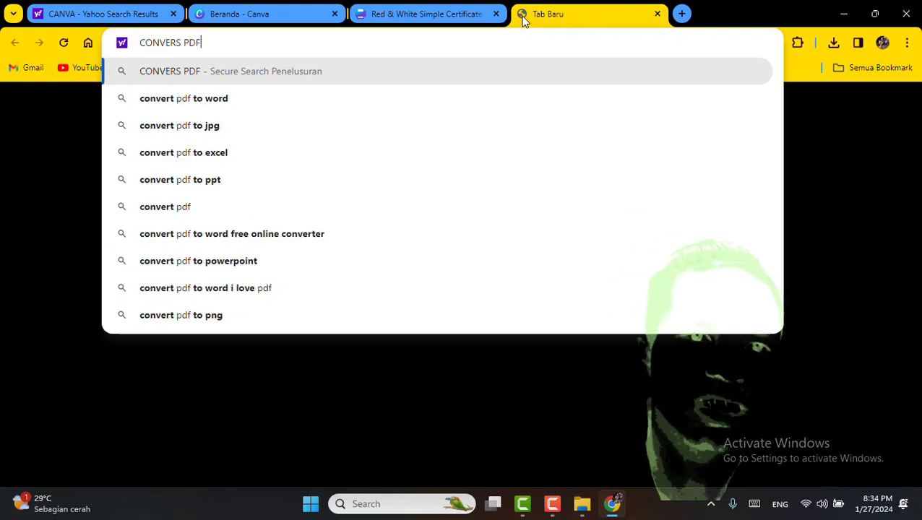
{"action": "left_click", "coordinate": [257, 108]}
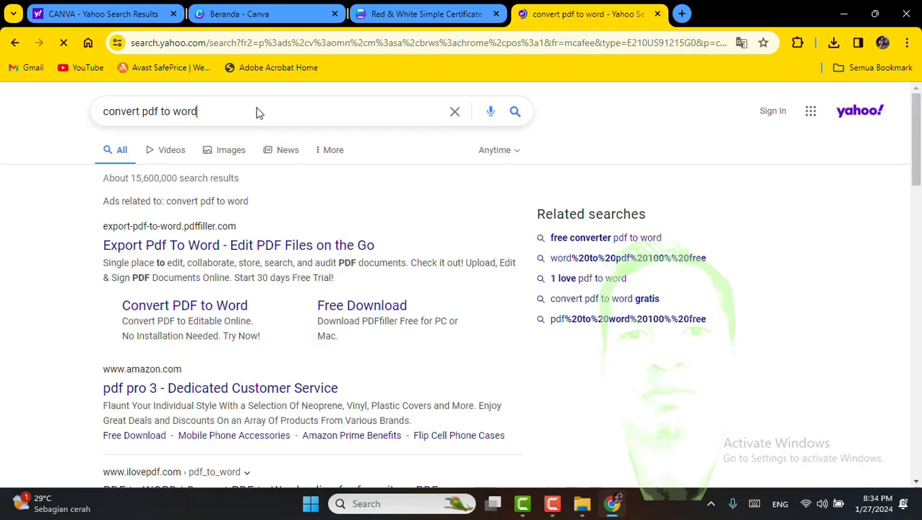
Open Smallpdf's PDF to Word Converter from the search results.
{"action": "scroll", "coordinate": [417, 253], "scroll_direction": "down", "scroll_amount": 2}
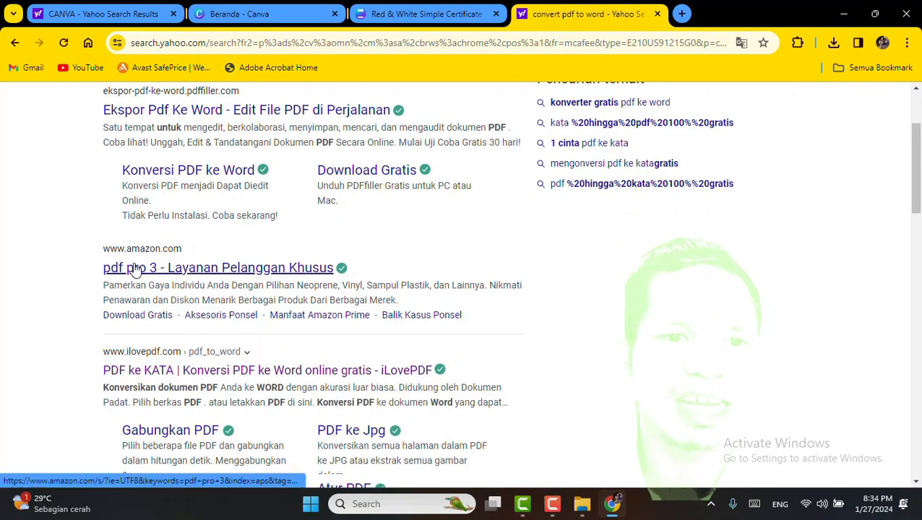
{"action": "scroll", "coordinate": [390, 318], "scroll_direction": "down", "scroll_amount": 3}
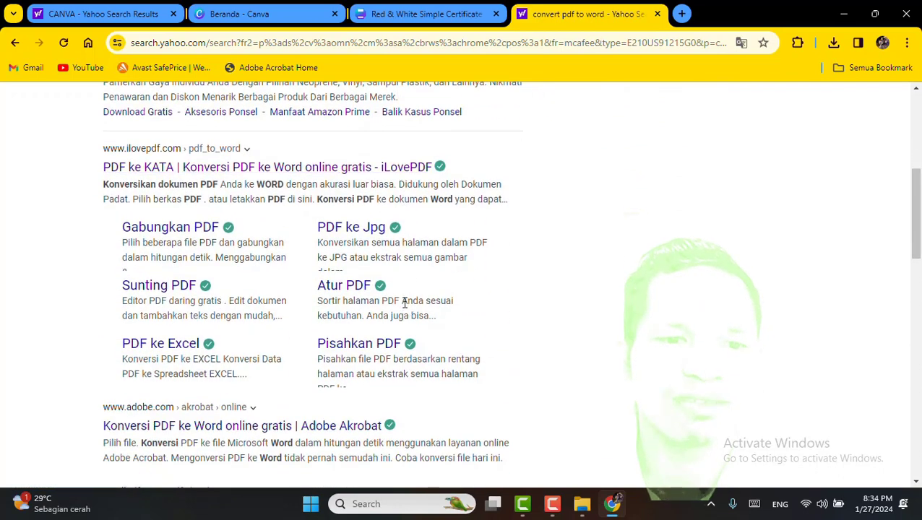
{"action": "scroll", "coordinate": [404, 303], "scroll_direction": "down", "scroll_amount": 3}
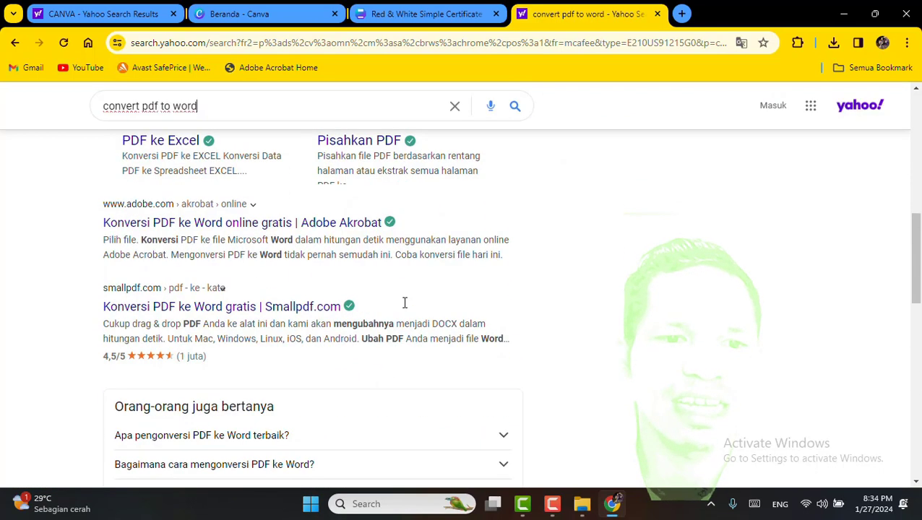
{"action": "left_click", "coordinate": [242, 311]}
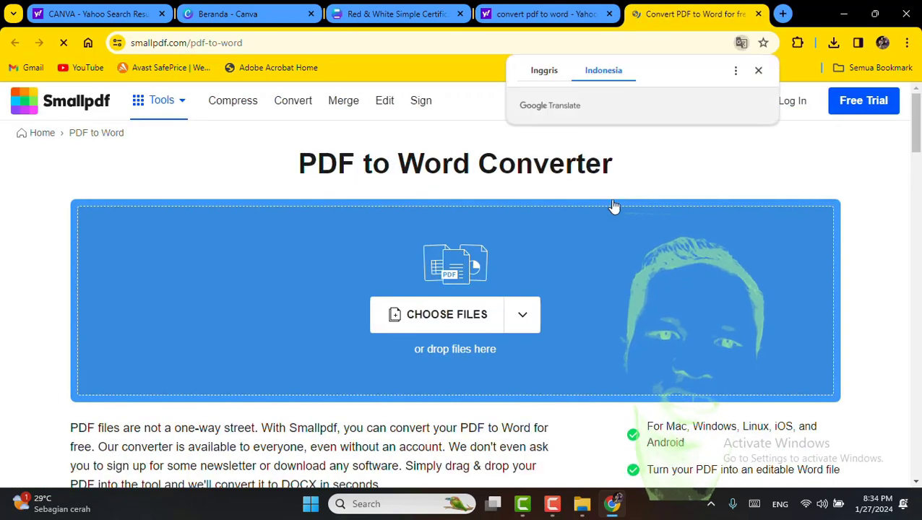
Upload sertifikat.pdf from Data Pribadi (D:) > BUAT PIAGAM to Smallpdf.
{"action": "left_click", "coordinate": [758, 70]}
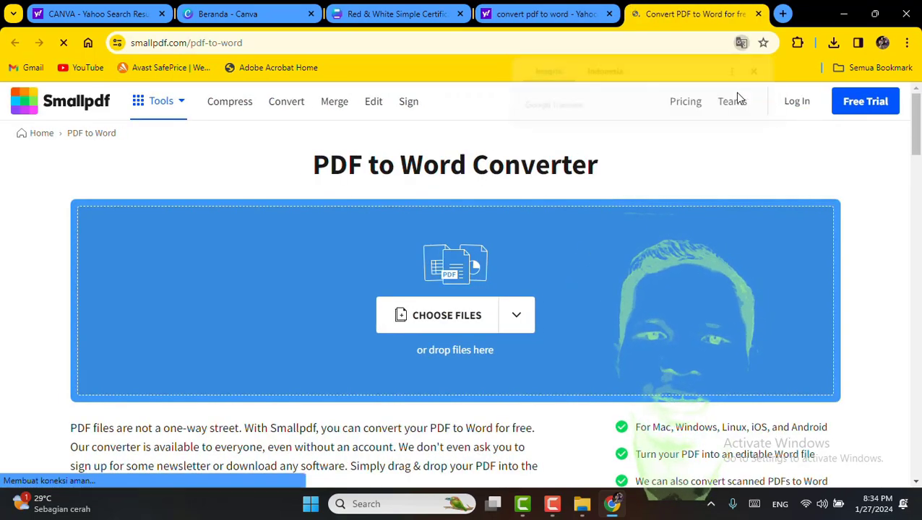
{"action": "left_click", "coordinate": [442, 324]}
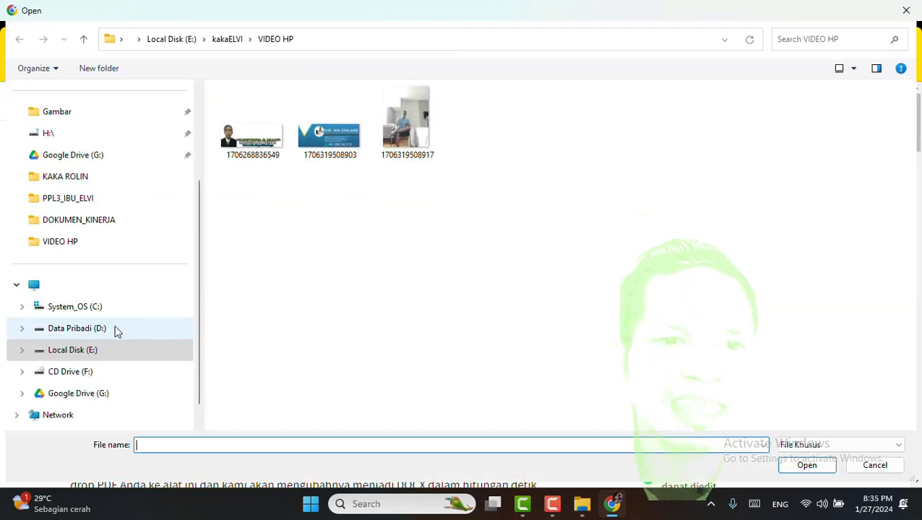
{"action": "left_click", "coordinate": [118, 330]}
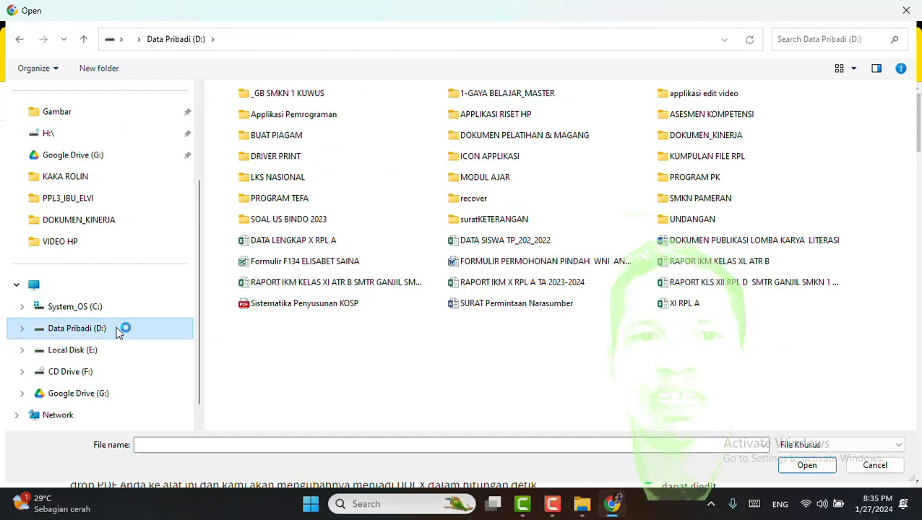
{"action": "double_click", "coordinate": [282, 136]}
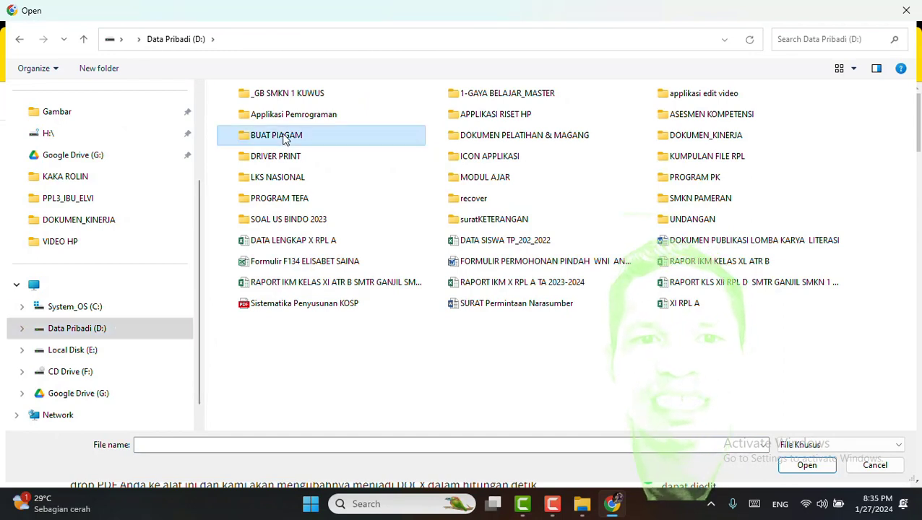
{"action": "left_click", "coordinate": [266, 140]}
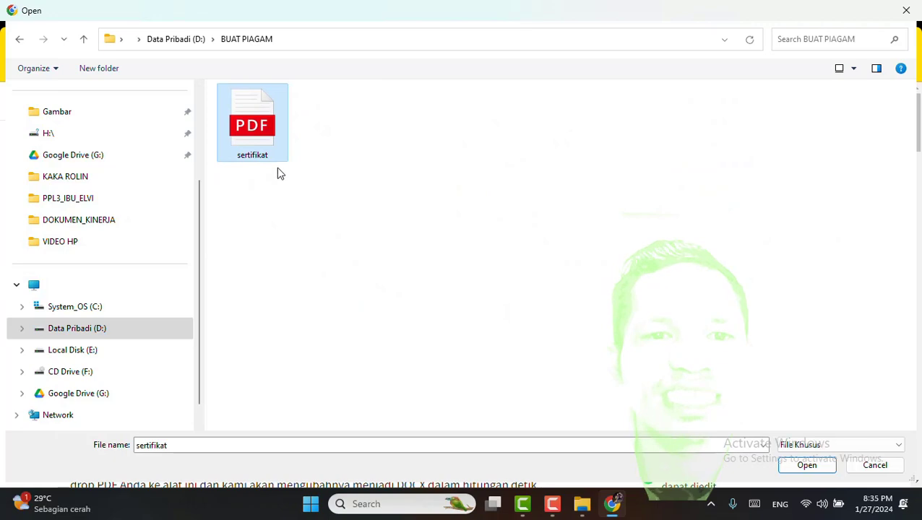
{"action": "left_click", "coordinate": [806, 466]}
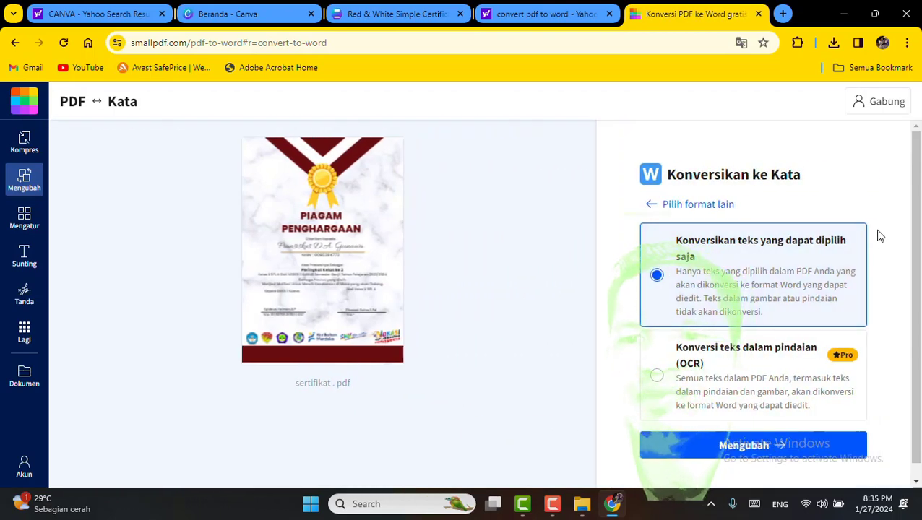
Convert the certificate PDF to Word and download sertifikat.docx.
{"action": "scroll", "coordinate": [879, 244], "scroll_direction": "down", "scroll_amount": 1}
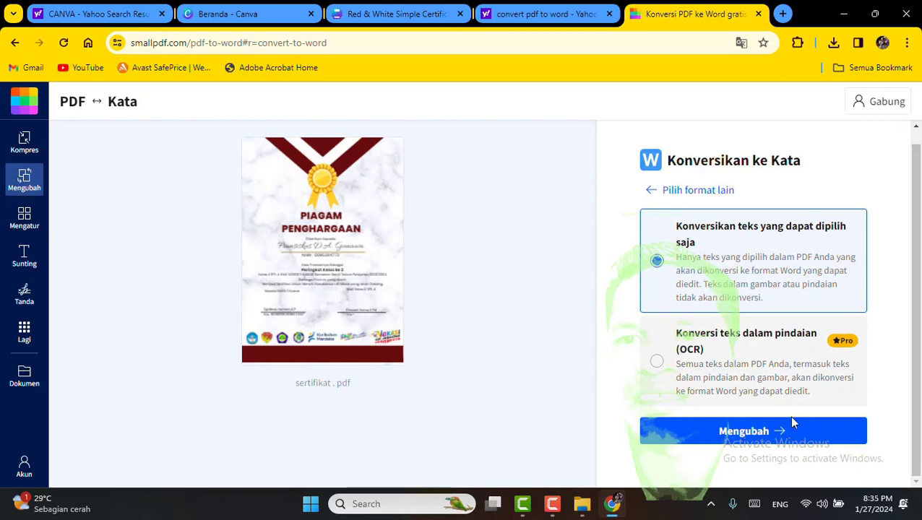
{"action": "left_click", "coordinate": [744, 436]}
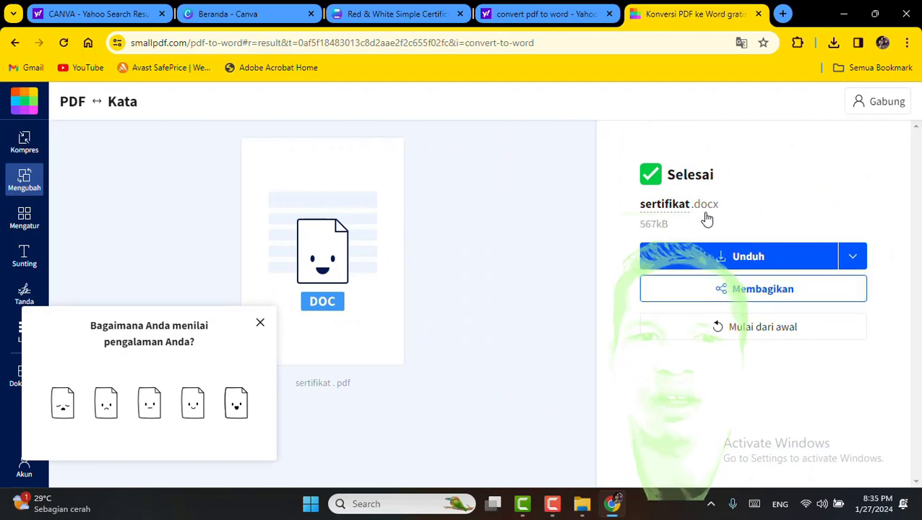
{"action": "left_click", "coordinate": [260, 323]}
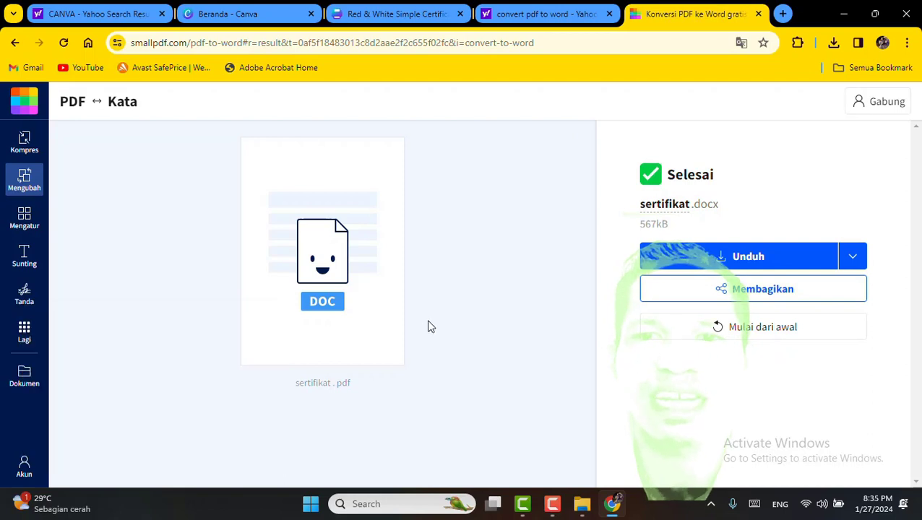
{"action": "left_click", "coordinate": [751, 260]}
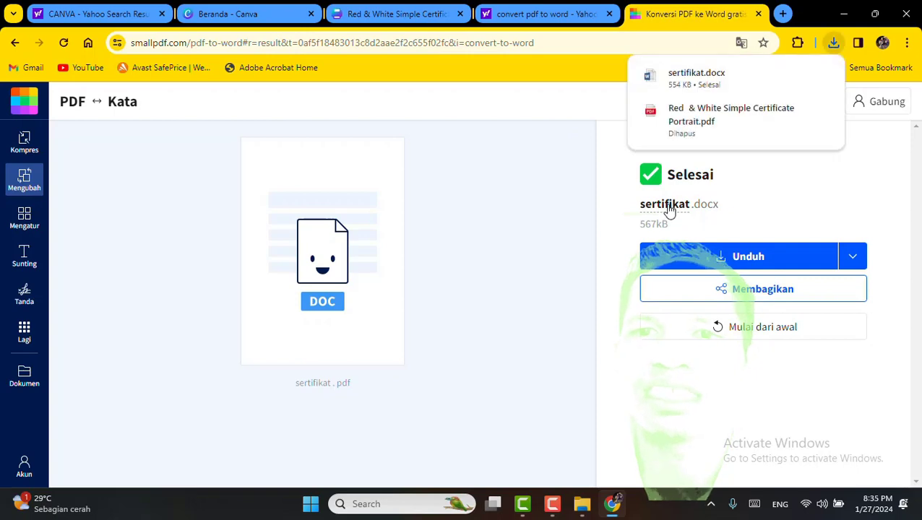
Show the downloaded sertifikat.docx in its Downloads folder.
{"action": "left_click", "coordinate": [670, 83]}
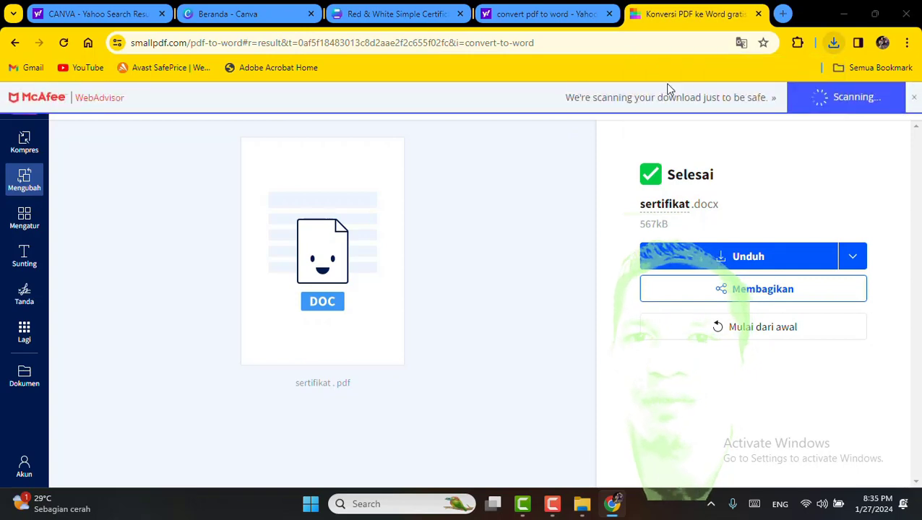
{"action": "left_click", "coordinate": [833, 43]}
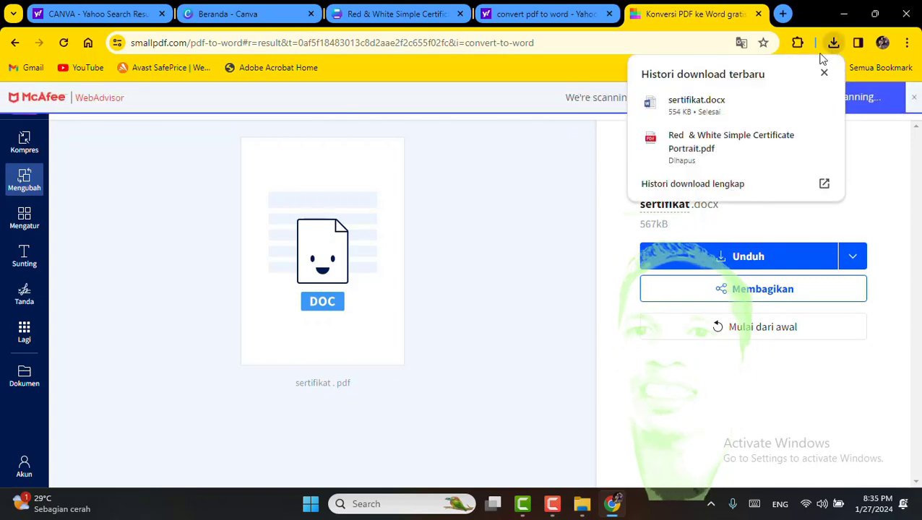
{"action": "left_click", "coordinate": [797, 103]}
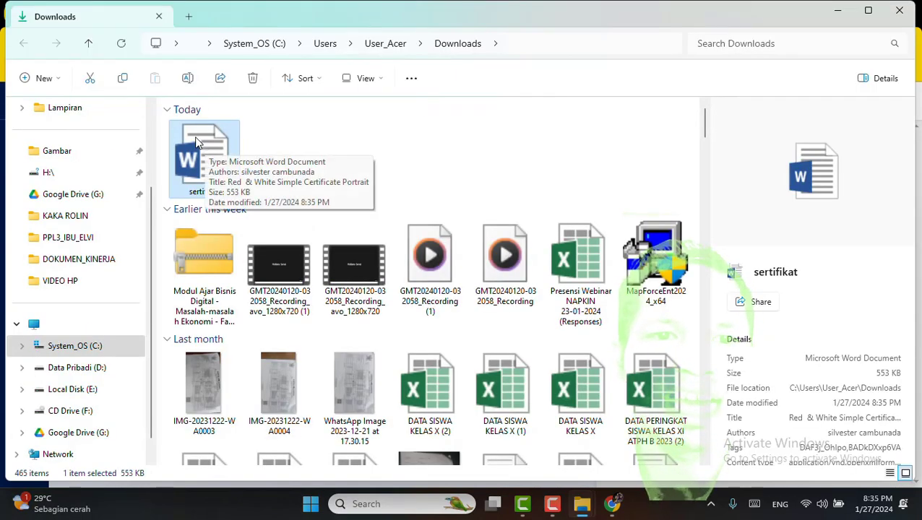
Copy sertifikat.docx from Downloads into D: > BUAT PIAGAM beside the PDF.
{"action": "right_click", "coordinate": [199, 142]}
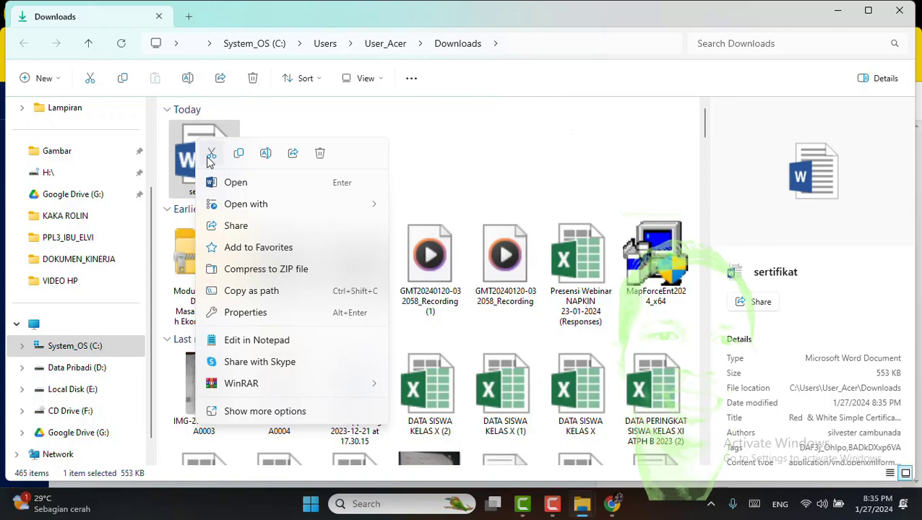
{"action": "left_click", "coordinate": [165, 228]}
{"action": "left_click", "coordinate": [87, 368]}
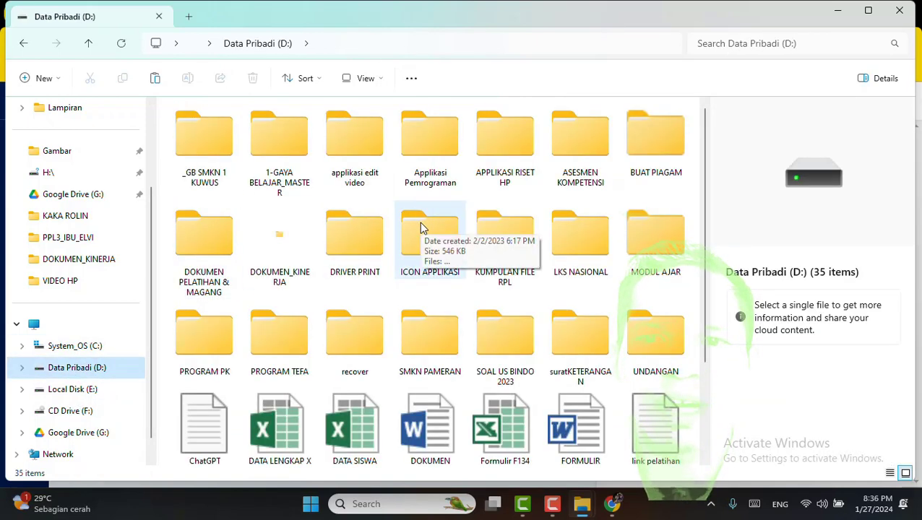
{"action": "double_click", "coordinate": [655, 136]}
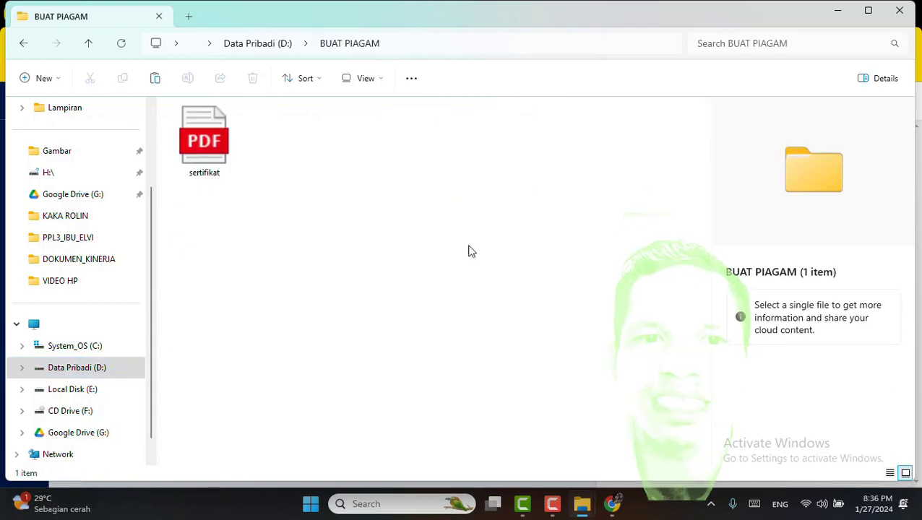
{"action": "right_click", "coordinate": [288, 143]}
{"action": "left_click", "coordinate": [300, 157]}
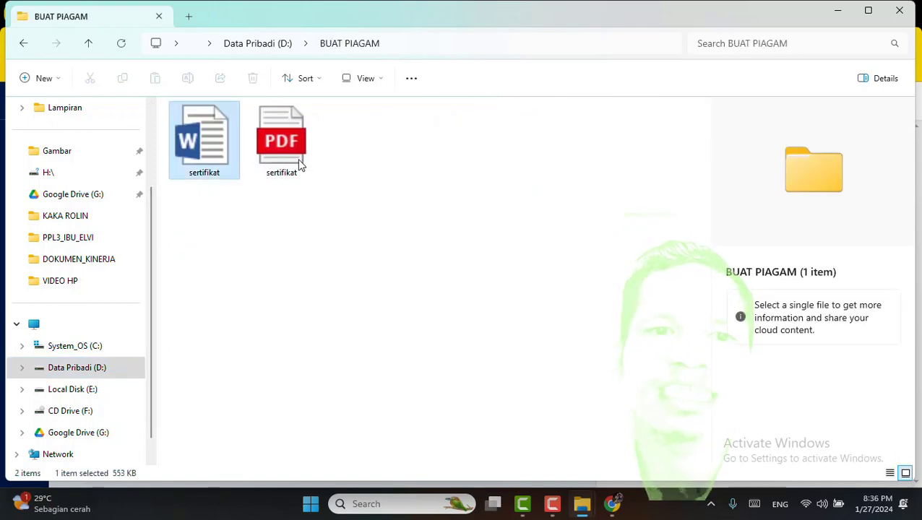
{"action": "left_click", "coordinate": [350, 222]}
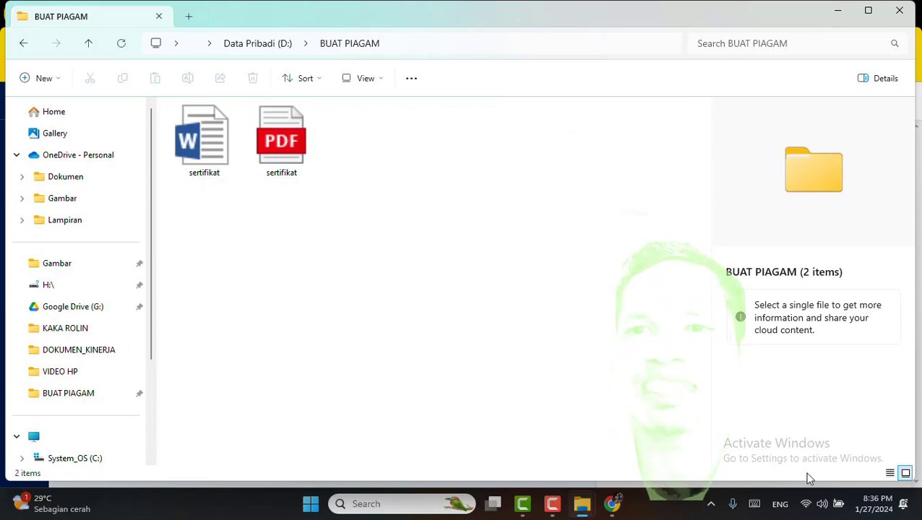
Switch Wi-Fi off in the Quick Settings Wi-Fi panel.
{"action": "left_click", "coordinate": [839, 11]}
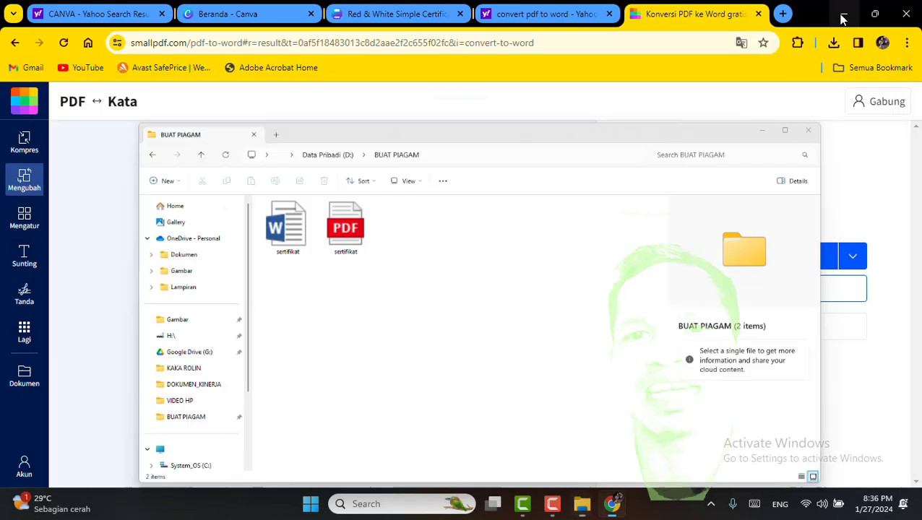
{"action": "left_click", "coordinate": [806, 505]}
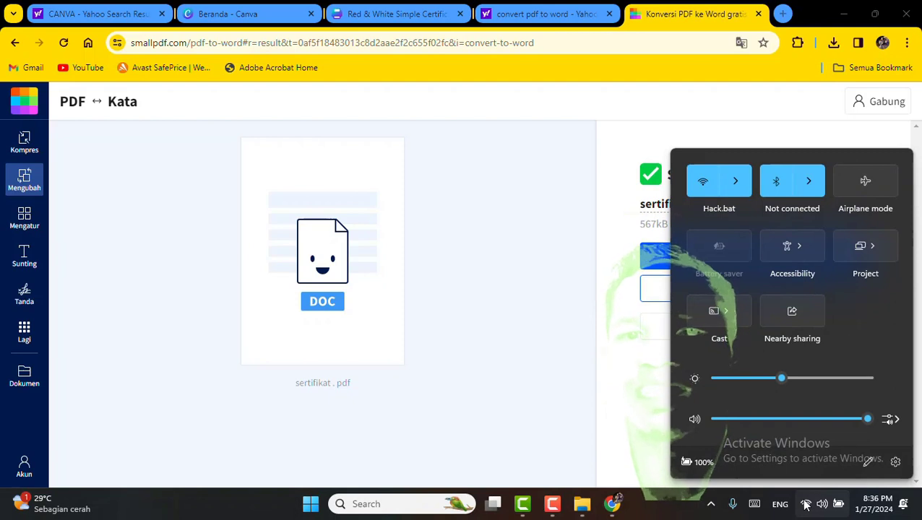
{"action": "left_click", "coordinate": [739, 182]}
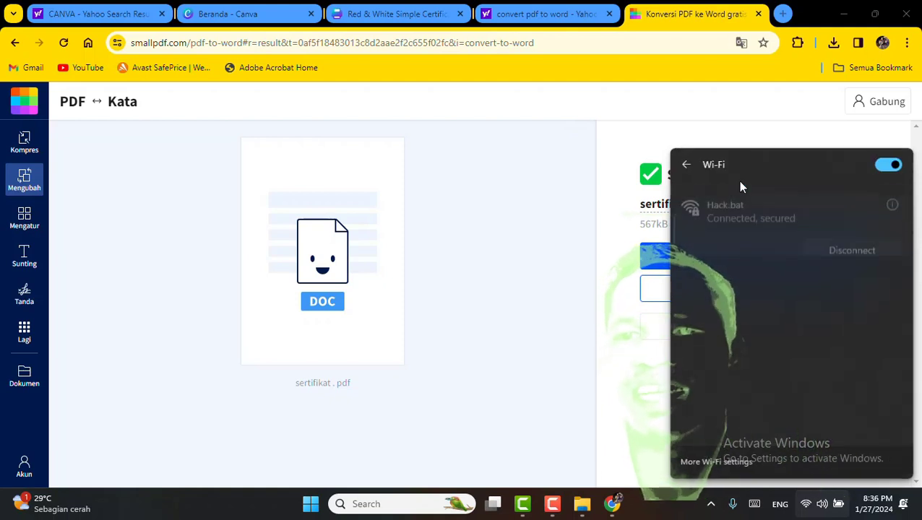
{"action": "left_click", "coordinate": [881, 166]}
{"action": "left_click", "coordinate": [882, 166]}
{"action": "left_click", "coordinate": [882, 167]}
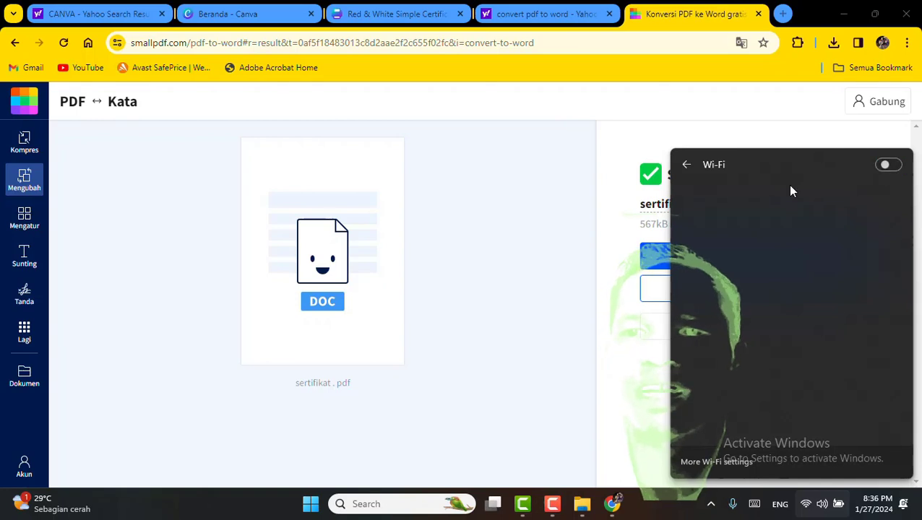
Open sertifikat.docx from the BUAT PIAGAM folder in Word.
{"action": "left_click", "coordinate": [683, 166]}
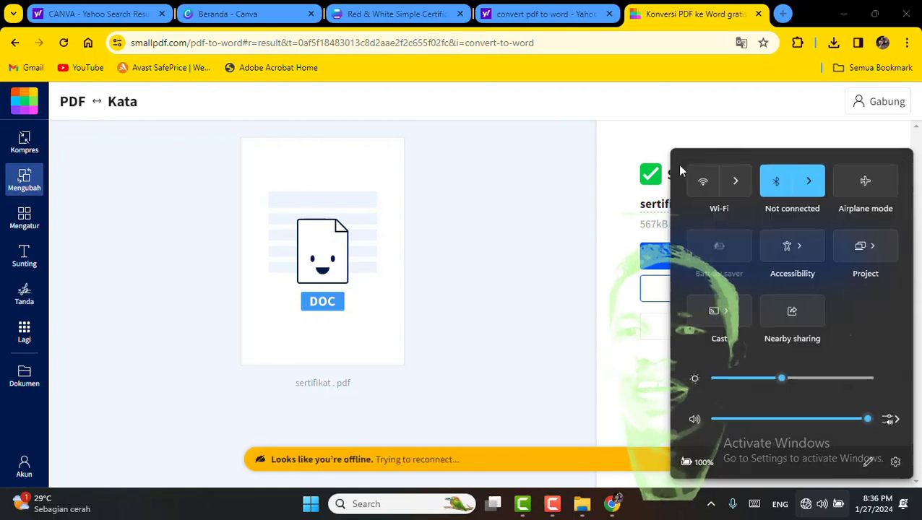
{"action": "left_click", "coordinate": [532, 123]}
{"action": "left_click", "coordinate": [844, 13]}
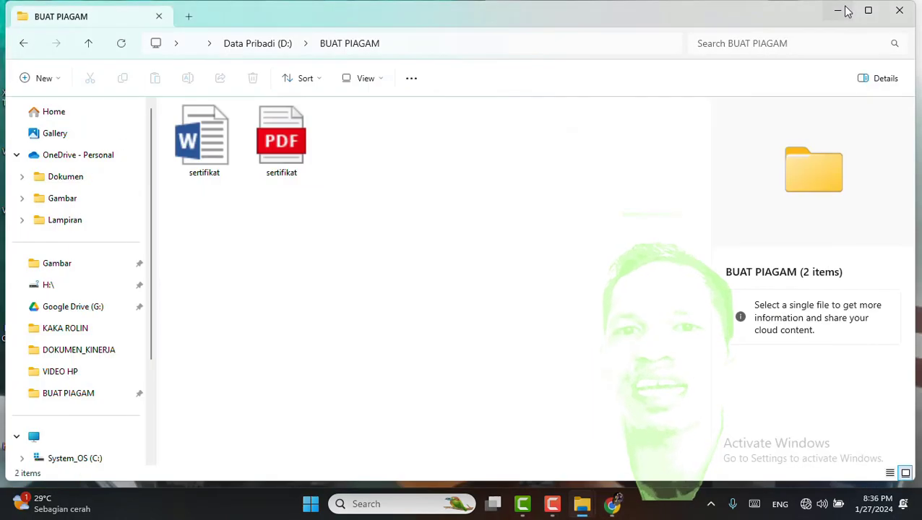
{"action": "left_click", "coordinate": [205, 138]}
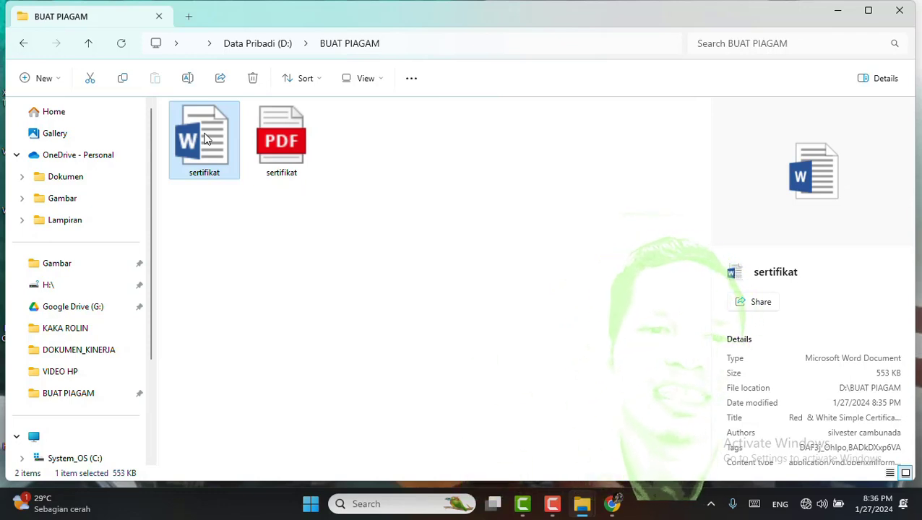
{"action": "double_click", "coordinate": [206, 138]}
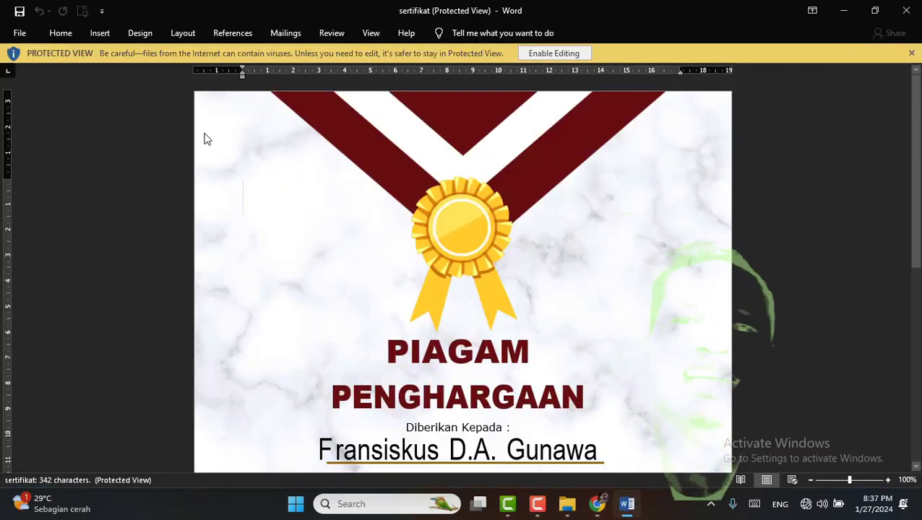
Enable editing on sertifikat and scroll through the Piagam Penghargaan text.
{"action": "left_click", "coordinate": [549, 53]}
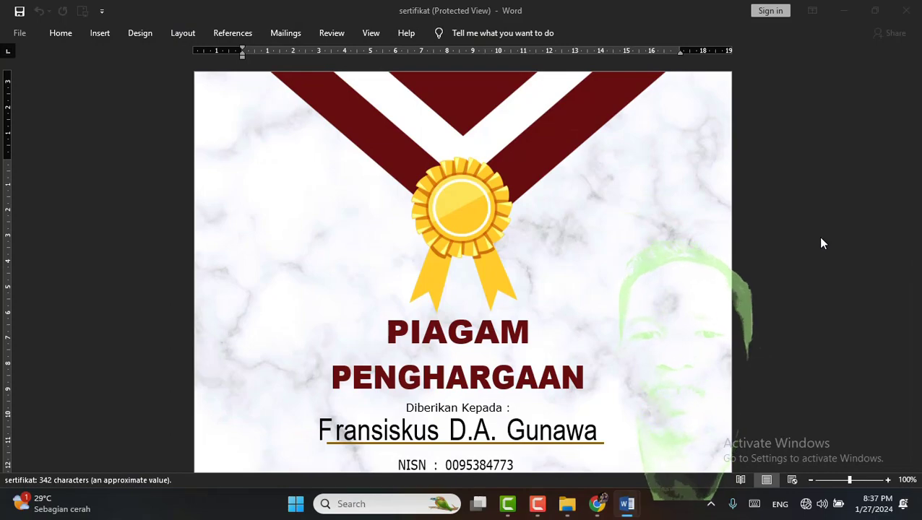
{"action": "scroll", "coordinate": [568, 354], "scroll_direction": "down", "scroll_amount": 7}
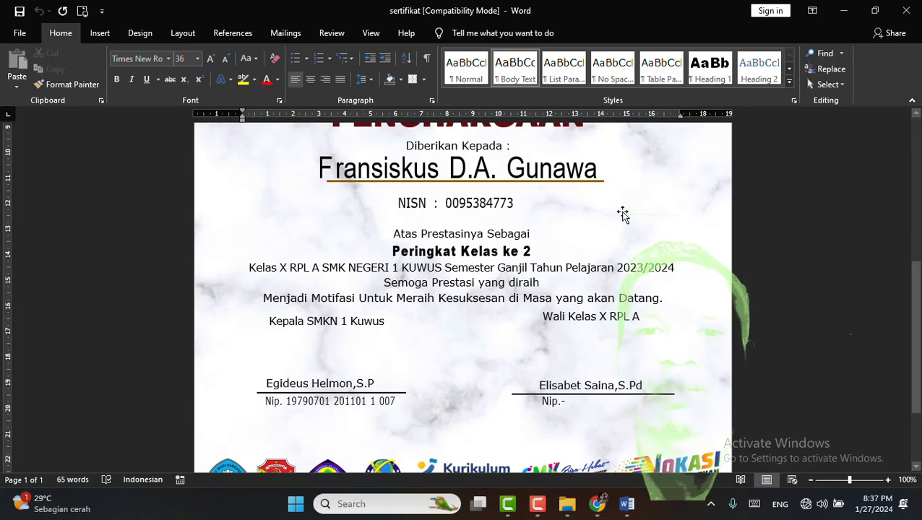
{"action": "scroll", "coordinate": [623, 213], "scroll_direction": "up", "scroll_amount": 3}
{"action": "scroll", "coordinate": [623, 214], "scroll_direction": "down", "scroll_amount": 2}
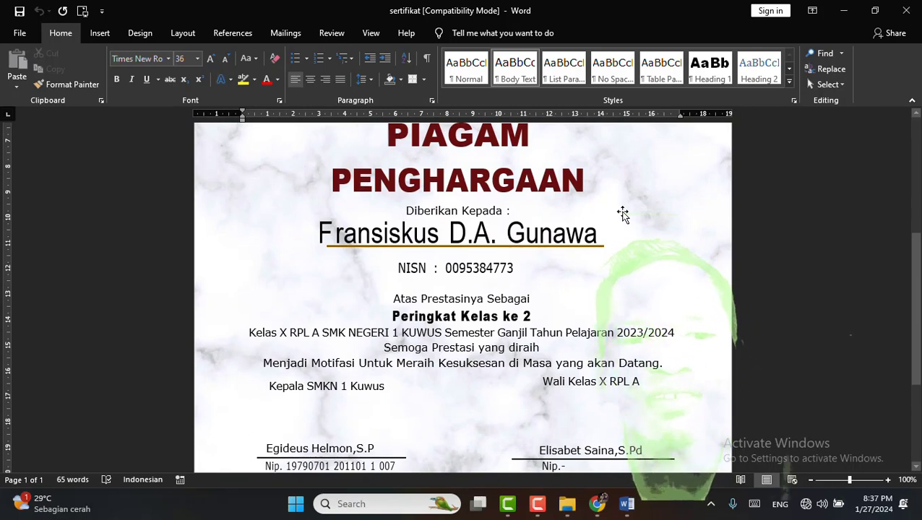
Launch Excel from taskbar search and create a blank workbook, Book1.
{"action": "left_click", "coordinate": [370, 501]}
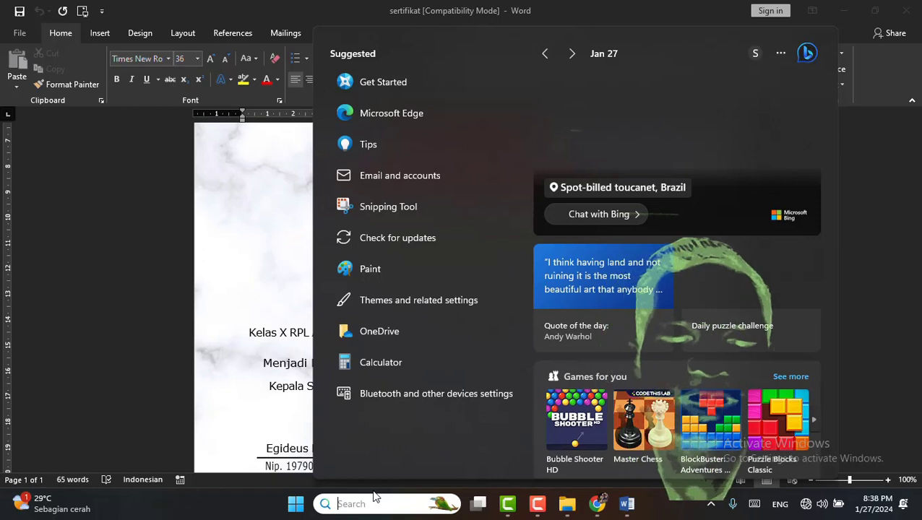
{"action": "type", "text": "E"}
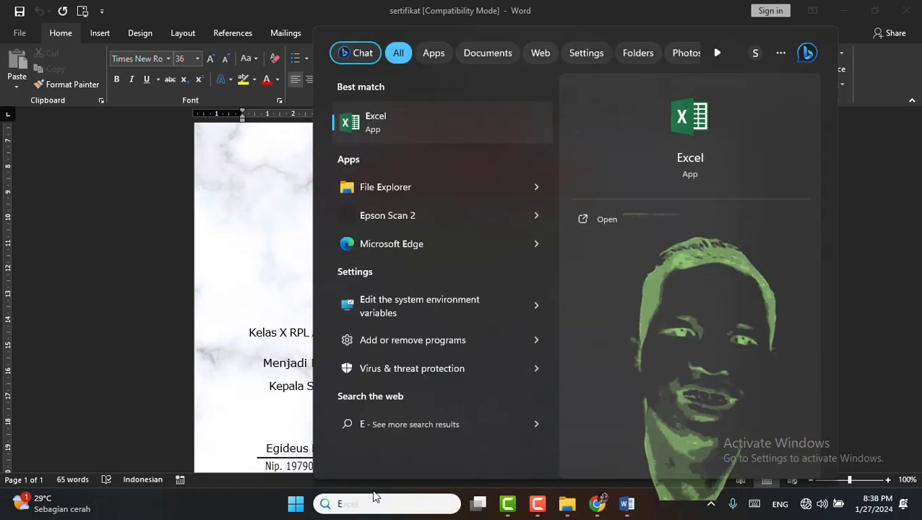
{"action": "left_click", "coordinate": [402, 116]}
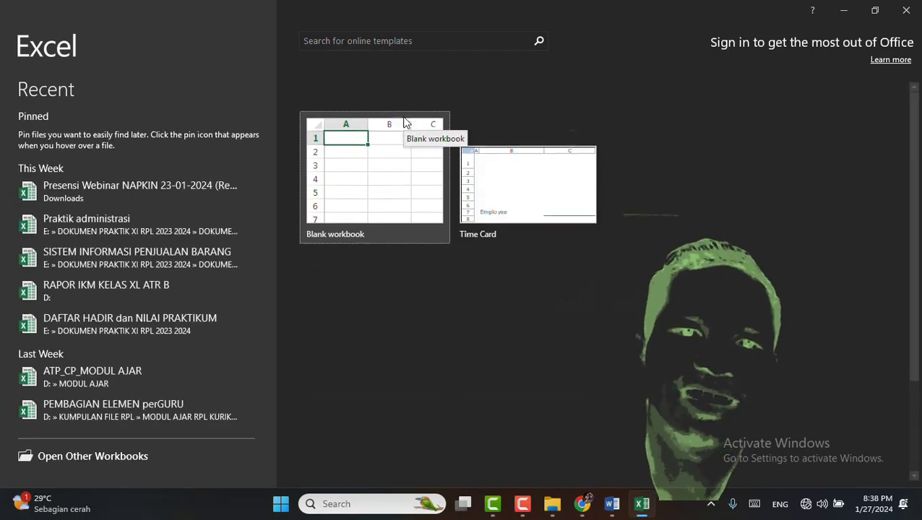
{"action": "left_click", "coordinate": [374, 193]}
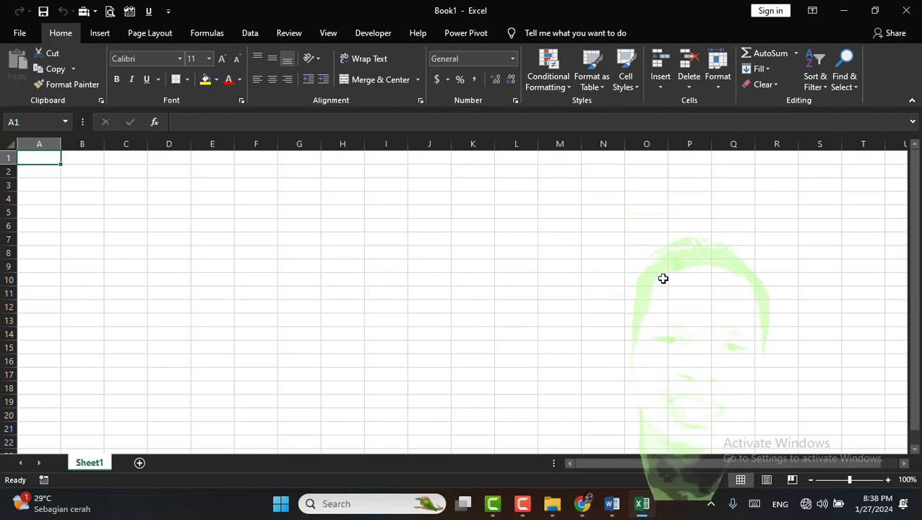
Snap the Excel window to the right half using Win+Right via the On-Screen Keyboard.
{"action": "left_click", "coordinate": [364, 507]}
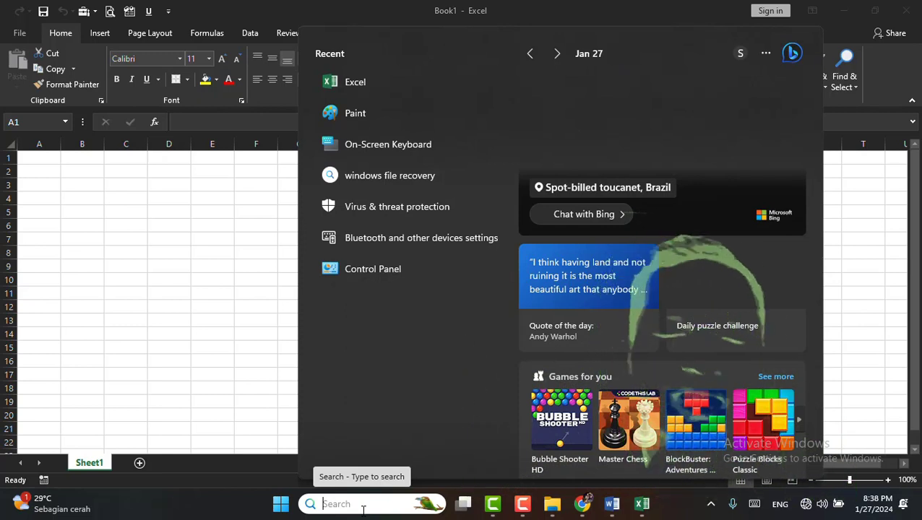
{"action": "left_click", "coordinate": [445, 155]}
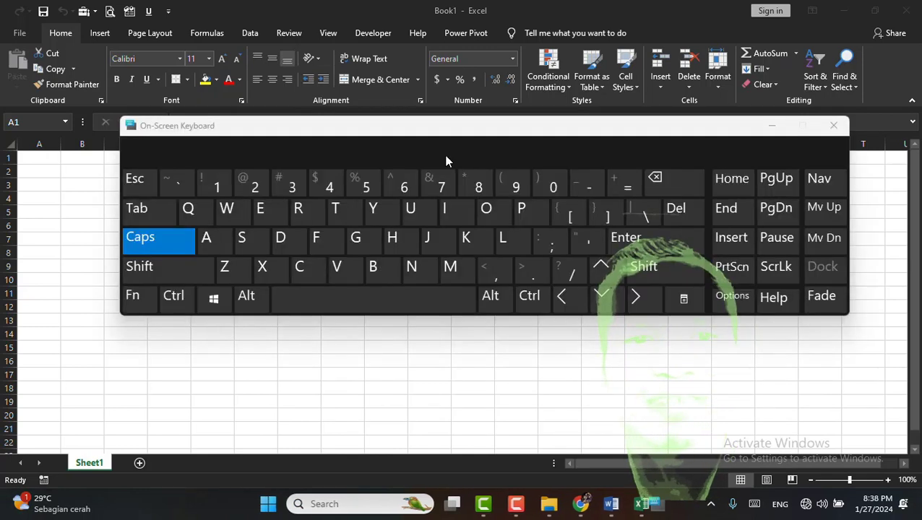
{"action": "left_click", "coordinate": [216, 300]}
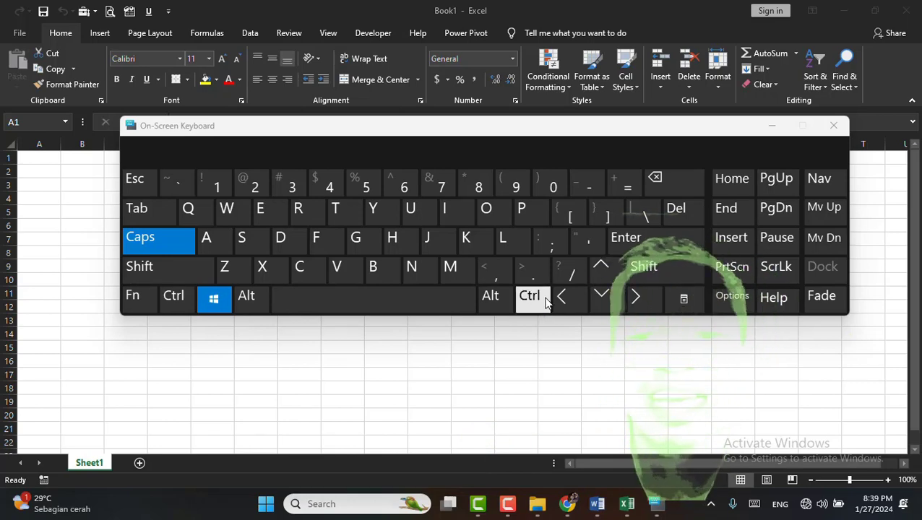
{"action": "left_click", "coordinate": [630, 302]}
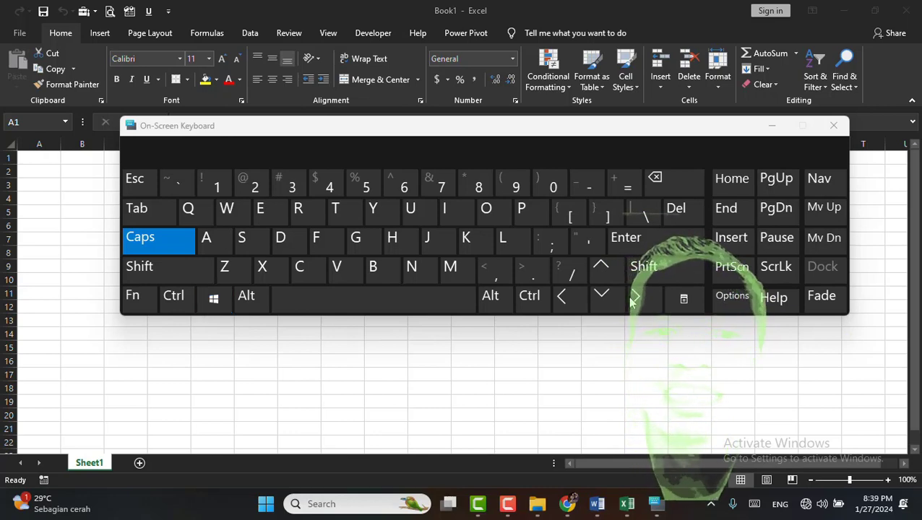
{"action": "left_click", "coordinate": [772, 126]}
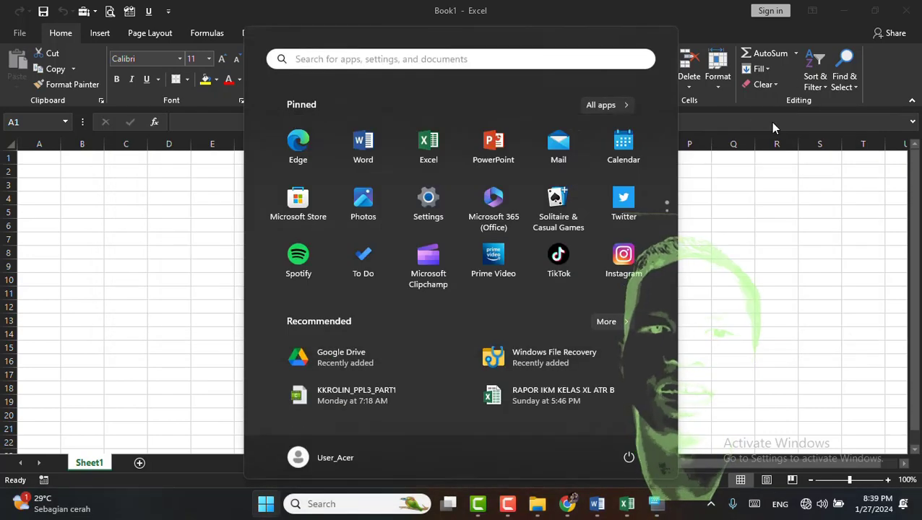
{"action": "left_click", "coordinate": [759, 248]}
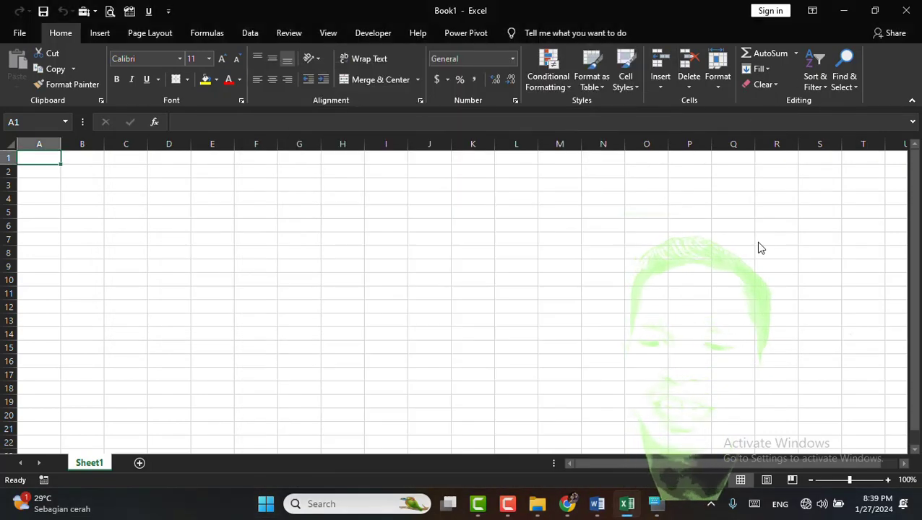
{"action": "key", "text": "super+Right"}
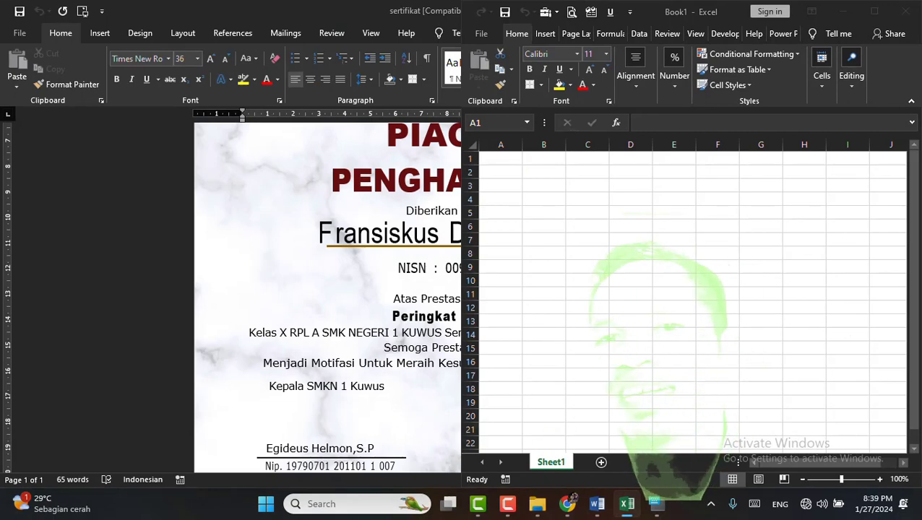
Tile Word's sertifikat on the left half and Excel's Book1 on the right.
{"action": "key", "text": "super+Right"}
{"action": "key", "text": "super+Right"}
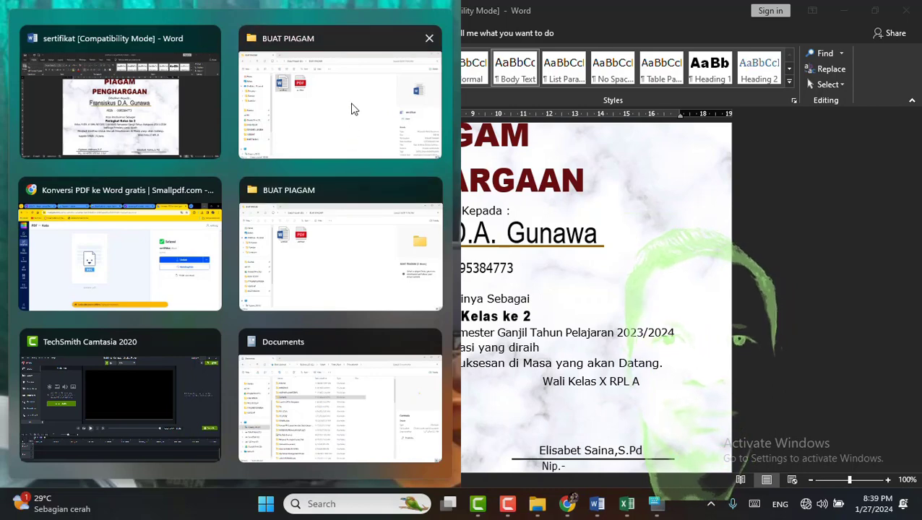
{"action": "left_click", "coordinate": [836, 344]}
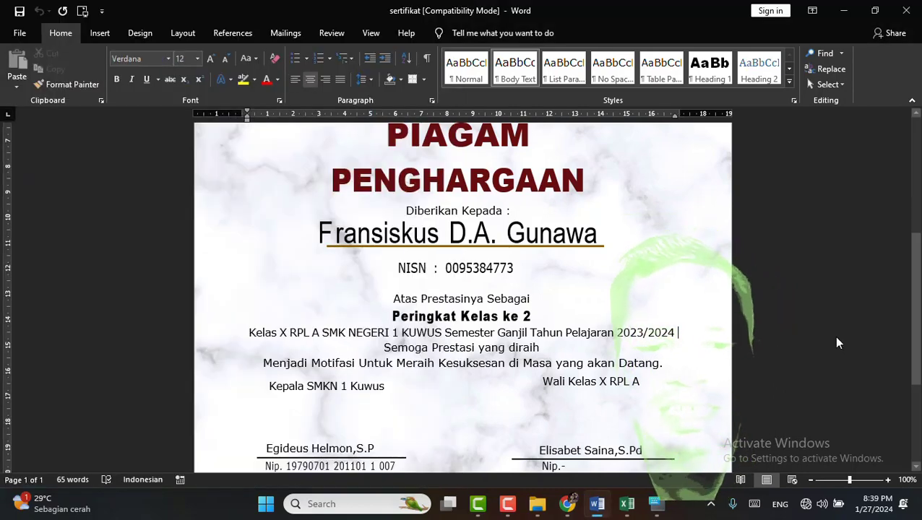
{"action": "left_click", "coordinate": [627, 505]}
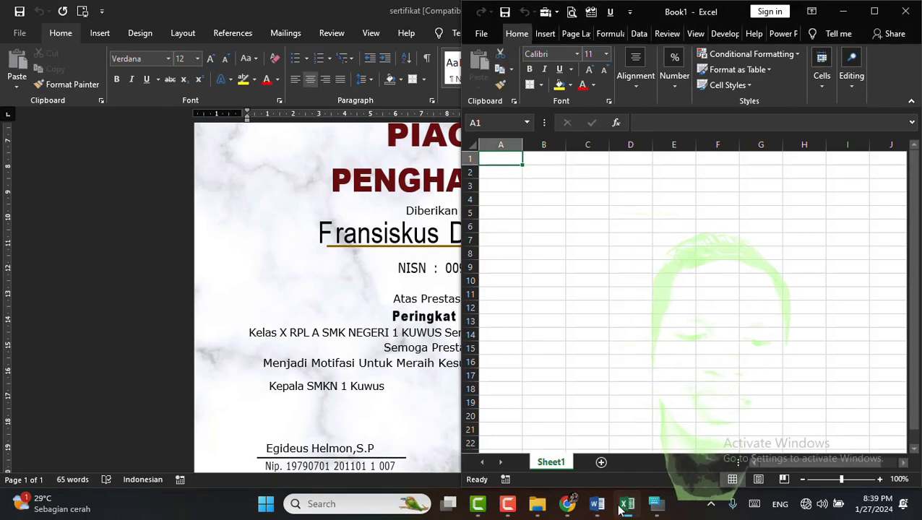
{"action": "key", "text": "super+Left"}
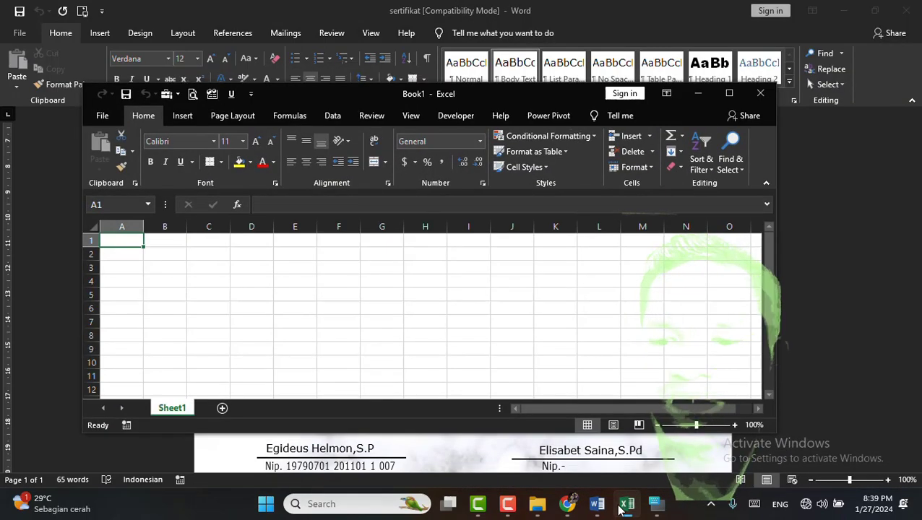
{"action": "key", "text": "super+Right"}
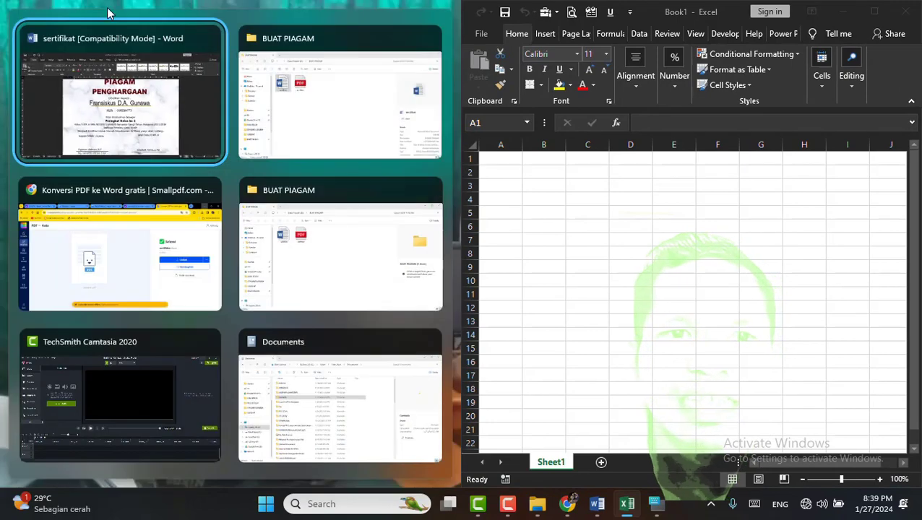
{"action": "left_click", "coordinate": [136, 119]}
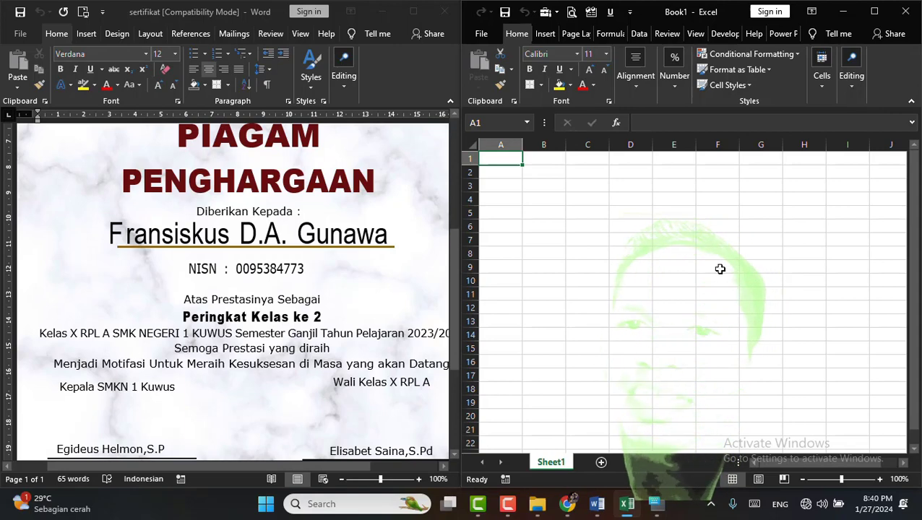
{"action": "scroll", "coordinate": [720, 267], "scroll_direction": "down", "scroll_amount": 6}
{"action": "scroll", "coordinate": [720, 267], "scroll_direction": "up", "scroll_amount": 6}
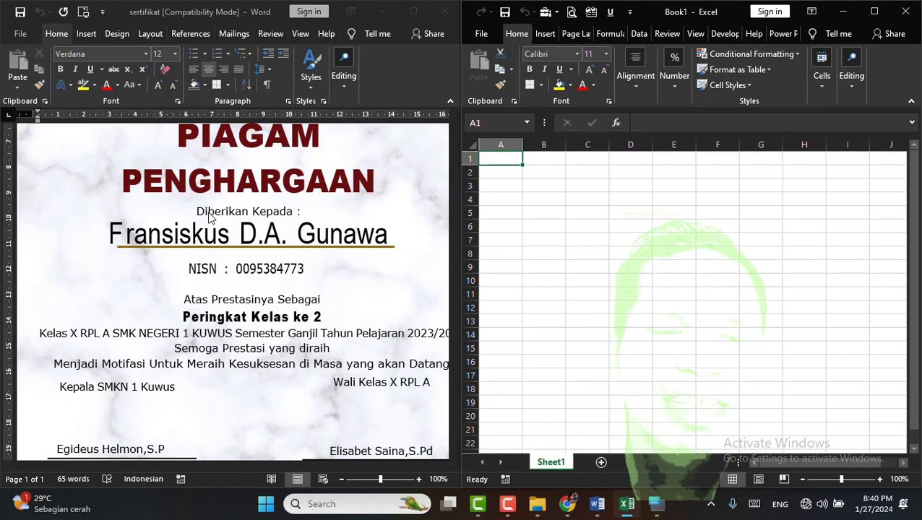
{"action": "left_click", "coordinate": [527, 197]}
Enter 'Nama Lengkap' in A1 and widen column A to fit it.
{"action": "left_click", "coordinate": [506, 159]}
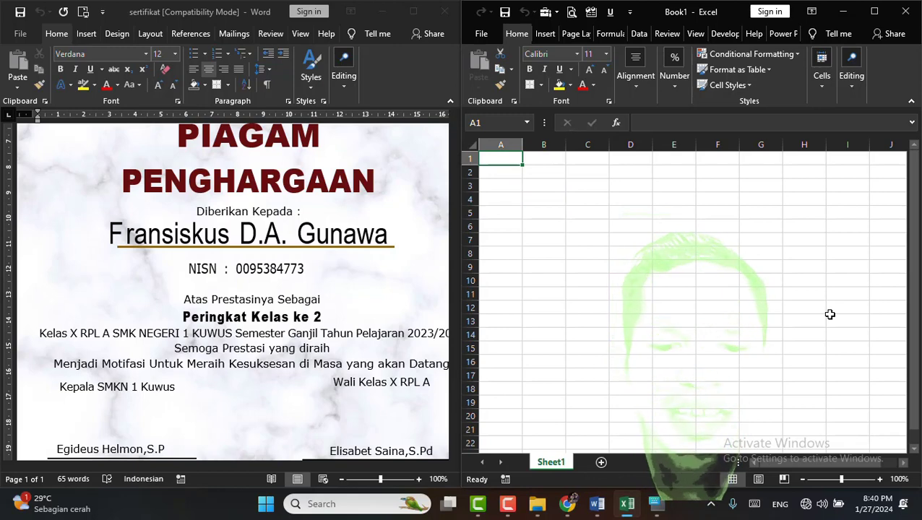
{"action": "type", "text": "nA"}
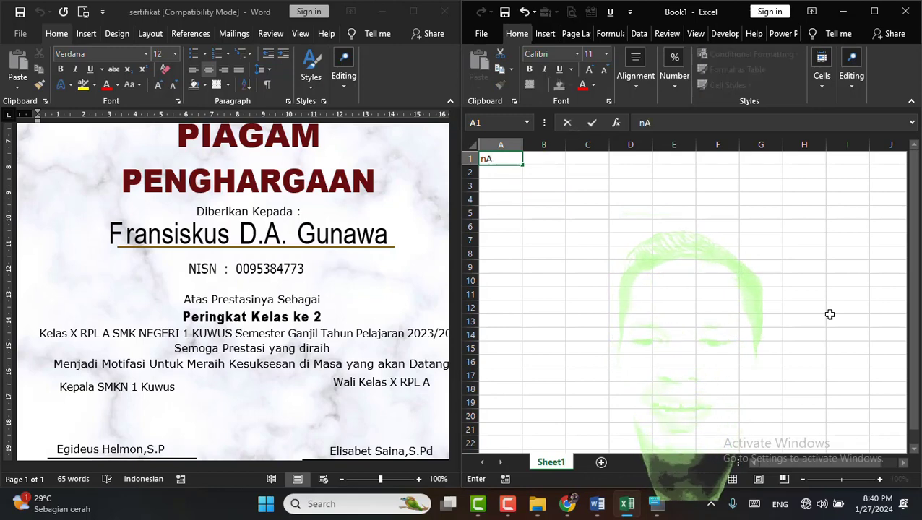
{"action": "type", "text": "MA"}
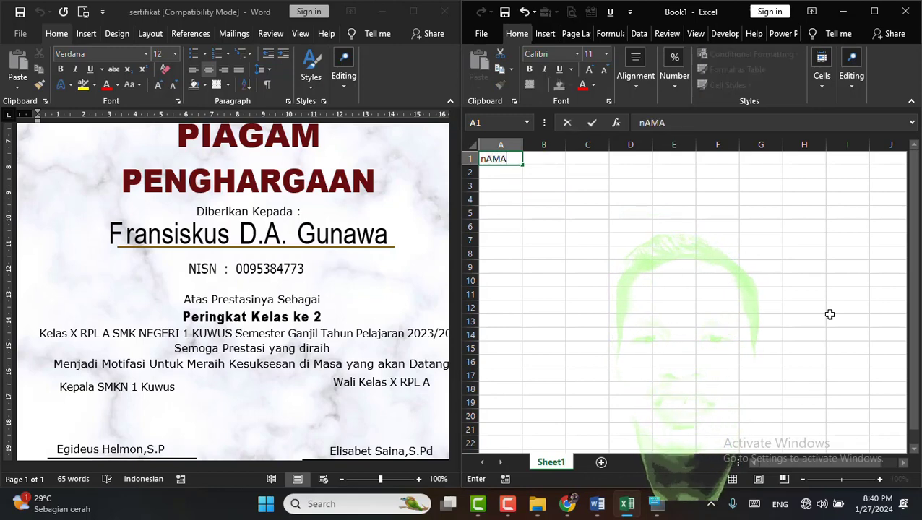
{"action": "key", "text": "BackSpace"}
{"action": "key", "text": "BackSpace"}
{"action": "key", "text": "BackSpace"}
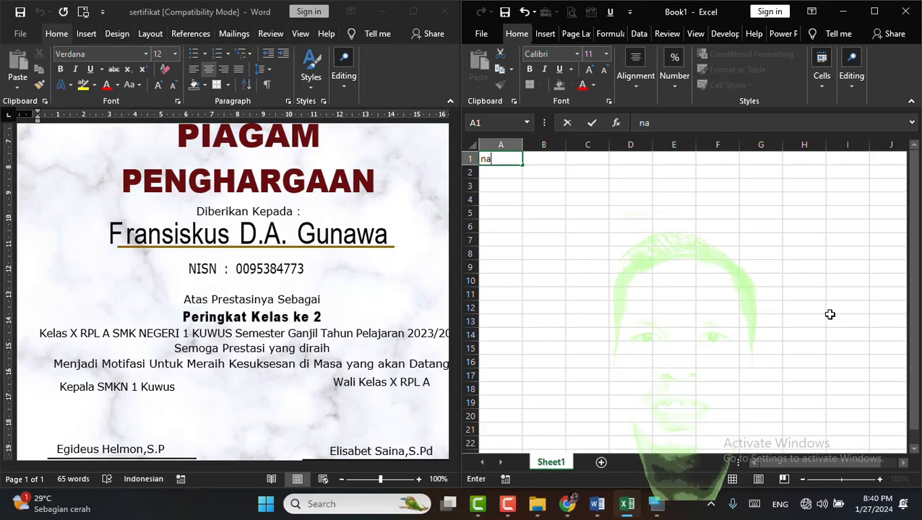
{"action": "key", "text": "BackSpace"}
{"action": "key", "text": "BackSpace"}
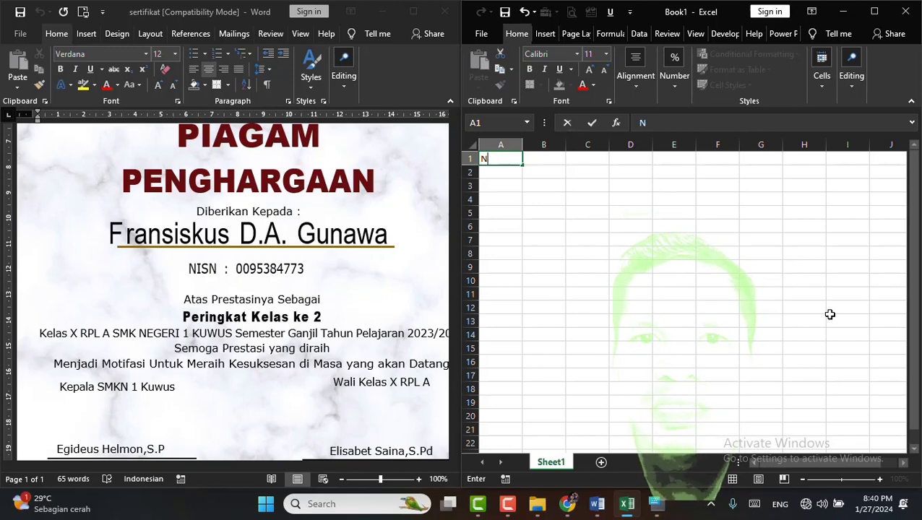
{"action": "type", "text": "Nama L"}
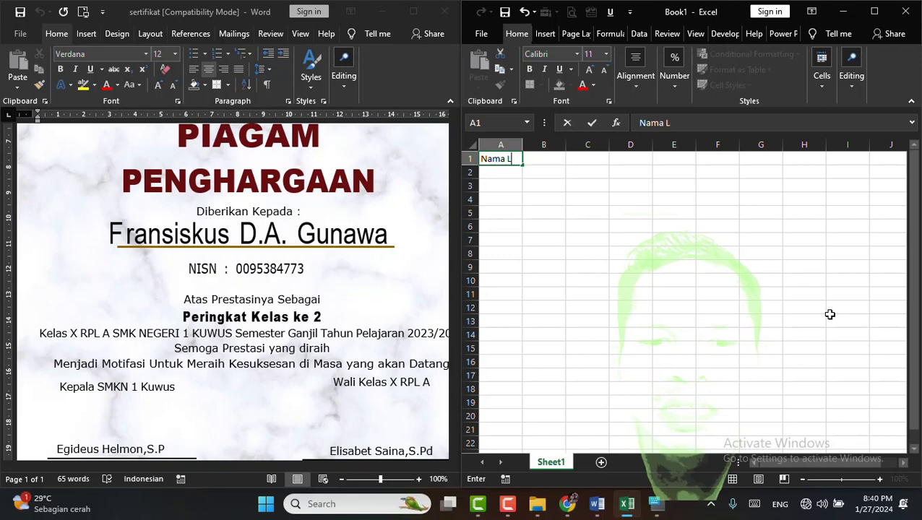
{"action": "type", "text": "engkap"}
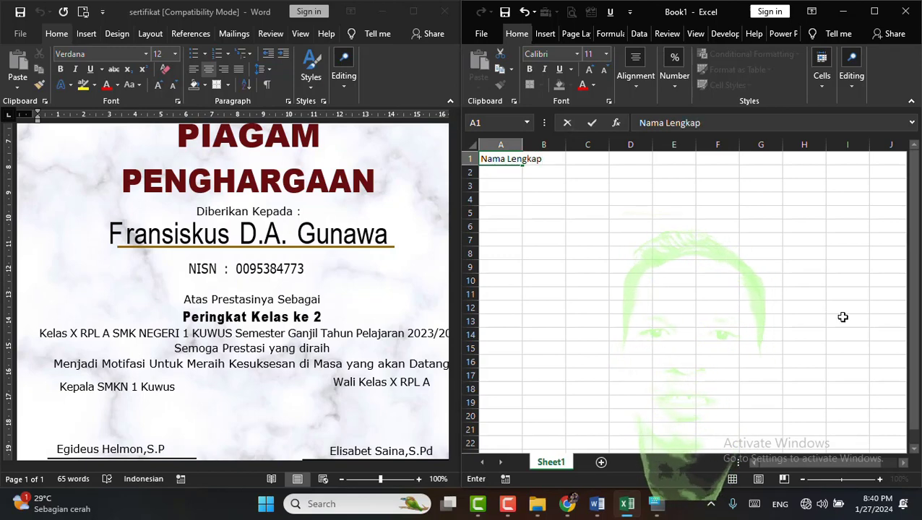
{"action": "left_click", "coordinate": [596, 280]}
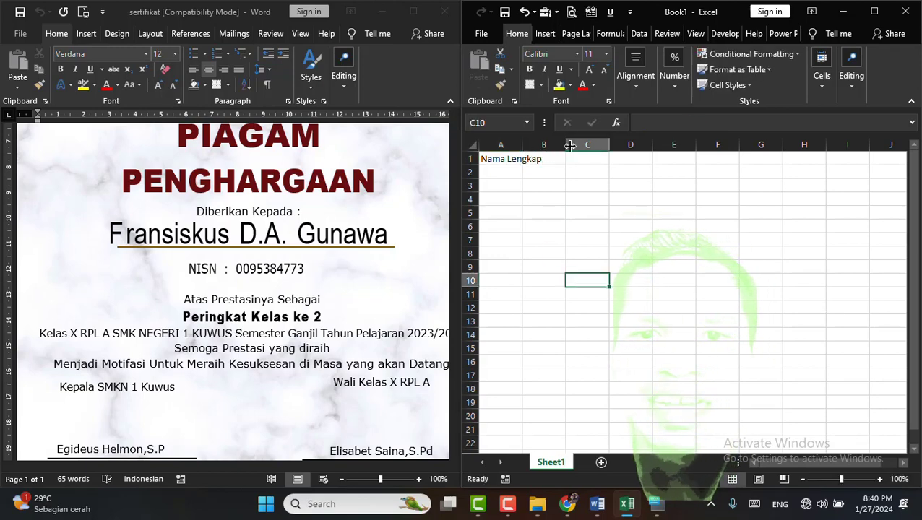
{"action": "left_click_drag", "start_coordinate": [570, 145], "coordinate": [571, 146]}
Enter 'Nisn' in B1 and 'Prestasi' in C1, correcting the capital P.
{"action": "left_click", "coordinate": [600, 165]}
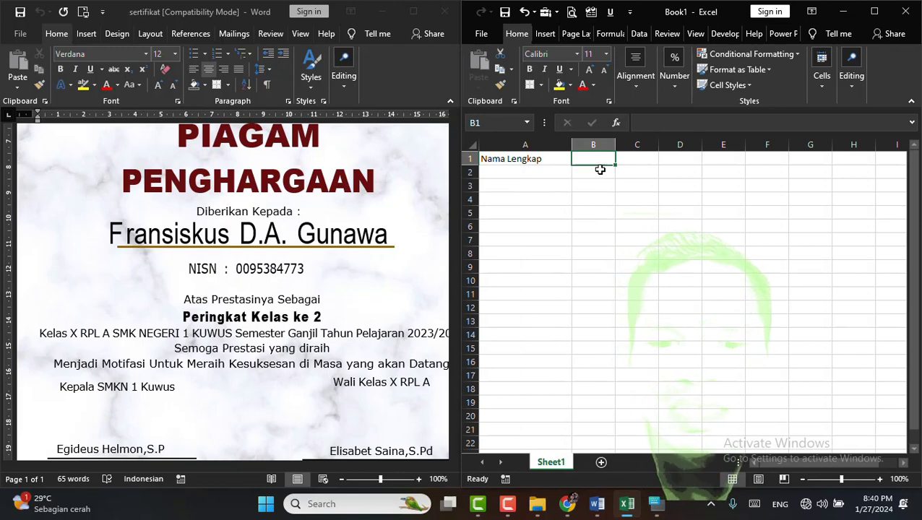
{"action": "type", "text": "Nis"}
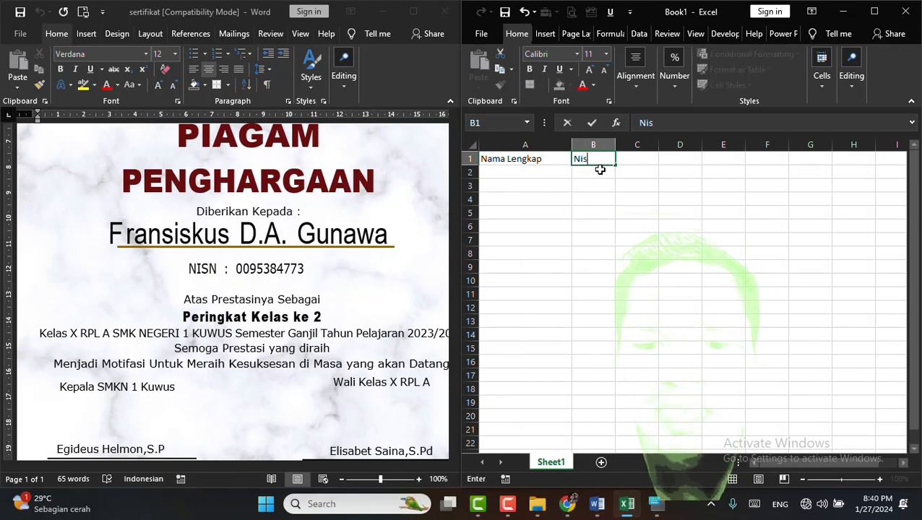
{"action": "type", "text": "n"}
{"action": "left_click", "coordinate": [639, 161]}
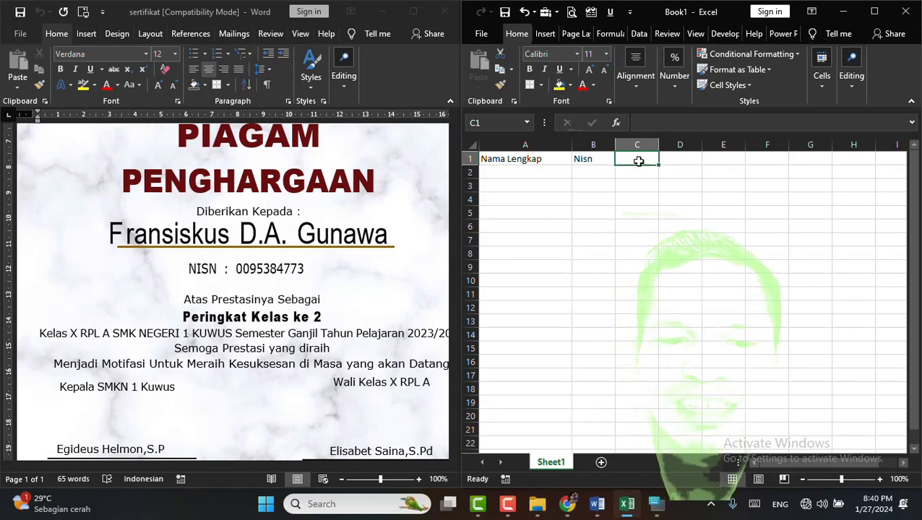
{"action": "type", "text": "prestasi"}
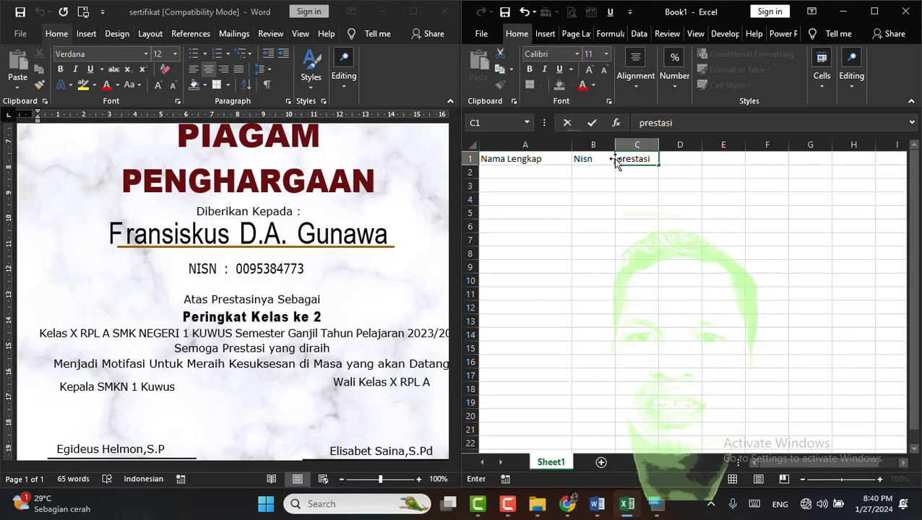
{"action": "left_click", "coordinate": [623, 158]}
{"action": "key", "text": "BackSpace"}
{"action": "type", "text": "P"}
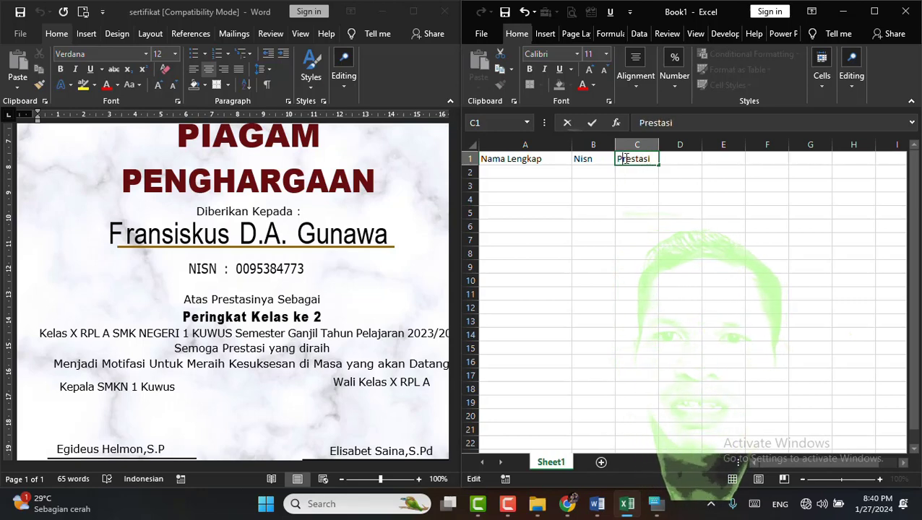
{"action": "left_click", "coordinate": [668, 158]}
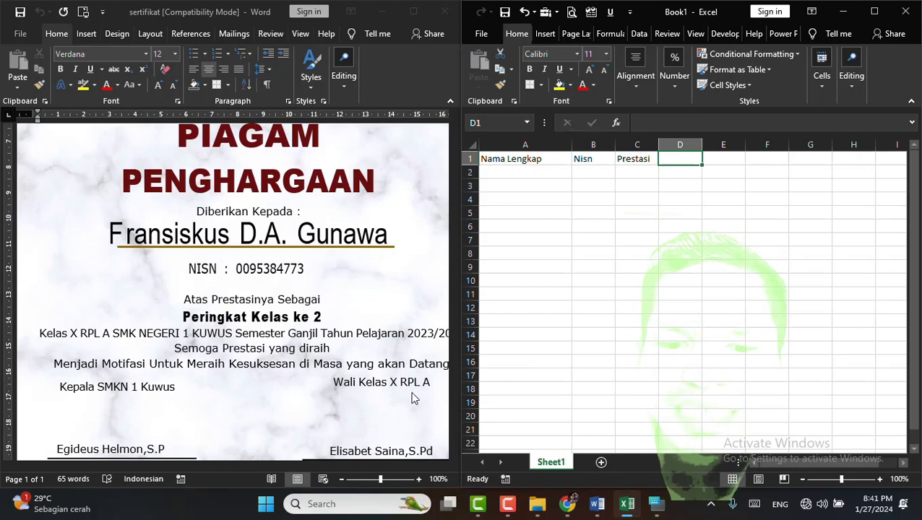
Enter 'KELAS' in D1 and 'NAMA Wali Kelas' in E1.
{"action": "type", "text": "K"}
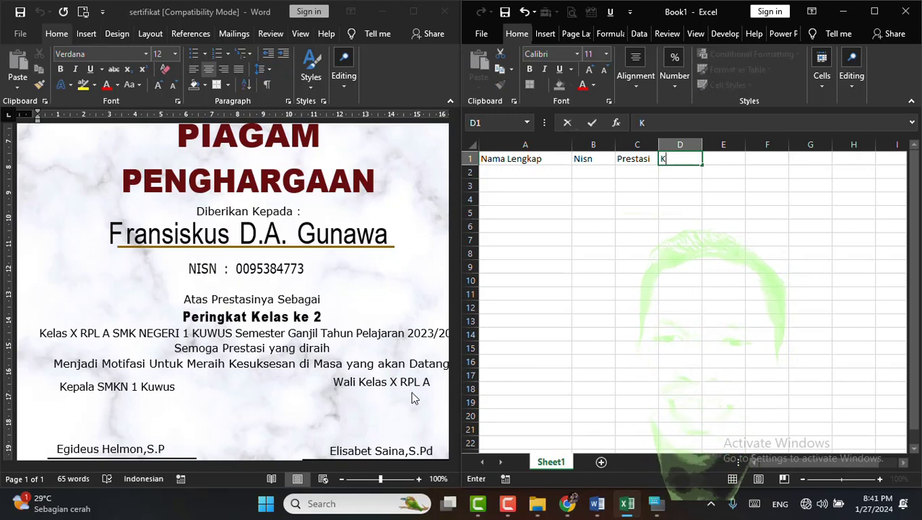
{"action": "type", "text": "ELAS"}
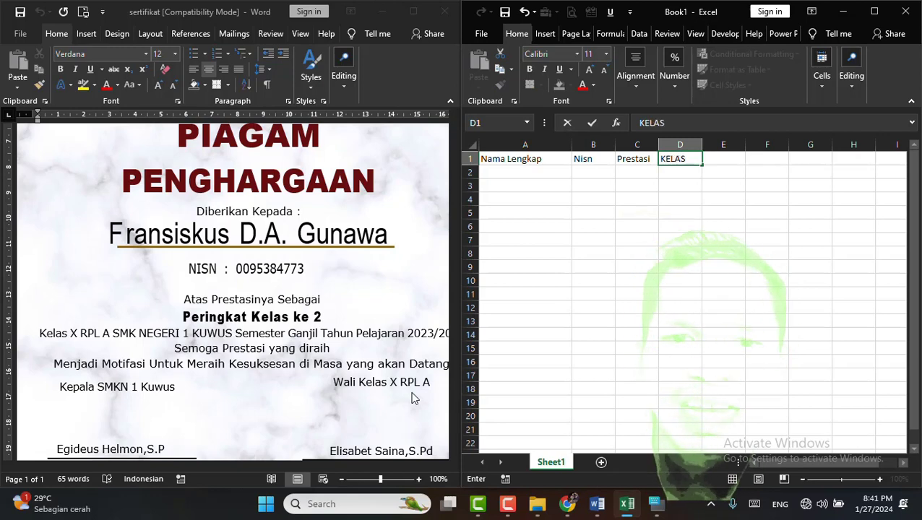
{"action": "left_click", "coordinate": [672, 335]}
{"action": "left_click", "coordinate": [715, 161]}
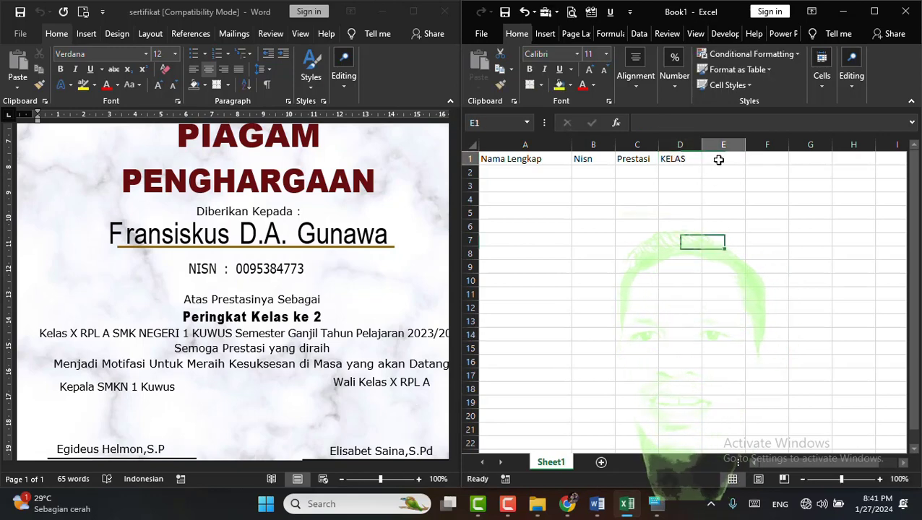
{"action": "type", "text": "NAMA"}
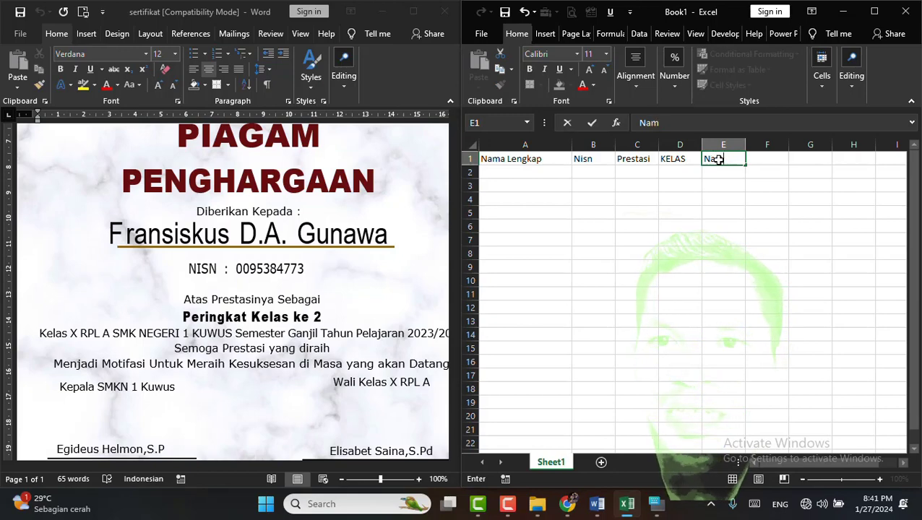
{"action": "type", "text": " Wa"}
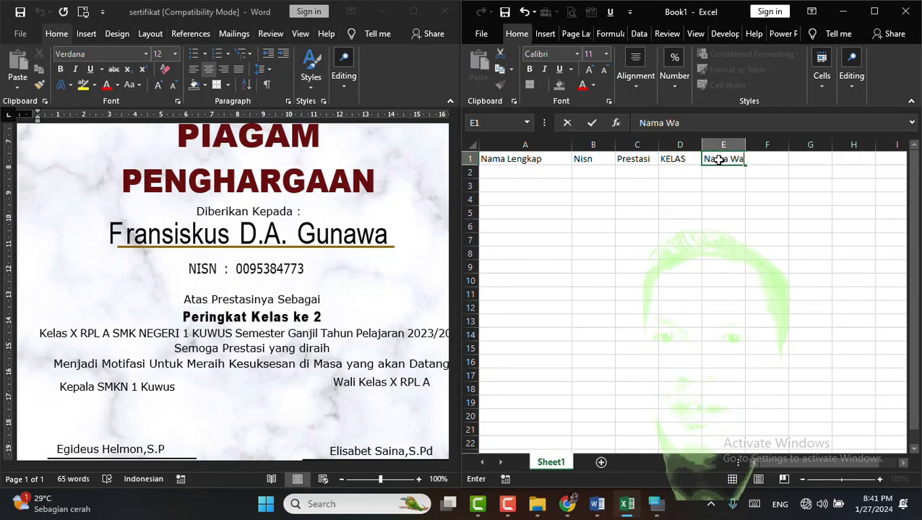
{"action": "type", "text": "li Ke"}
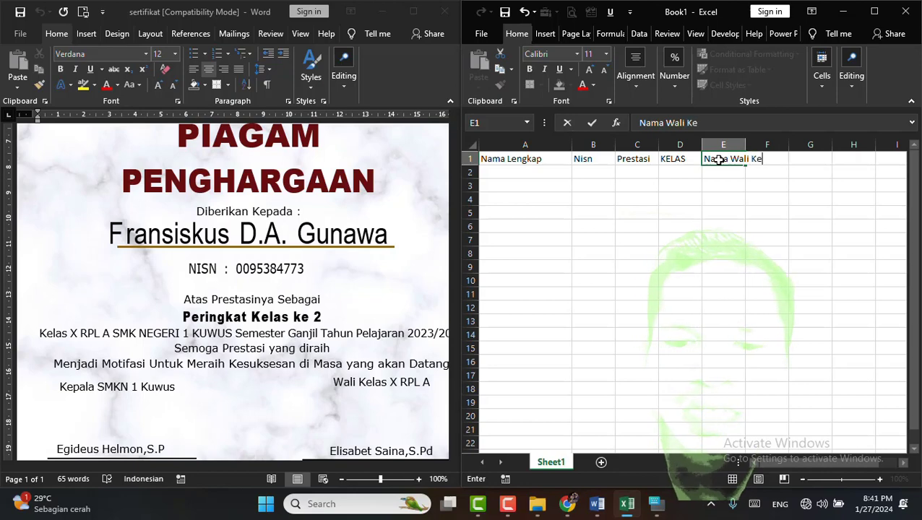
{"action": "type", "text": "las"}
Widen column E to fit the Nama Wali Kelas heading.
{"action": "left_click", "coordinate": [766, 240]}
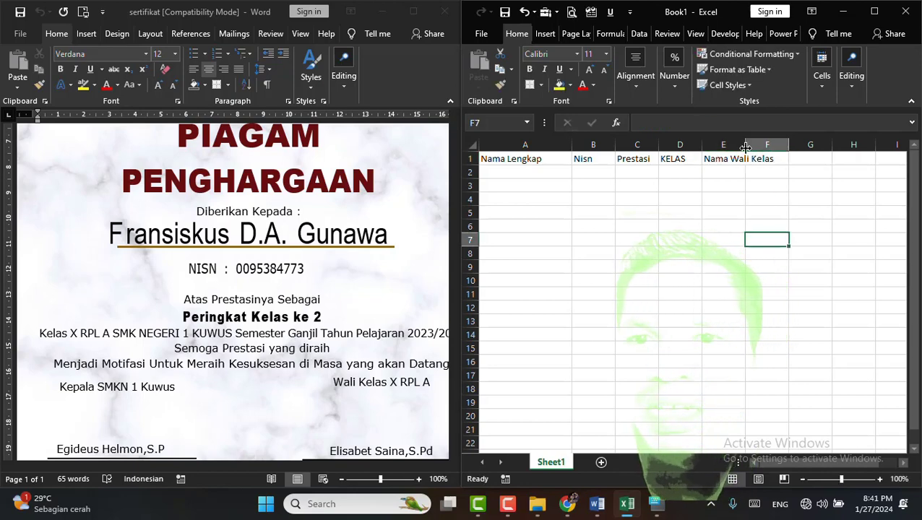
{"action": "left_click_drag", "start_coordinate": [744, 145], "coordinate": [794, 147]}
{"action": "left_click", "coordinate": [816, 282]}
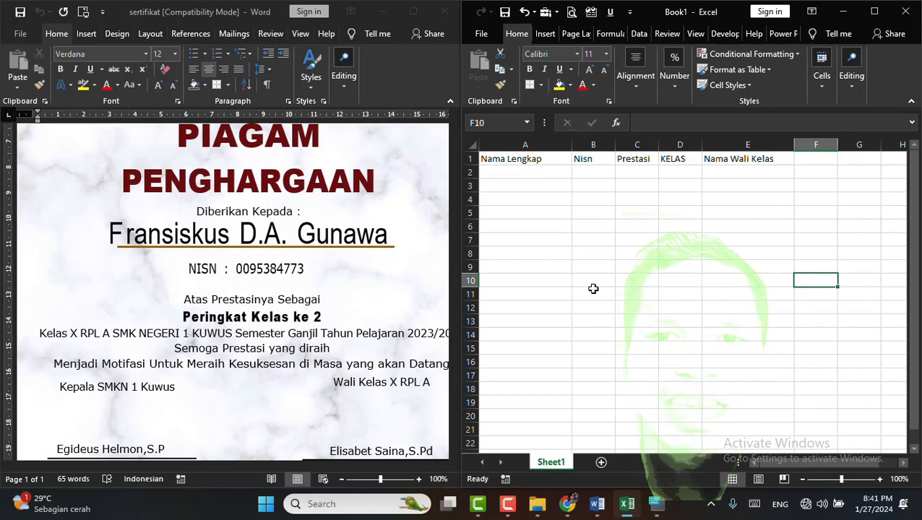
Enter the first student's name in A2 and NISN in B2, which loses its leading zeros.
{"action": "left_click", "coordinate": [535, 173]}
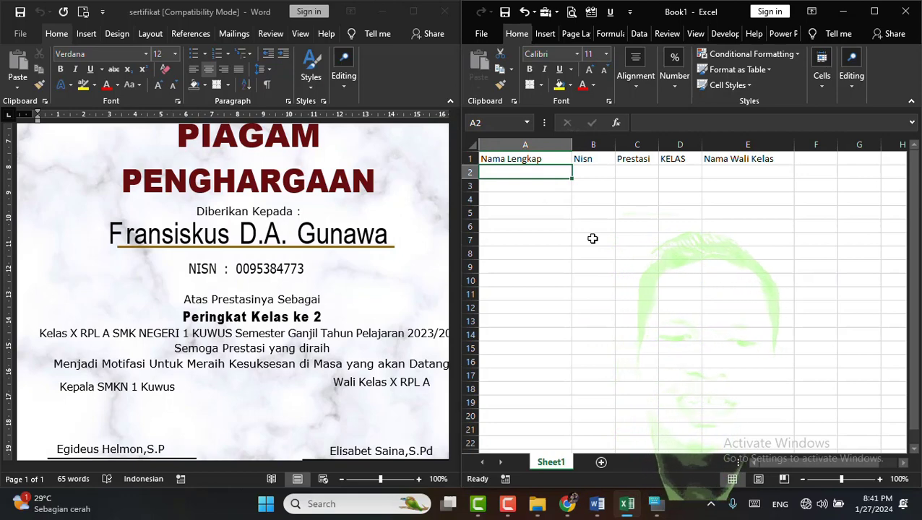
{"action": "type", "text": "an"}
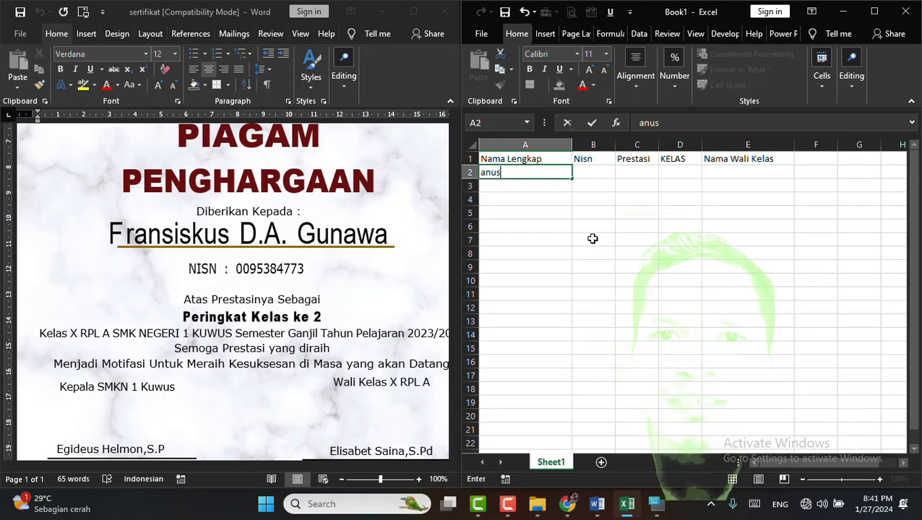
{"action": "type", "text": "us"}
{"action": "left_click", "coordinate": [588, 170]}
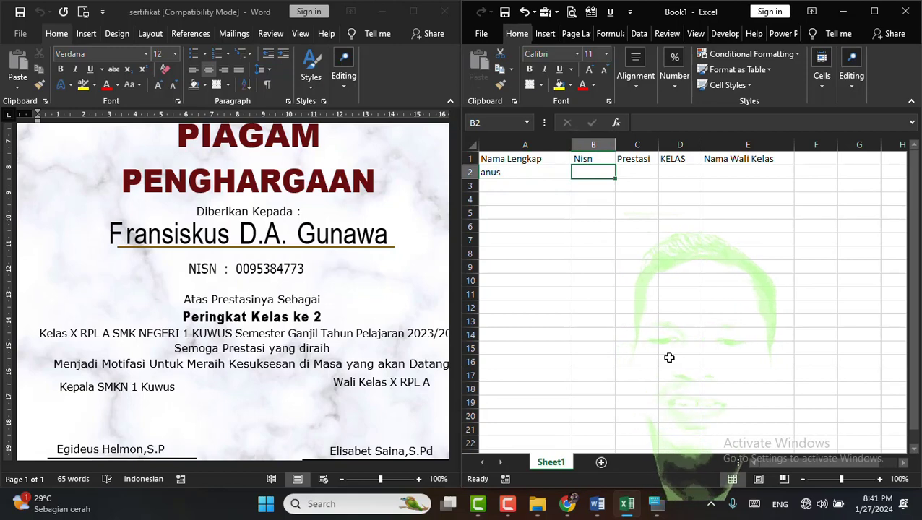
{"action": "type", "text": "005231"}
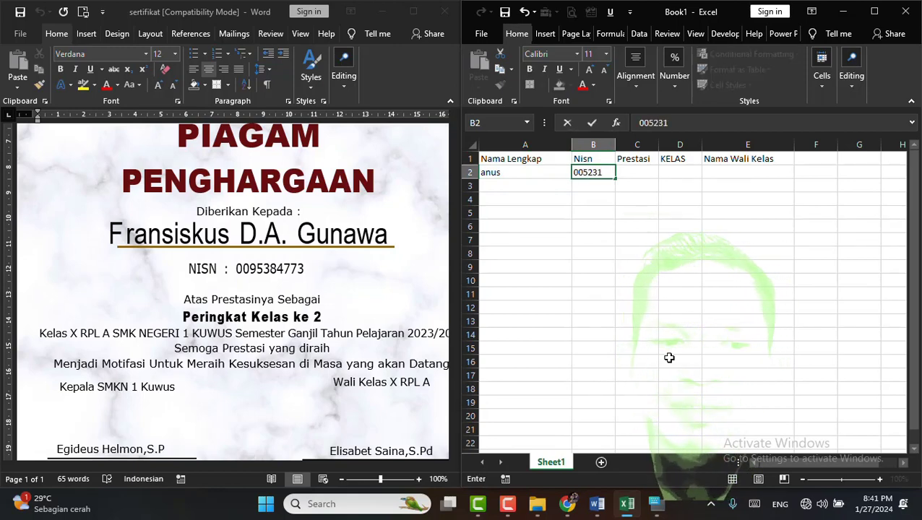
{"action": "key", "text": "Tab"}
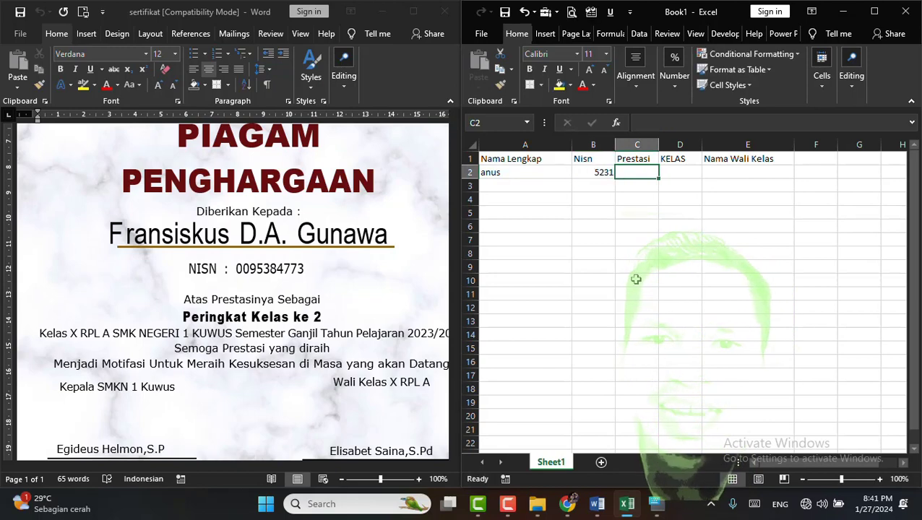
{"action": "left_click", "coordinate": [581, 174]}
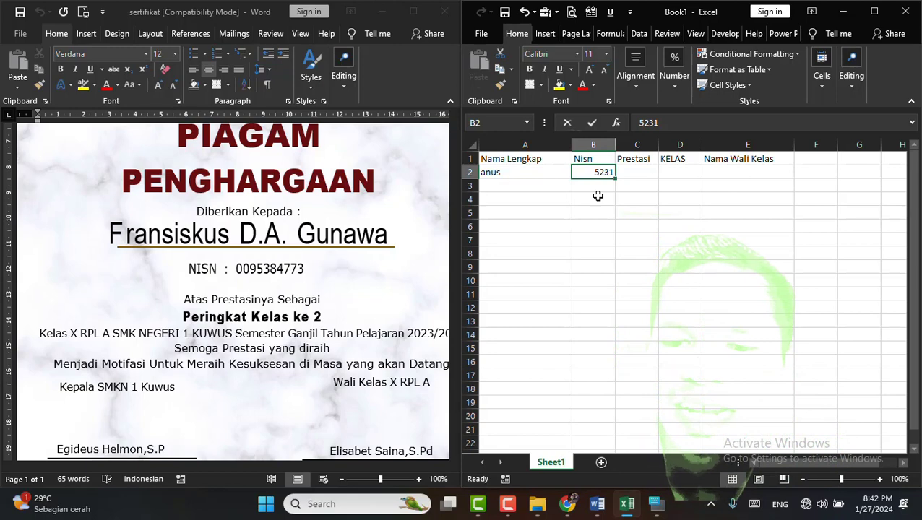
Re-enter B2's NISN with a leading apostrophe to keep the zeros, and widen column B.
{"action": "key", "text": "BackSpace"}
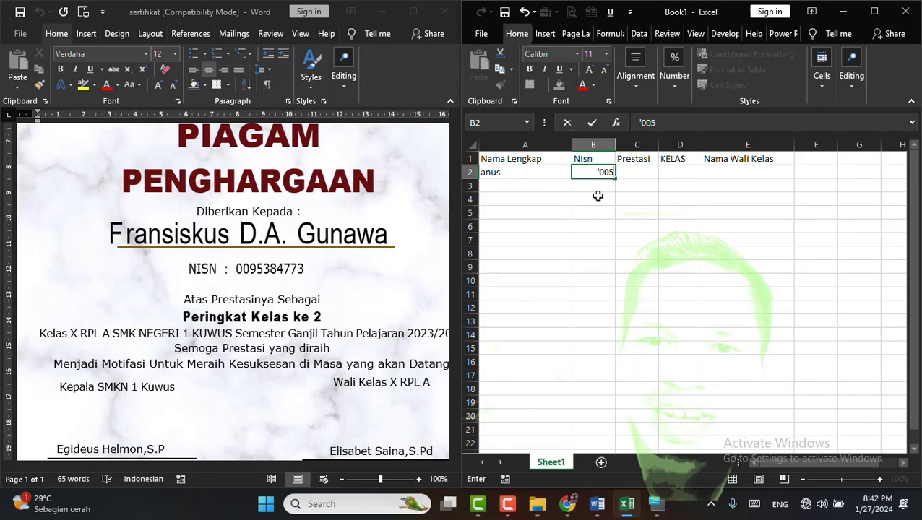
{"action": "type", "text": "'005"}
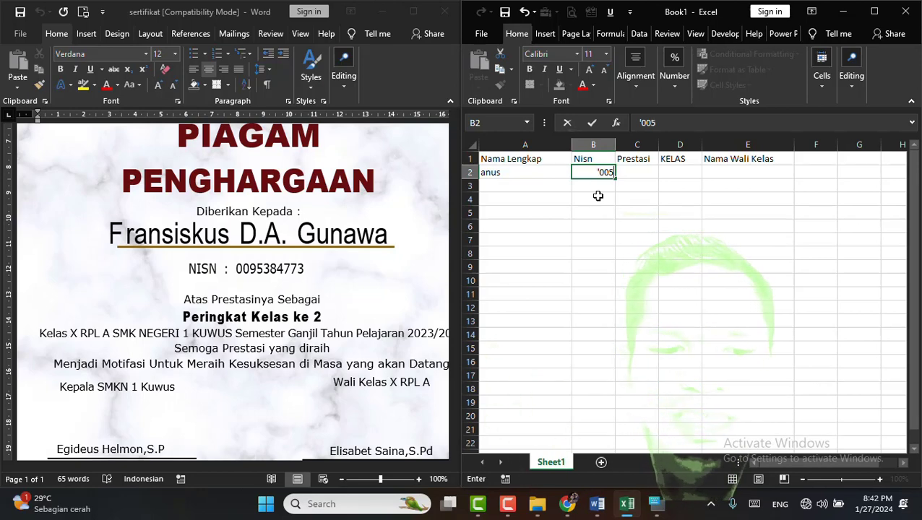
{"action": "type", "text": "1342"}
{"action": "type", "text": "31"}
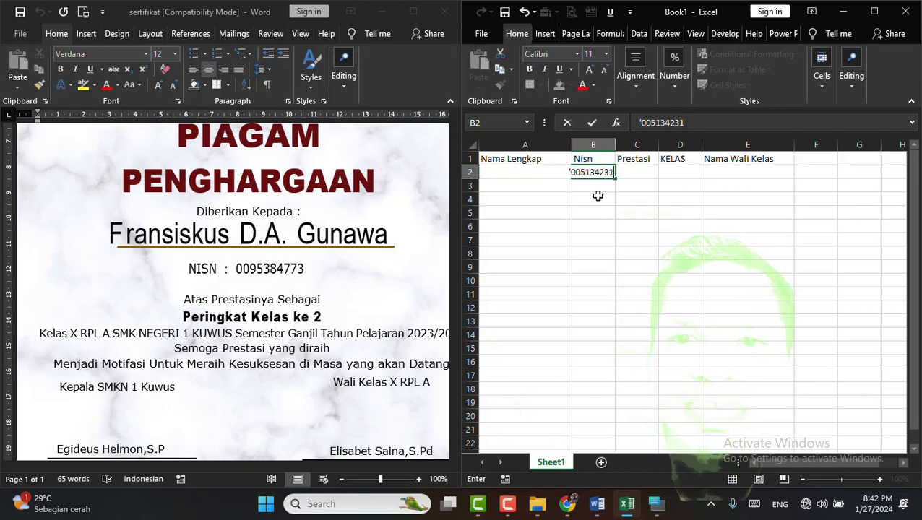
{"action": "left_click", "coordinate": [581, 228]}
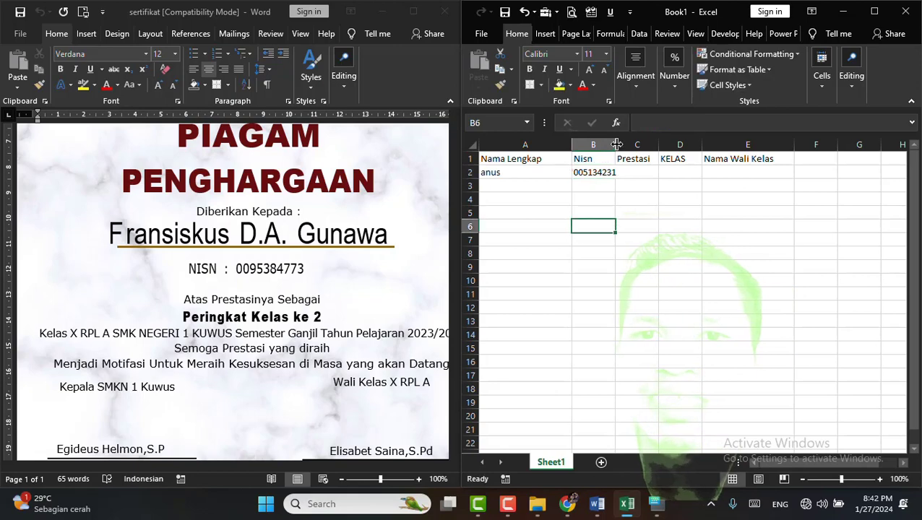
{"action": "left_click_drag", "start_coordinate": [613, 157], "coordinate": [643, 157]}
{"action": "left_click", "coordinate": [675, 292]}
{"action": "left_click", "coordinate": [619, 171]}
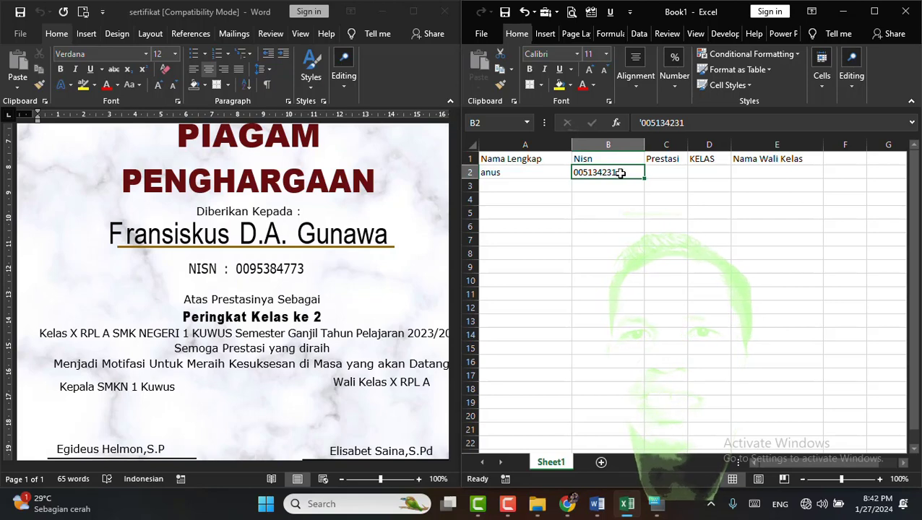
Format the Nisn cells from B2 downward as Text.
{"action": "left_click_drag", "start_coordinate": [620, 170], "coordinate": [609, 349]}
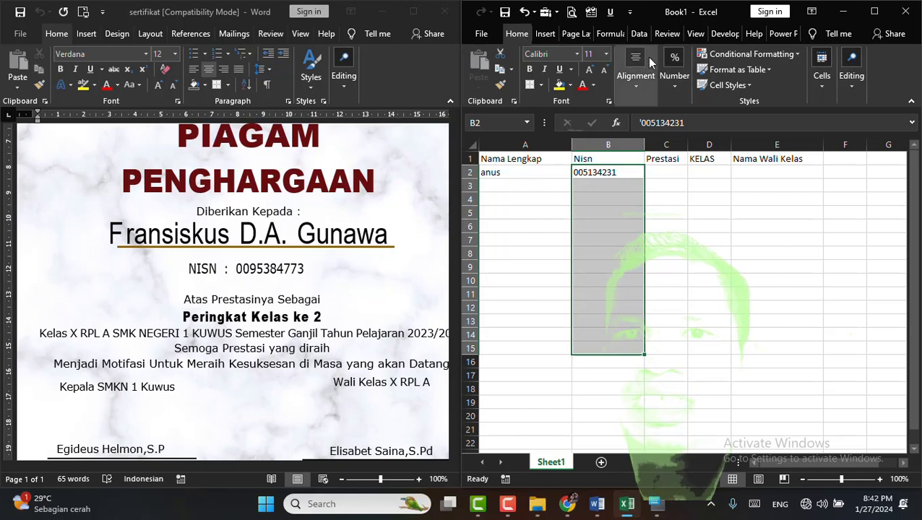
{"action": "left_click", "coordinate": [673, 88]}
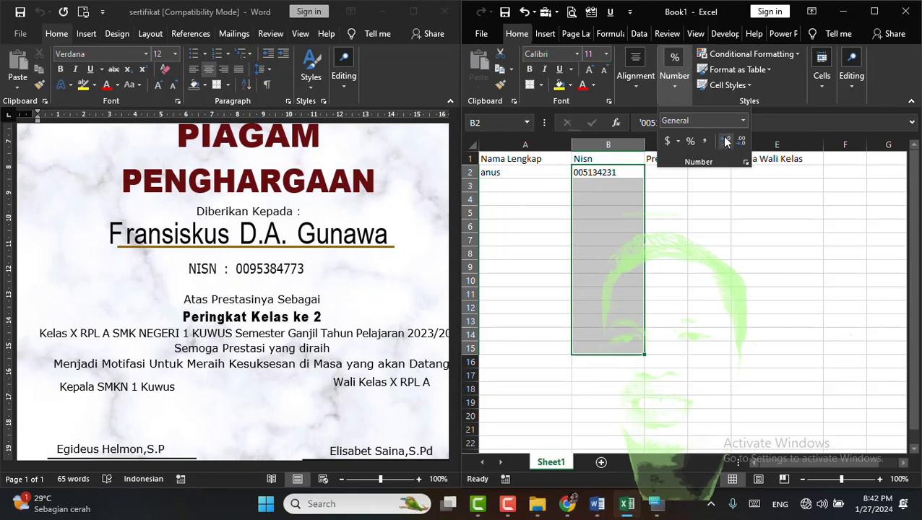
{"action": "left_click", "coordinate": [743, 121]}
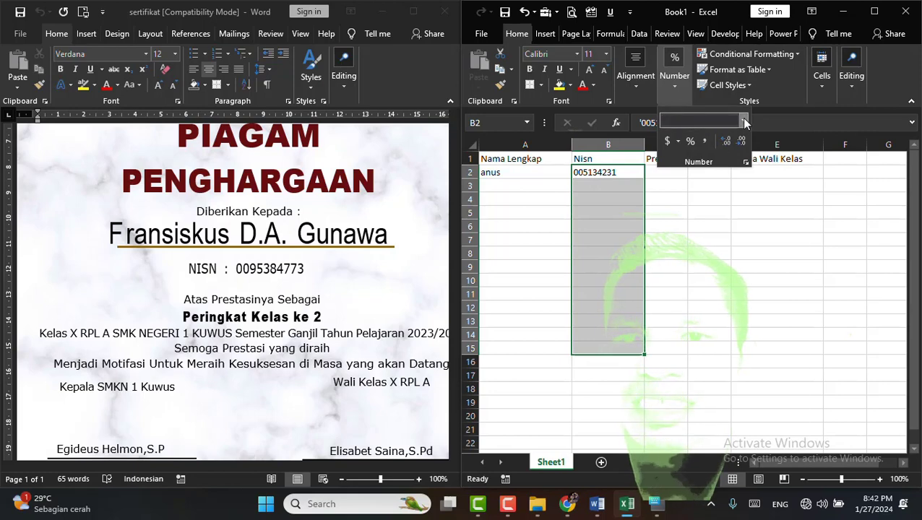
{"action": "left_click_drag", "start_coordinate": [788, 230], "coordinate": [784, 355]}
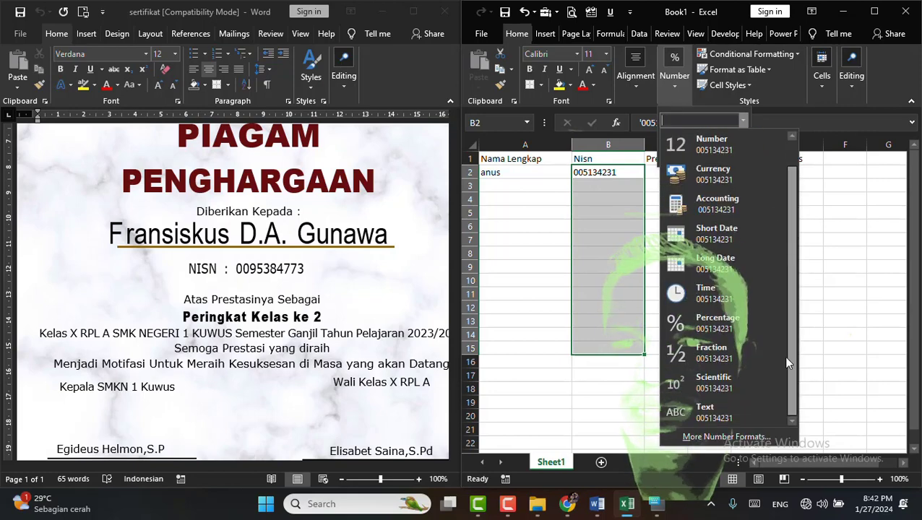
{"action": "left_click", "coordinate": [714, 404]}
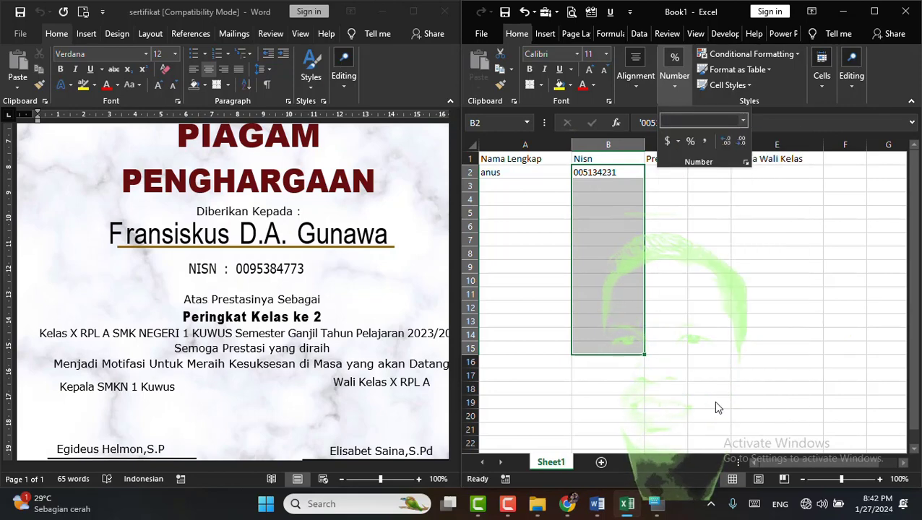
{"action": "left_click", "coordinate": [611, 184]}
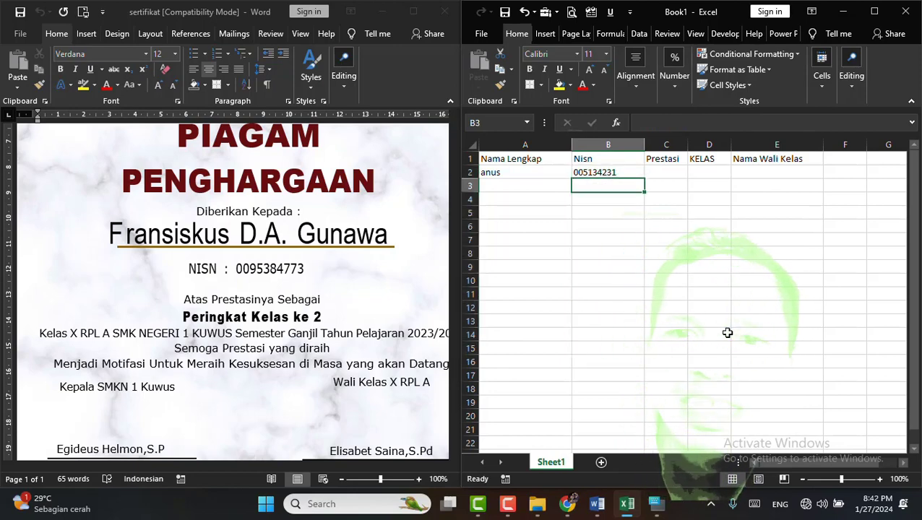
Enter the second student's name in A3 and NISN in B3, keeping its leading zeros.
{"action": "left_click", "coordinate": [500, 184]}
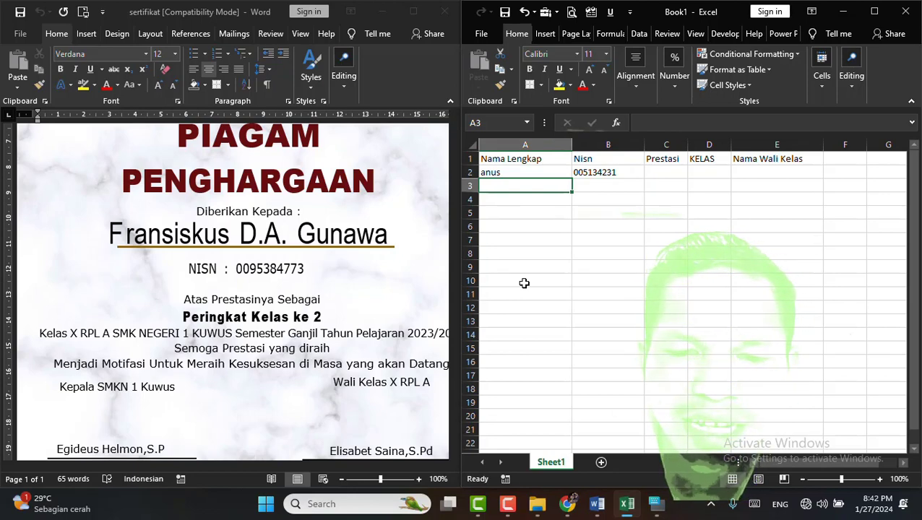
{"action": "type", "text": "manus"}
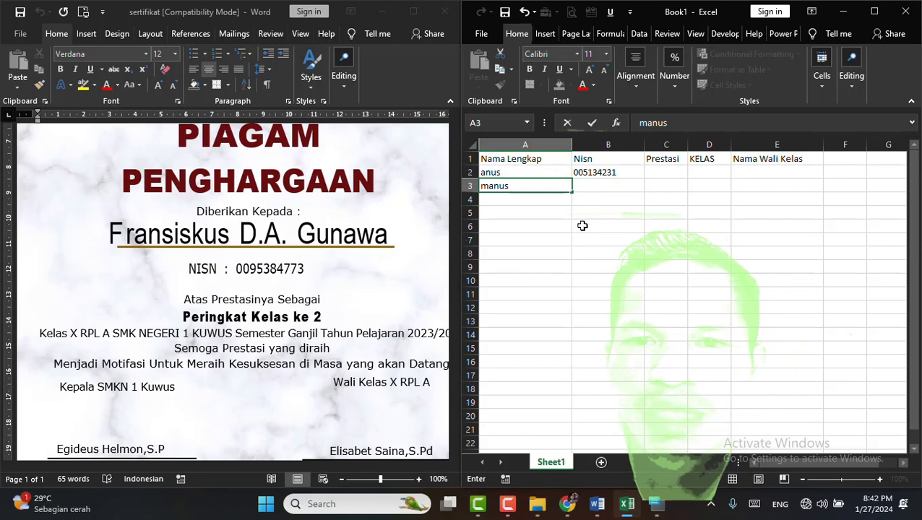
{"action": "left_click", "coordinate": [595, 185]}
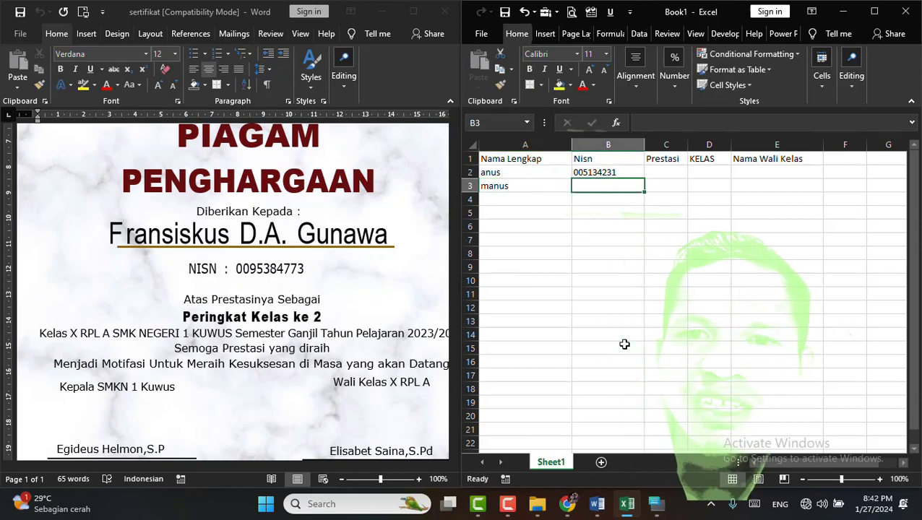
{"action": "type", "text": "004"}
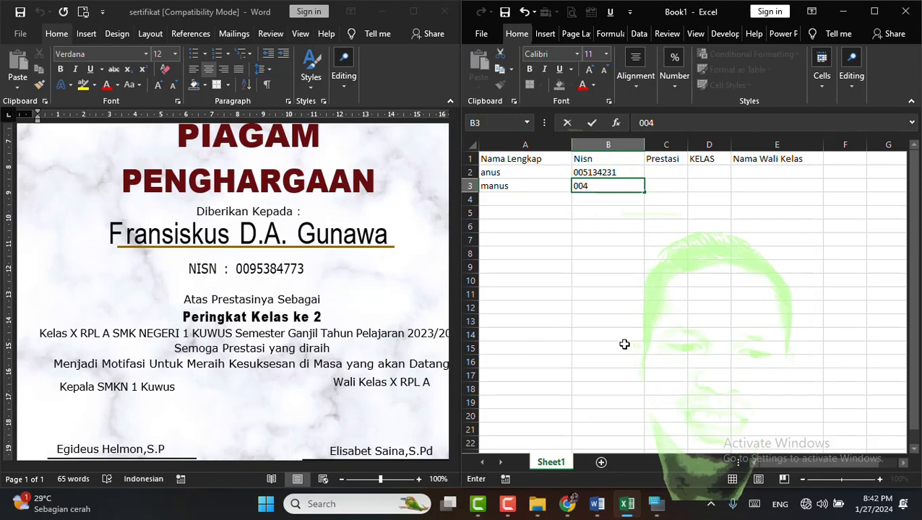
{"action": "type", "text": "675"}
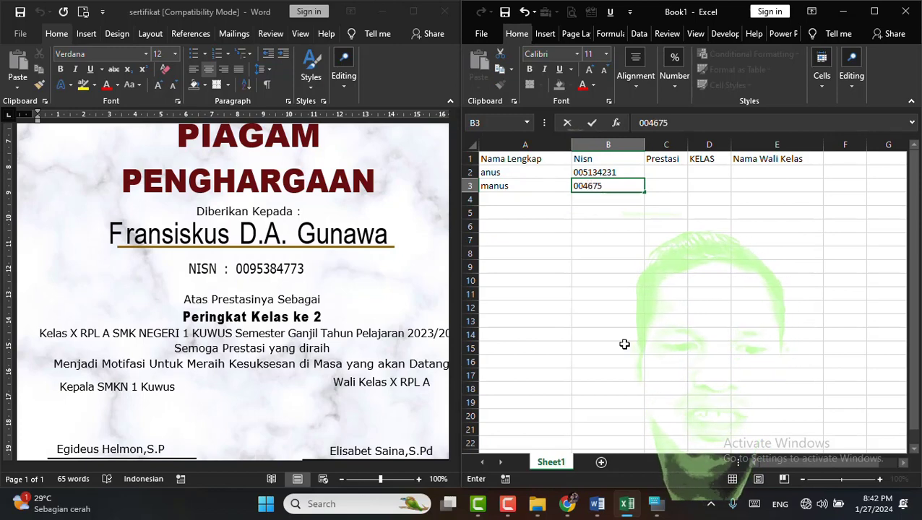
{"action": "type", "text": "2234"}
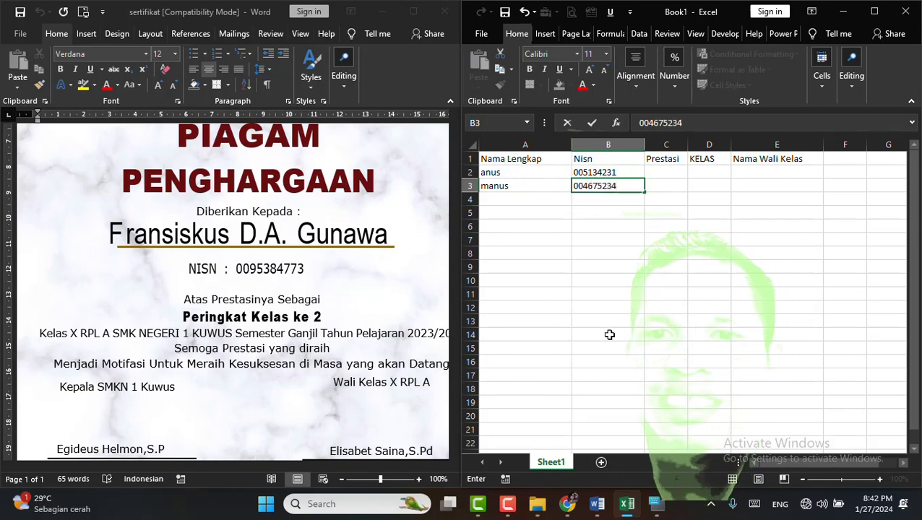
{"action": "left_click", "coordinate": [620, 242]}
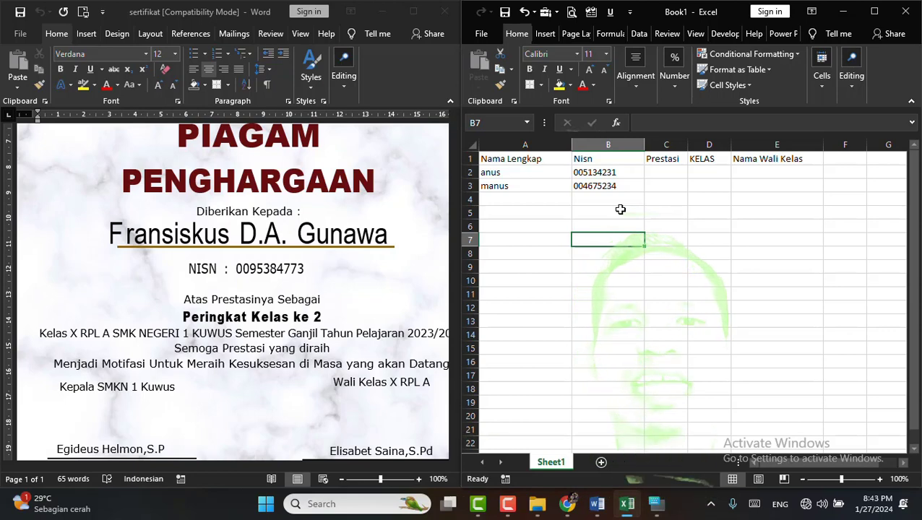
Enter Peringkat Kelas in C2, widen column C, and fill Ke 1 to Ke 3 down to C4.
{"action": "left_click", "coordinate": [667, 172]}
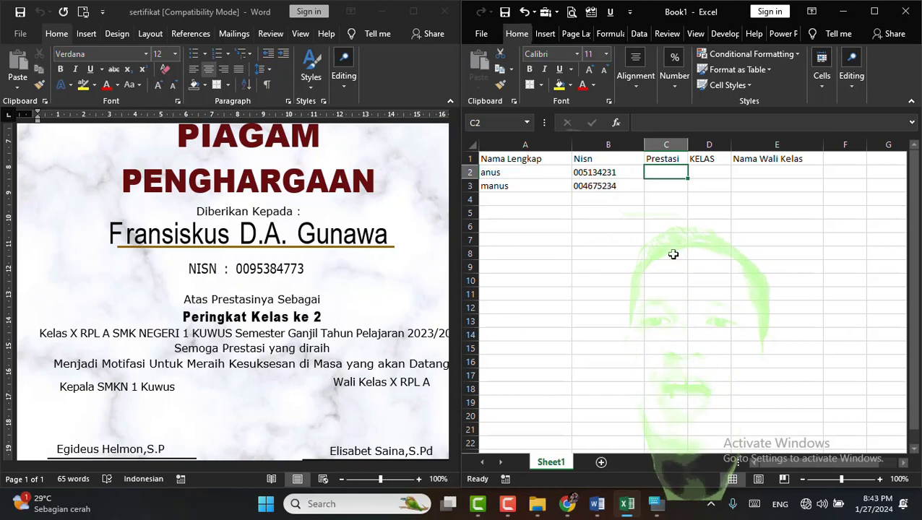
{"action": "type", "text": "P"}
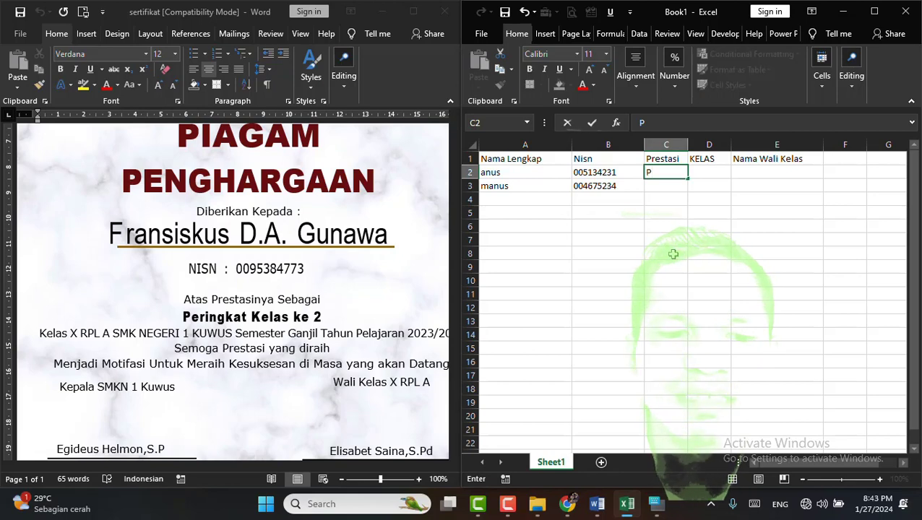
{"action": "type", "text": "eringk"}
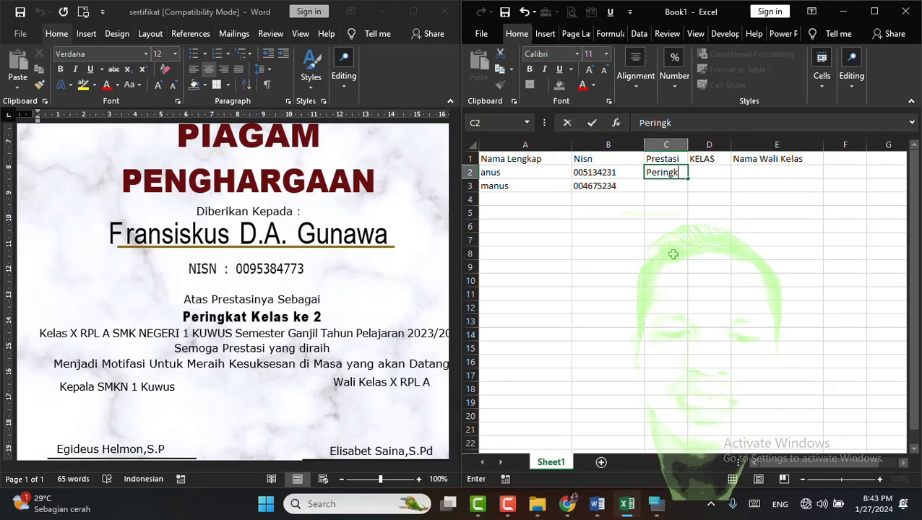
{"action": "type", "text": "at Kelas Ke 1"}
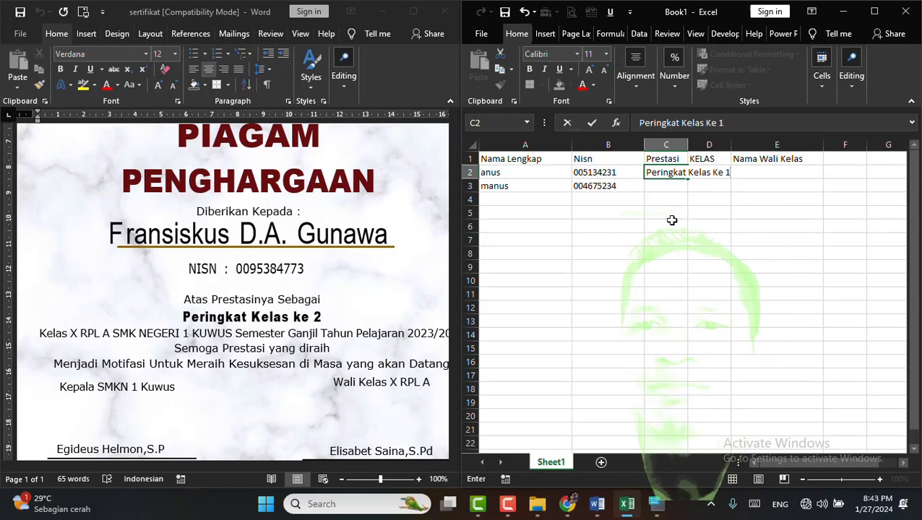
{"action": "left_click", "coordinate": [666, 145]}
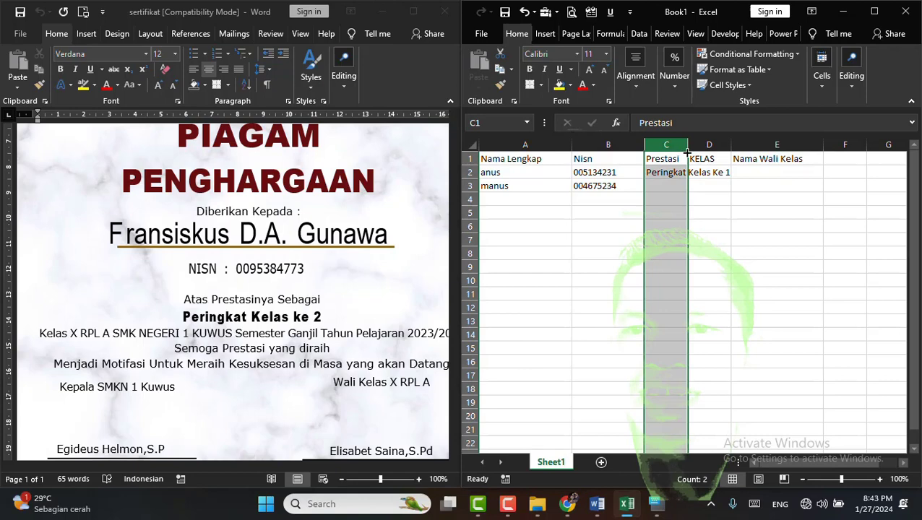
{"action": "left_click_drag", "start_coordinate": [688, 150], "coordinate": [739, 220]}
{"action": "left_click", "coordinate": [711, 173]}
{"action": "left_click", "coordinate": [708, 277]}
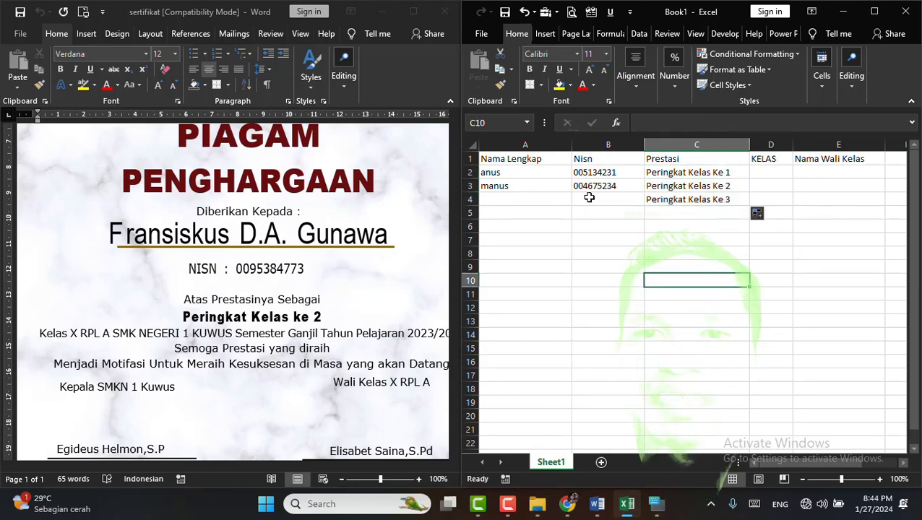
{"action": "left_click", "coordinate": [767, 172]}
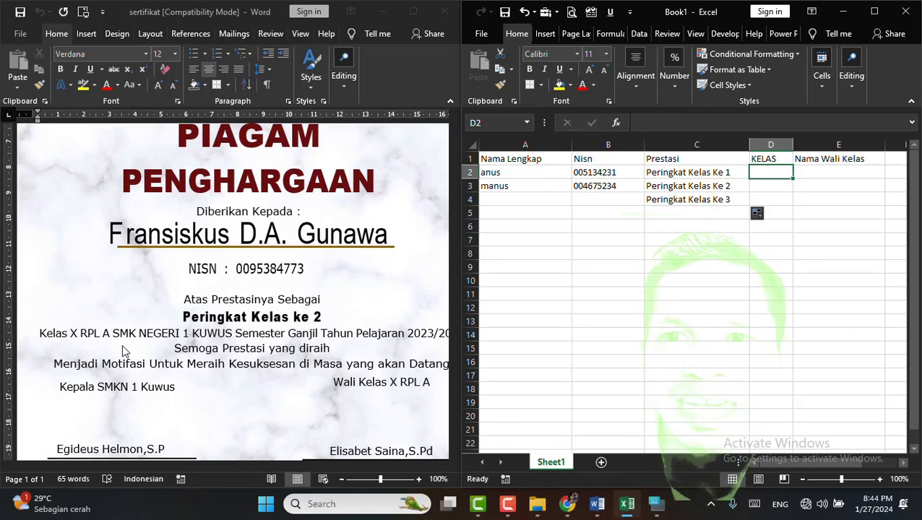
Type the class into D2 and D3, then clear both badly capitalised entries.
{"action": "type", "text": "x"}
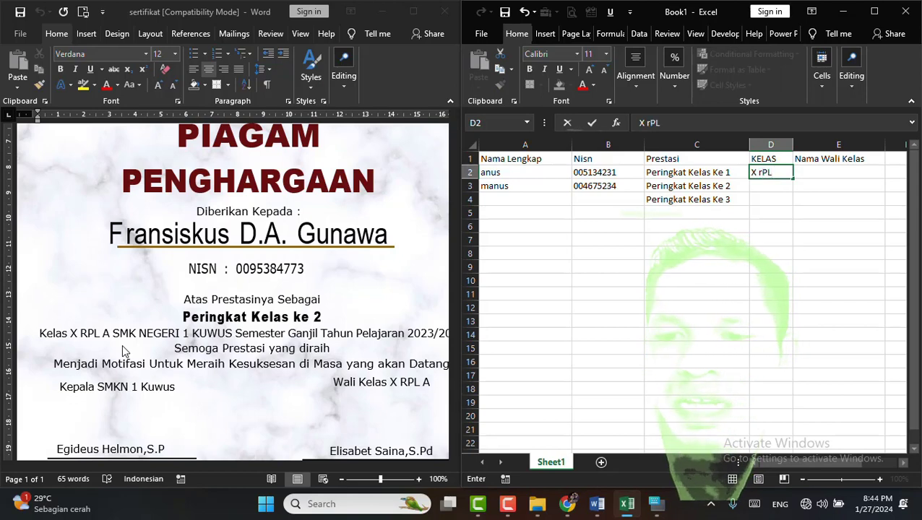
{"action": "key", "text": "BackSpace"}
{"action": "key", "text": "BackSpace"}
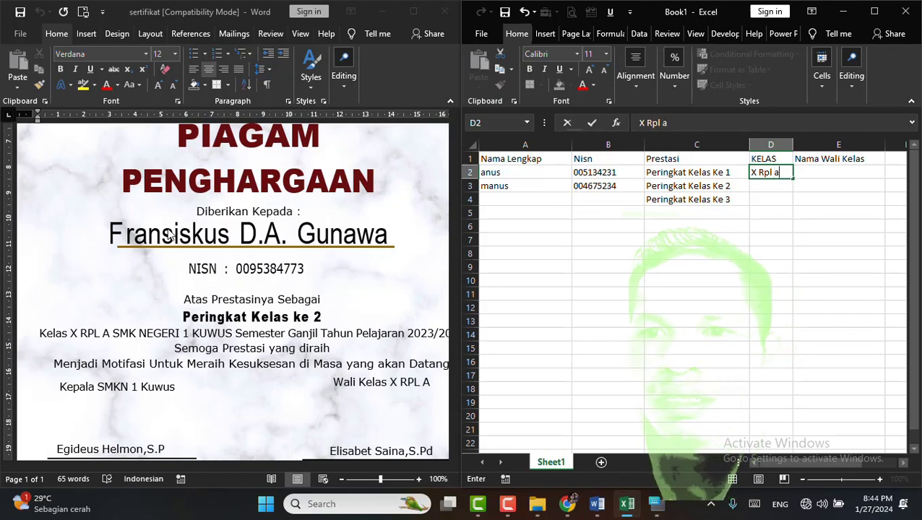
{"action": "left_click", "coordinate": [771, 188]}
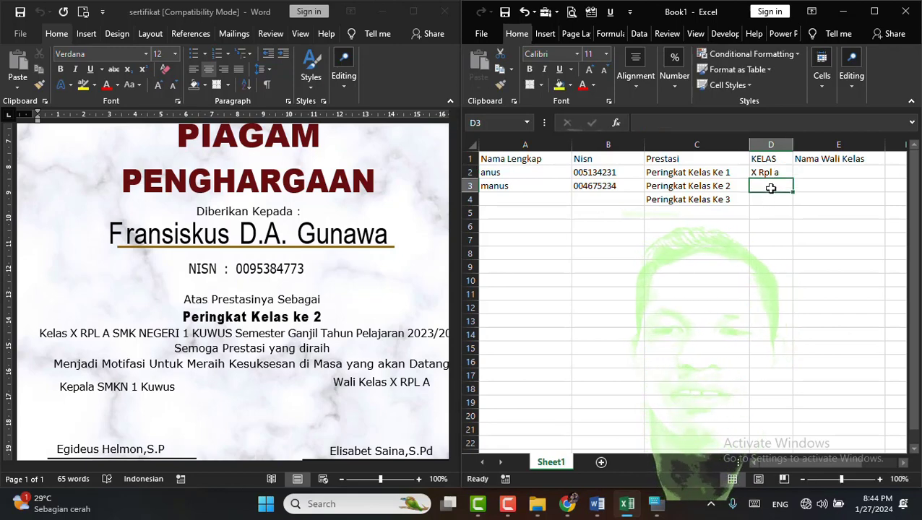
{"action": "type", "text": "X rpl"}
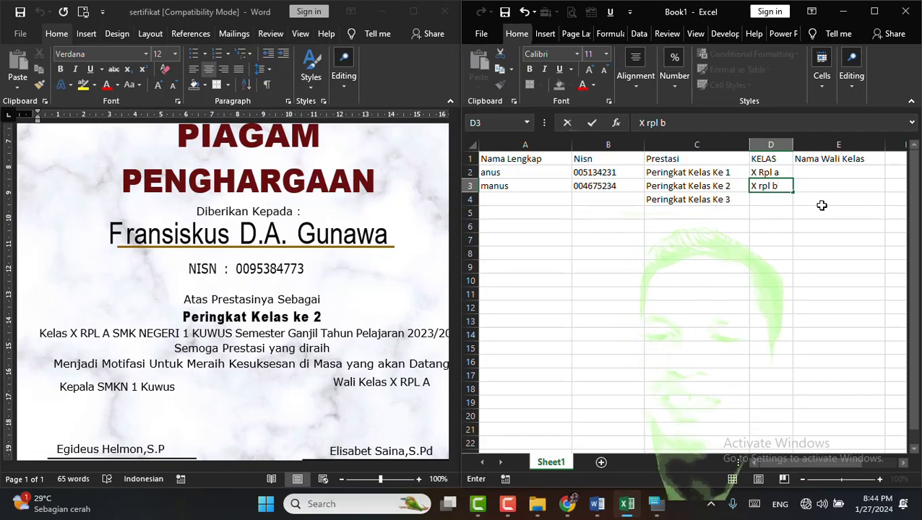
{"action": "left_click", "coordinate": [782, 171]}
{"action": "key", "text": "BackSpace"}
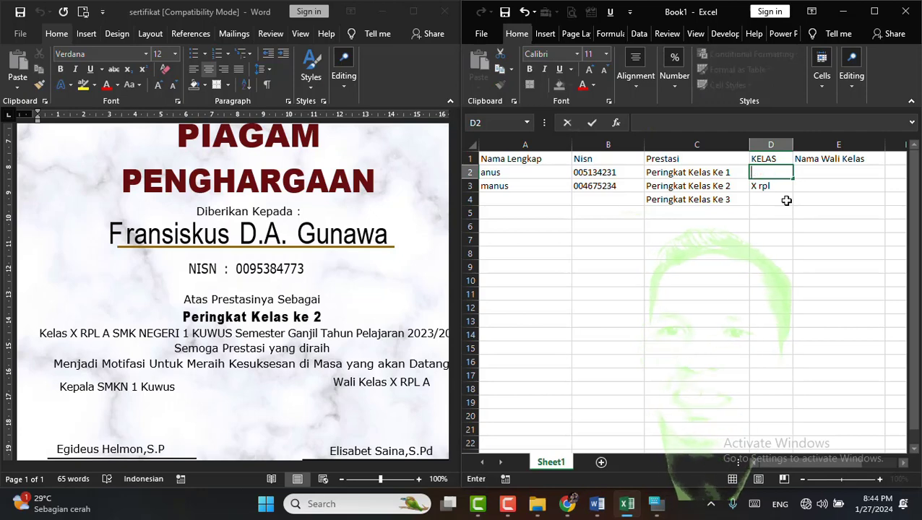
{"action": "left_click", "coordinate": [776, 189]}
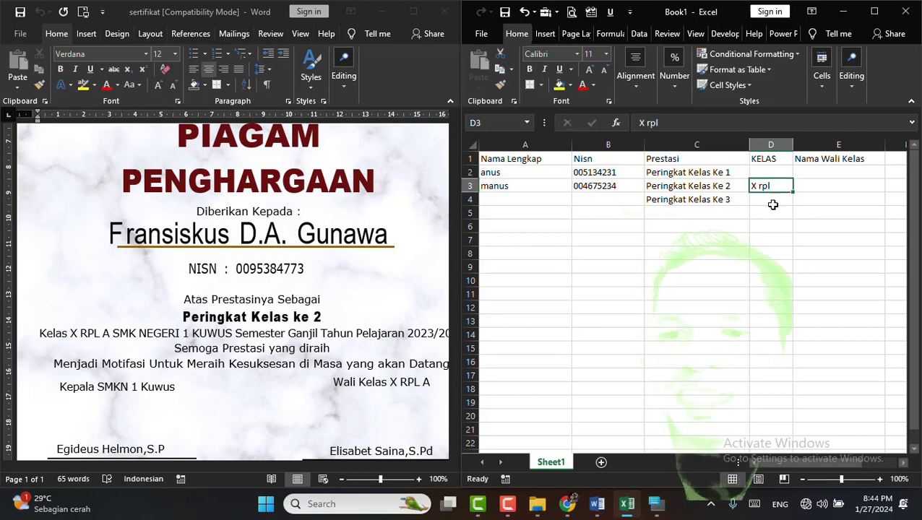
{"action": "key", "text": "BackSpace"}
{"action": "left_click", "coordinate": [773, 176]}
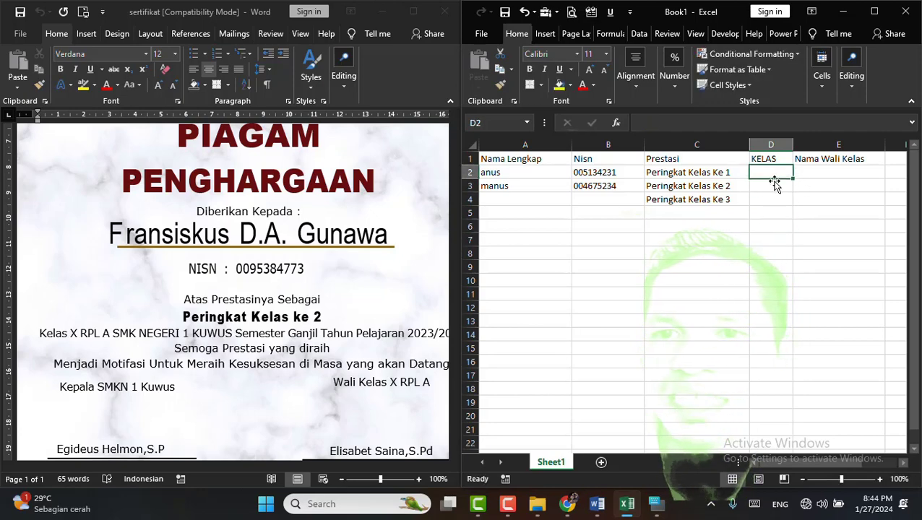
Enter X RPL A in D2 with a capital X and fill it down to D4.
{"action": "type", "text": "x RPL A"}
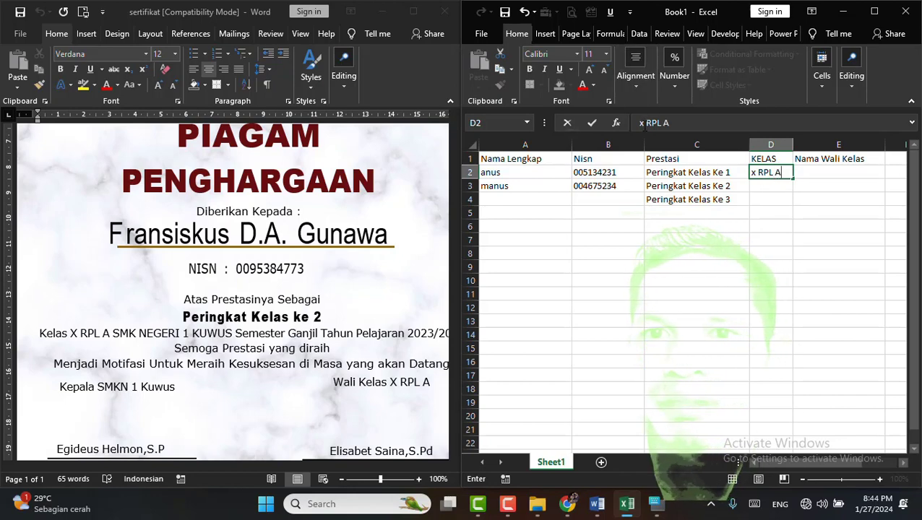
{"action": "left_click", "coordinate": [669, 127]}
{"action": "key", "text": "BackSpace"}
{"action": "type", "text": "x"}
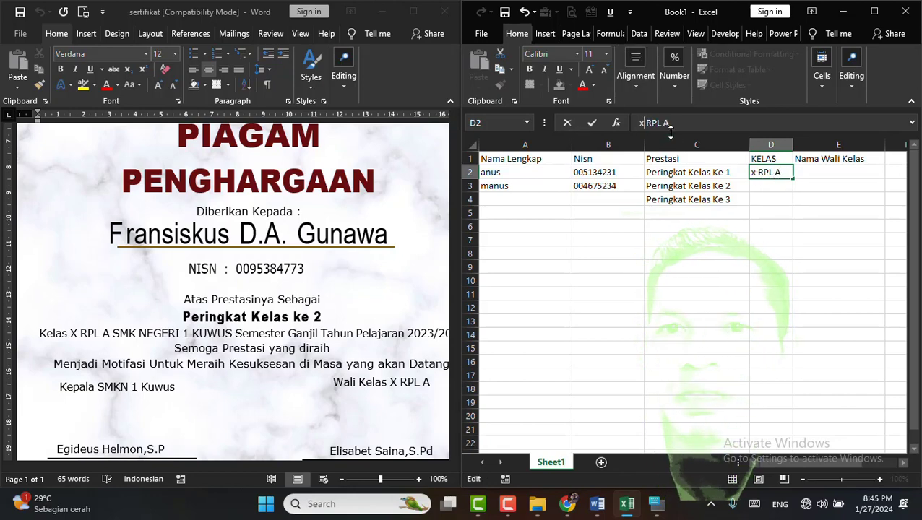
{"action": "key", "text": "BackSpace"}
{"action": "type", "text": "X"}
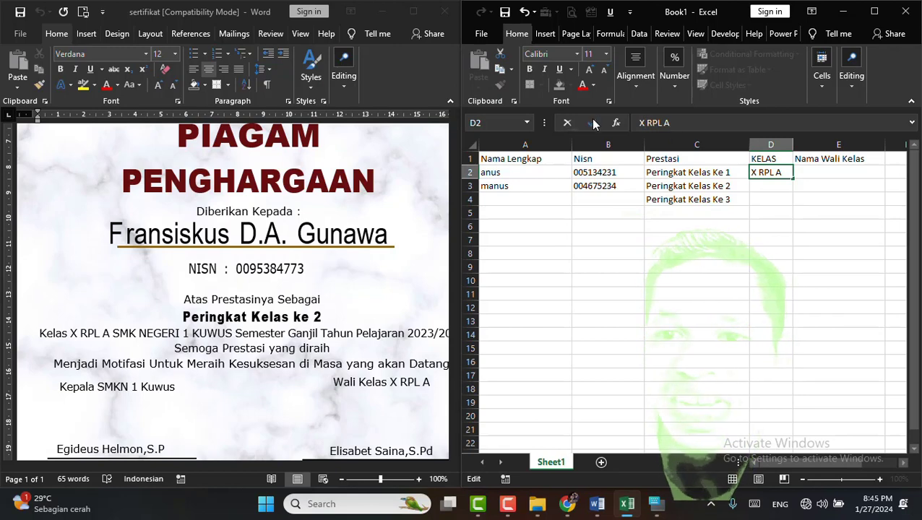
{"action": "left_click", "coordinate": [779, 203]}
{"action": "left_click", "coordinate": [786, 173]}
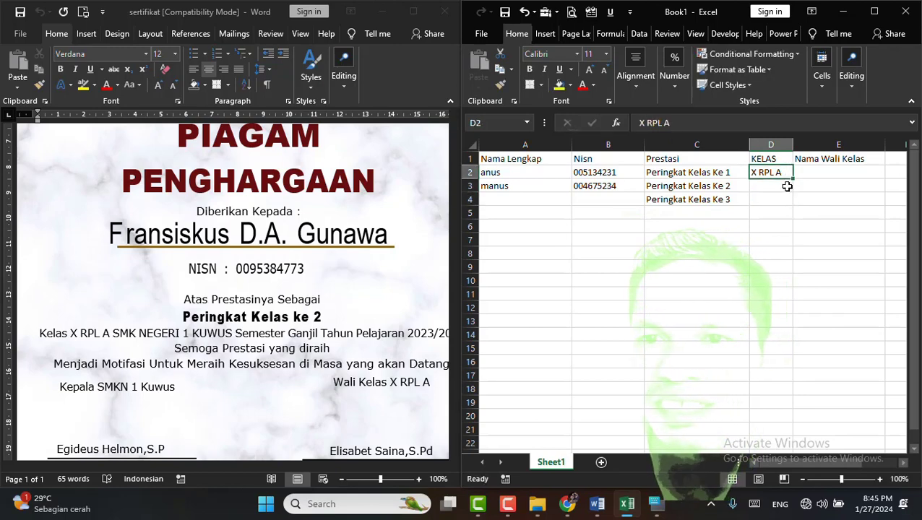
{"action": "left_click_drag", "start_coordinate": [794, 179], "coordinate": [791, 204]}
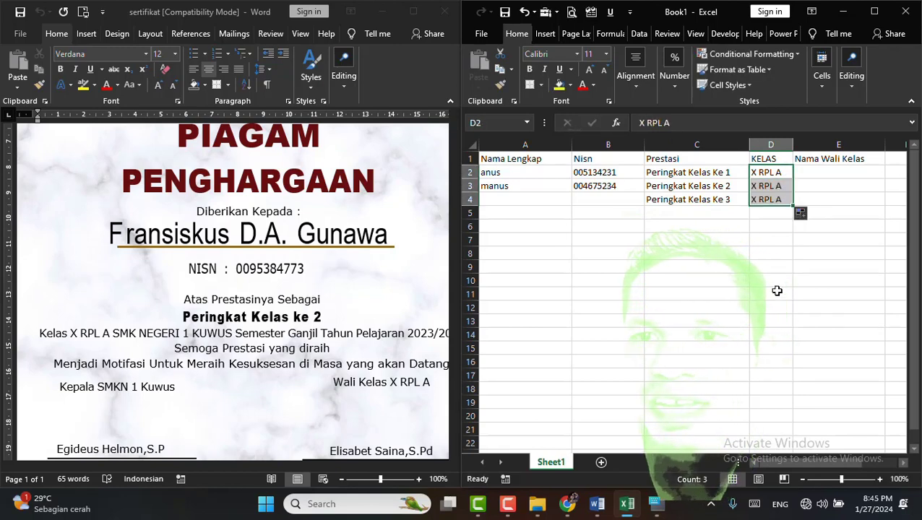
{"action": "left_click", "coordinate": [778, 290]}
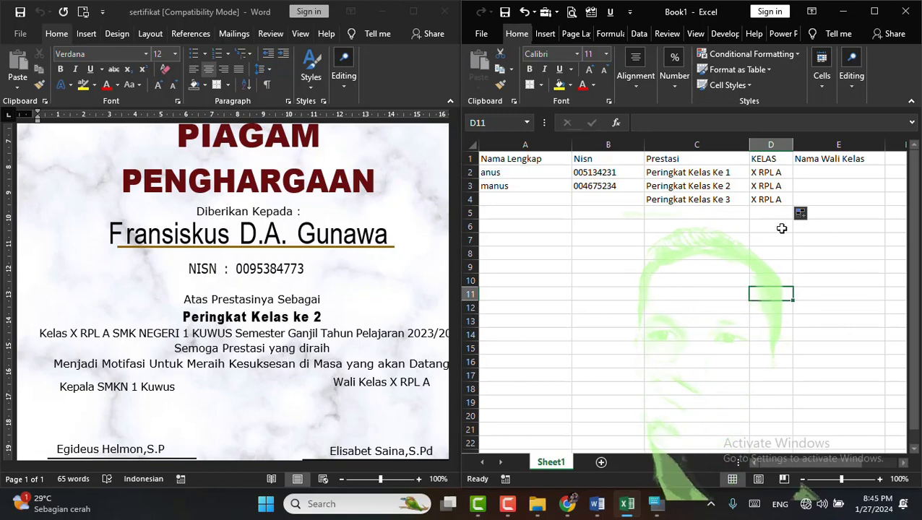
Enter the homeroom teacher's name in E2 and fill it down to E4.
{"action": "left_click", "coordinate": [823, 174]}
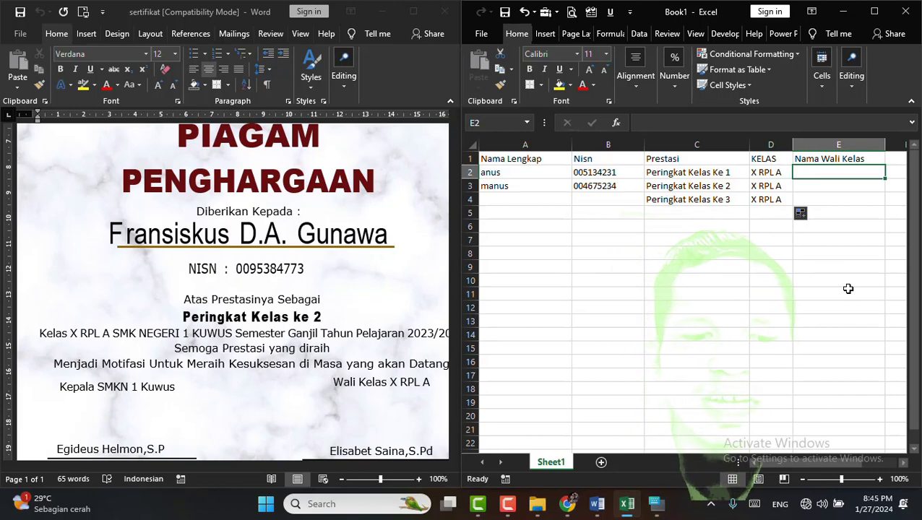
{"action": "type", "text": "S M.Pd"}
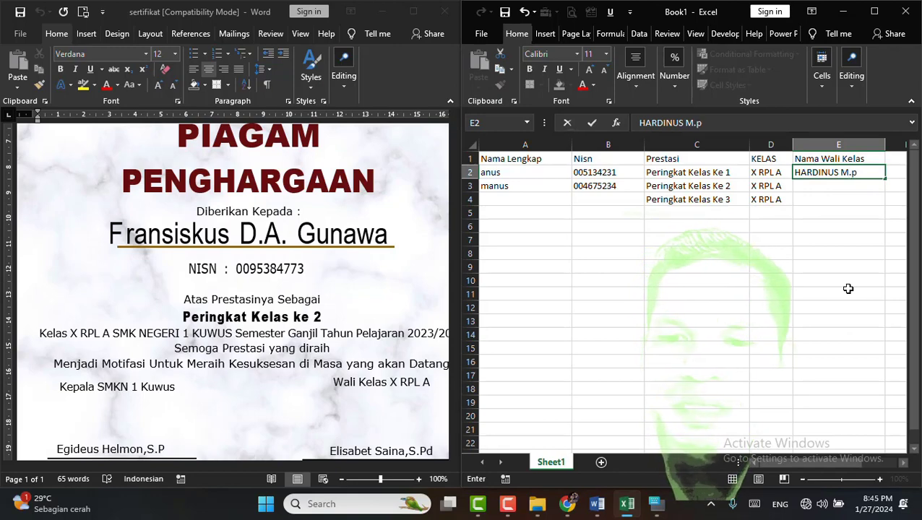
{"action": "left_click", "coordinate": [887, 254]}
{"action": "left_click", "coordinate": [854, 175]}
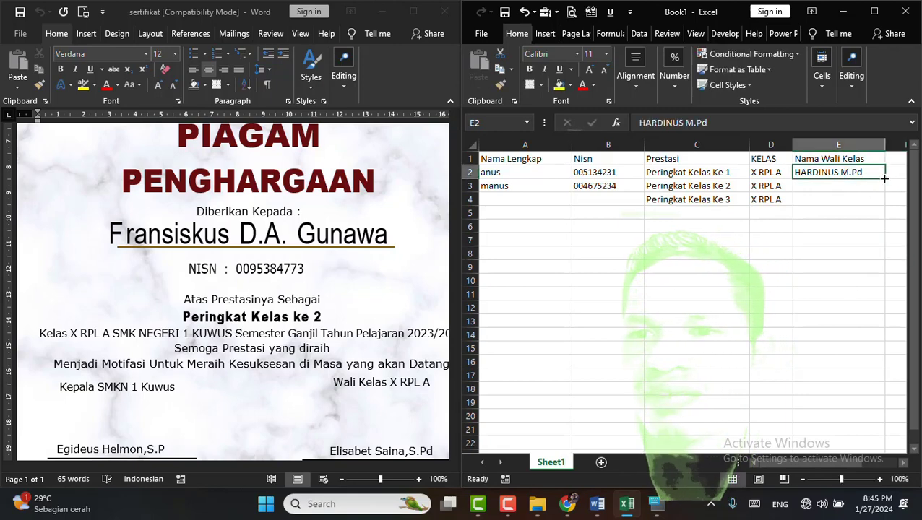
{"action": "left_click_drag", "start_coordinate": [884, 178], "coordinate": [866, 206]}
{"action": "left_click", "coordinate": [838, 269]}
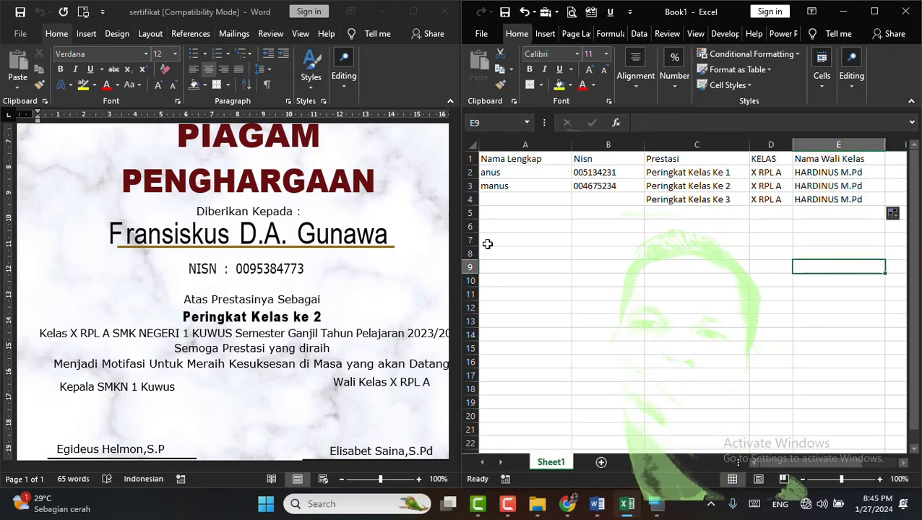
Enter the third student's name in A4 and NISN in B4, then select headers A1:E1.
{"action": "left_click", "coordinate": [504, 200]}
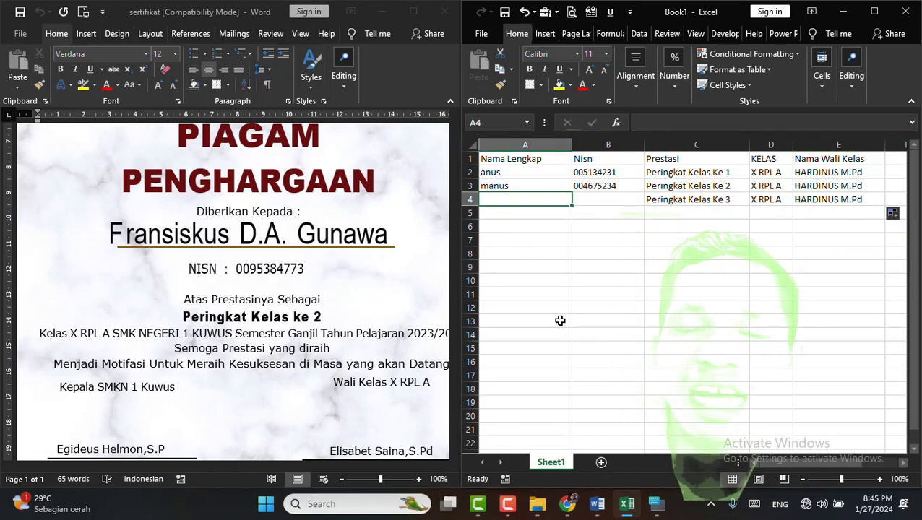
{"action": "type", "text": "andre"}
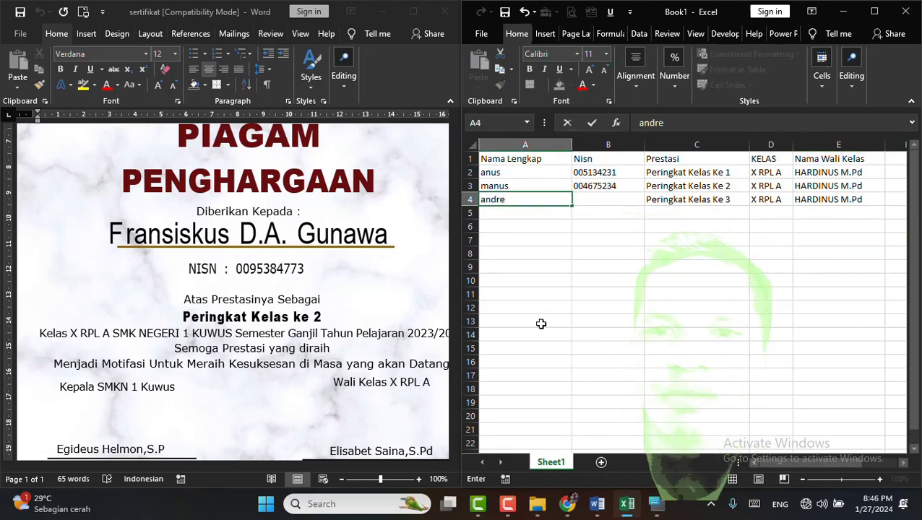
{"action": "left_click", "coordinate": [596, 265]}
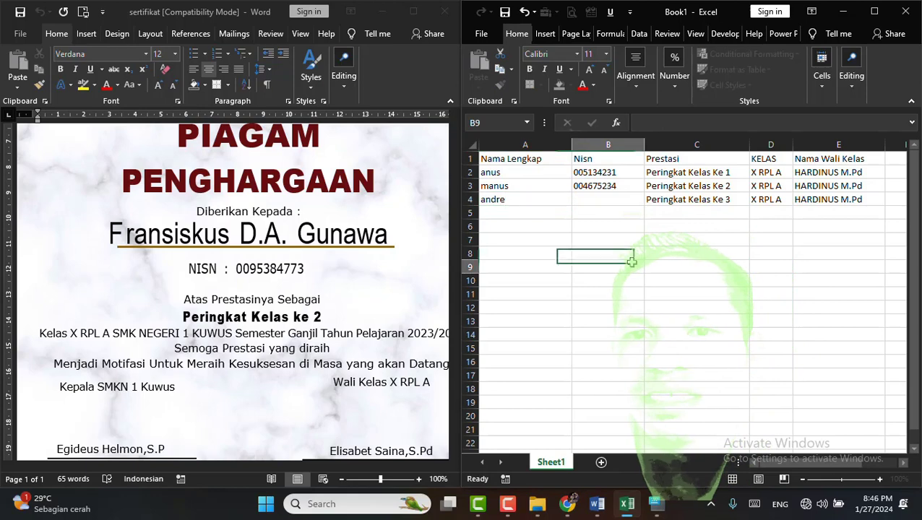
{"action": "left_click", "coordinate": [605, 199]}
{"action": "type", "text": "00"}
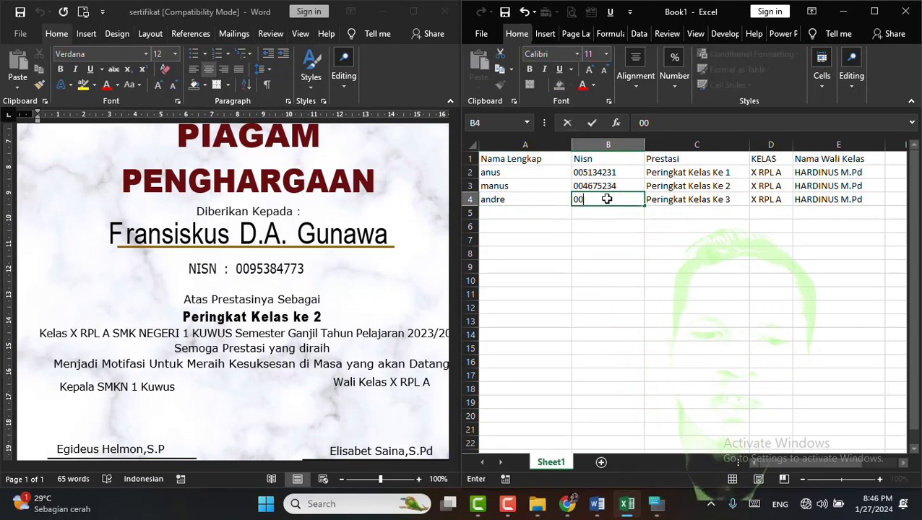
{"action": "type", "text": "6245366"}
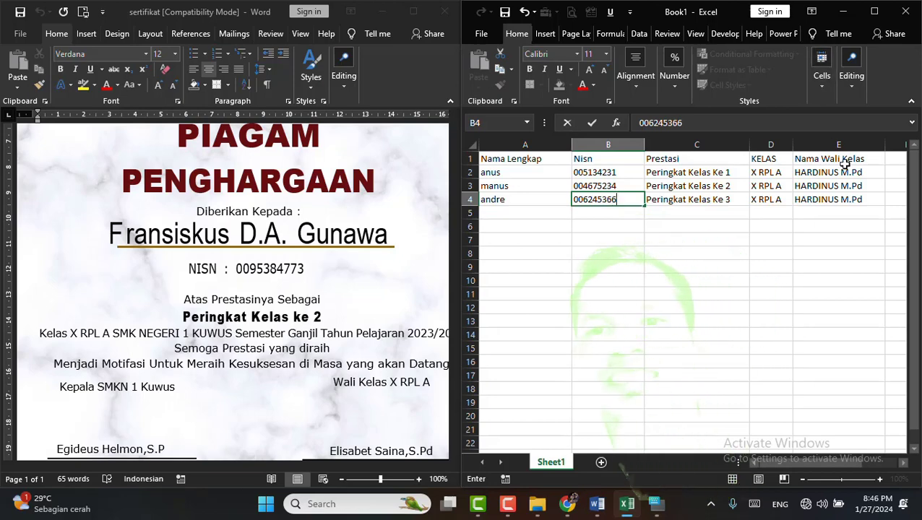
{"action": "left_click_drag", "start_coordinate": [781, 318], "coordinate": [770, 310]}
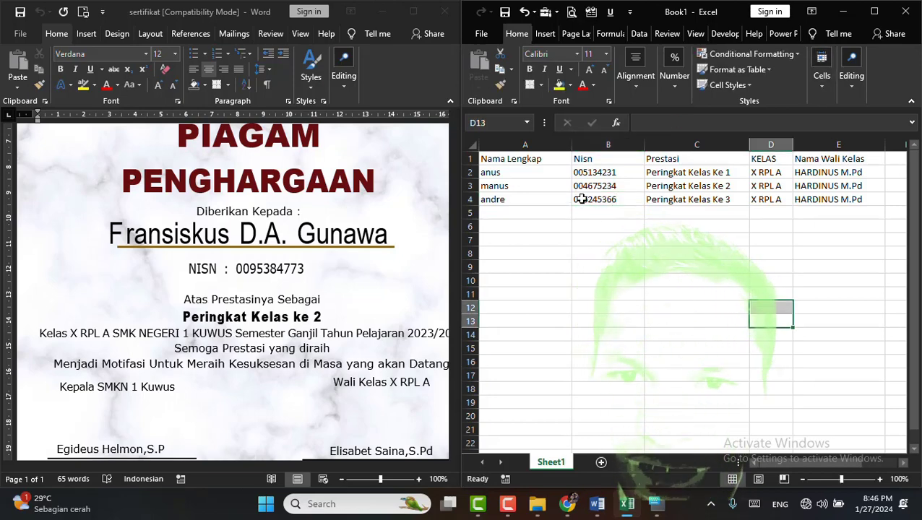
{"action": "left_click", "coordinate": [508, 157]}
{"action": "left_click_drag", "start_coordinate": [508, 157], "coordinate": [807, 156]}
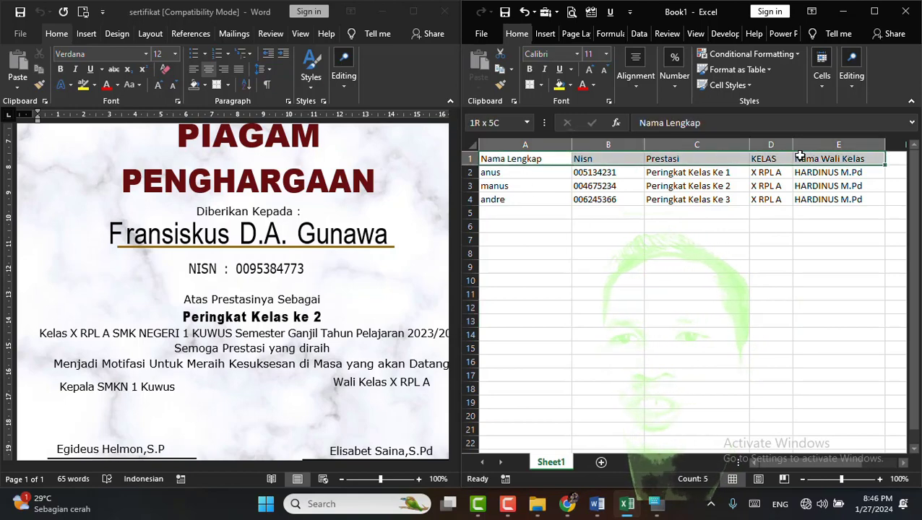
Bold the A1:E1 headings and rename Sheet1 to Data Peserta.
{"action": "left_click", "coordinate": [530, 70]}
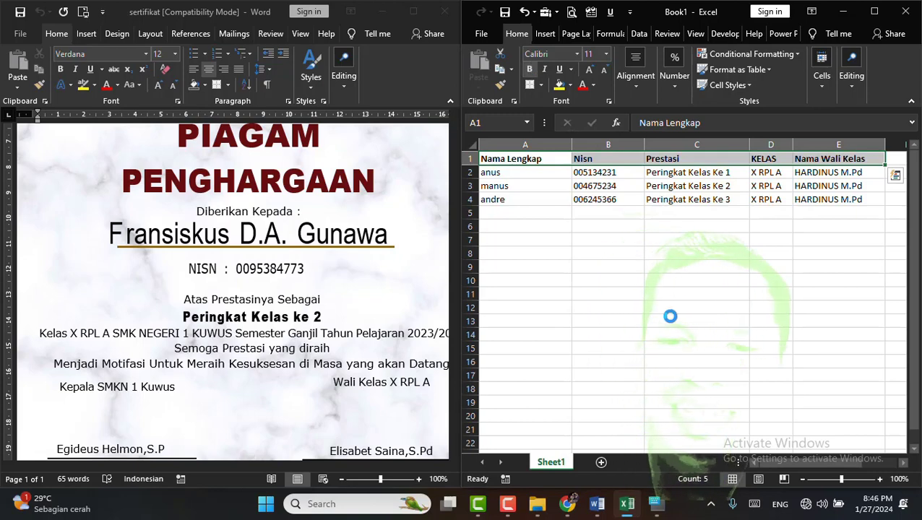
{"action": "double_click", "coordinate": [553, 465]}
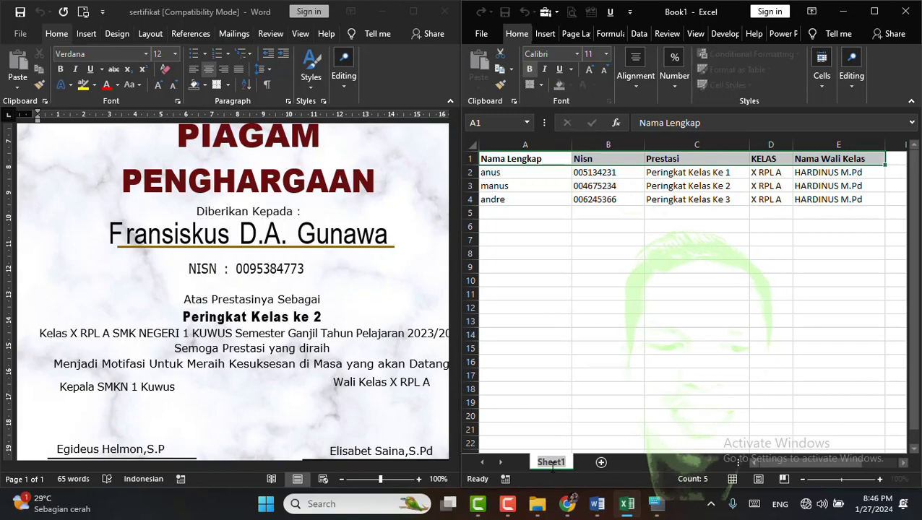
{"action": "type", "text": "data"}
{"action": "key", "text": "BackSpace"}
{"action": "key", "text": "BackSpace"}
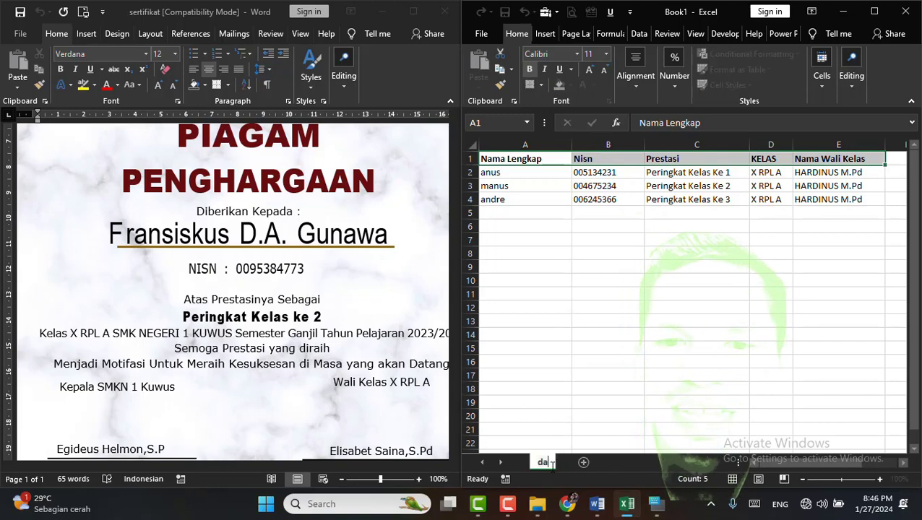
{"action": "type", "text": "Data"}
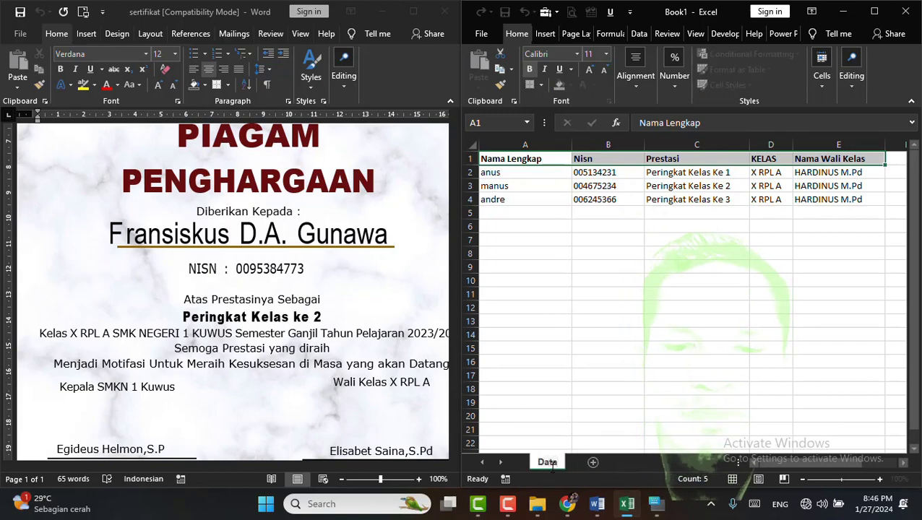
{"action": "type", "text": " Peserta"}
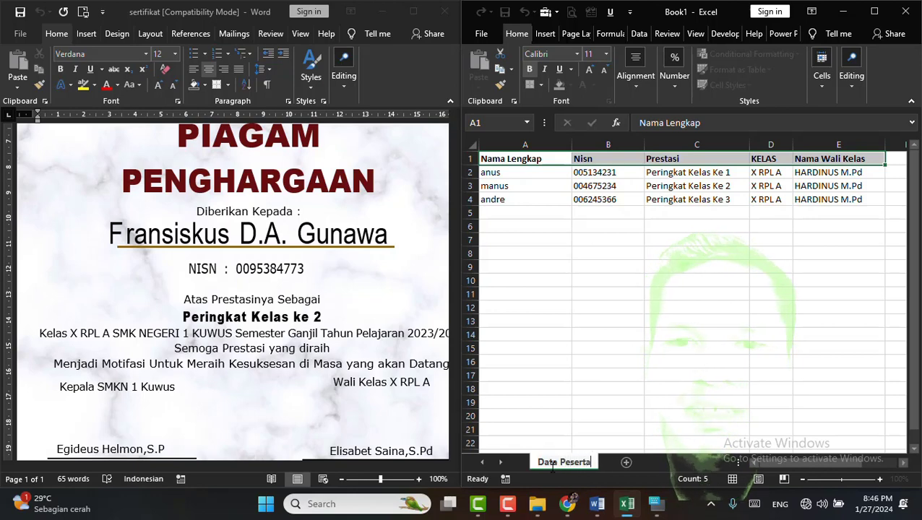
{"action": "key", "text": "Return"}
{"action": "key", "text": "Return"}
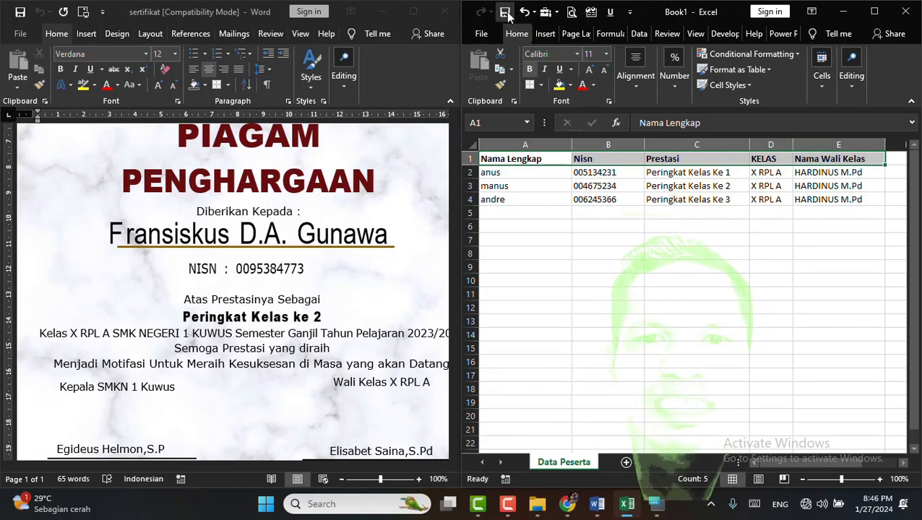
Save the workbook as Data Peserta in D:\BUAT PIAGAM and close Excel.
{"action": "left_click", "coordinate": [506, 11]}
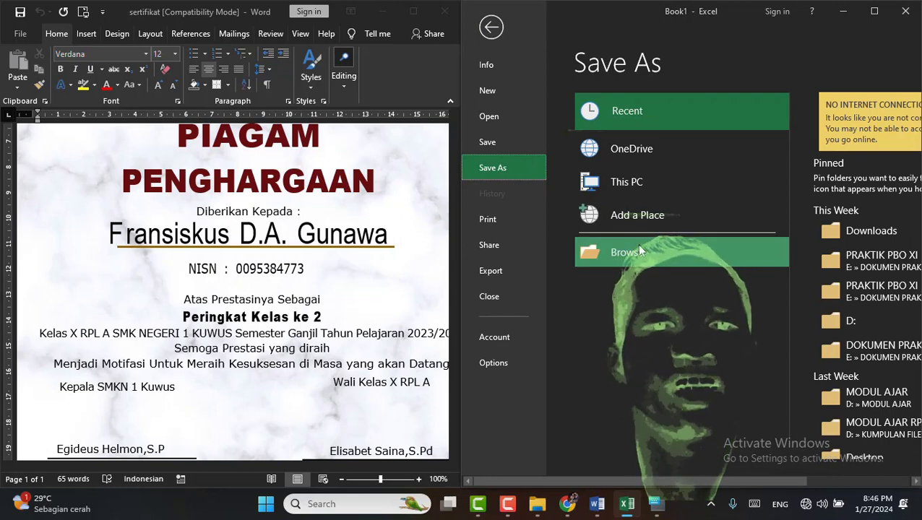
{"action": "left_click", "coordinate": [644, 252]}
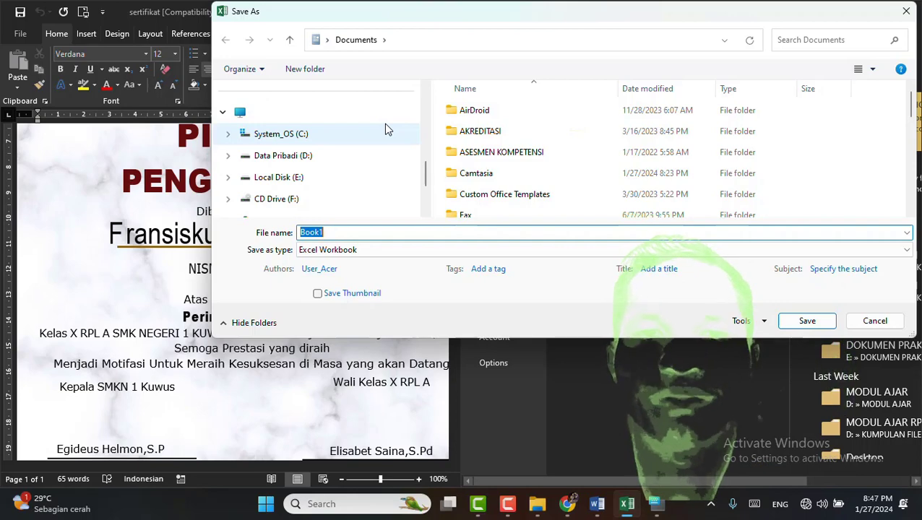
{"action": "left_click", "coordinate": [354, 159]}
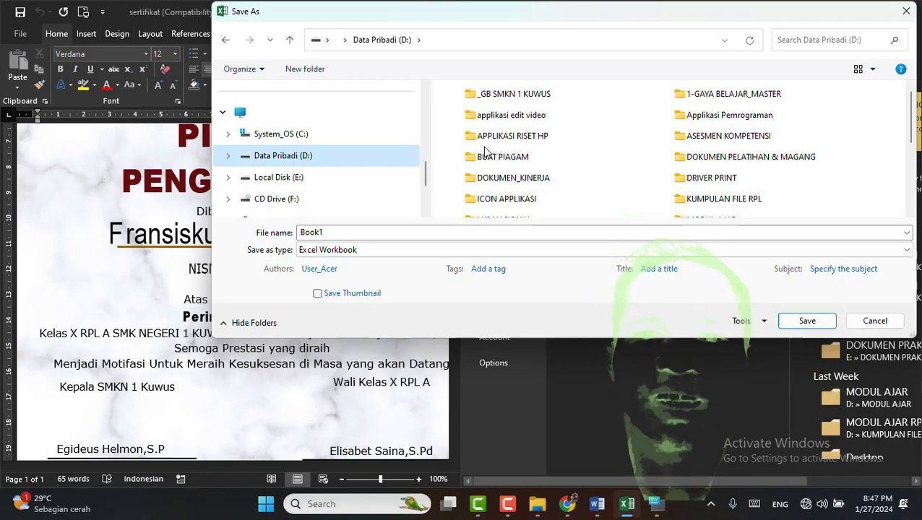
{"action": "left_click", "coordinate": [503, 163]}
{"action": "double_click", "coordinate": [503, 163]}
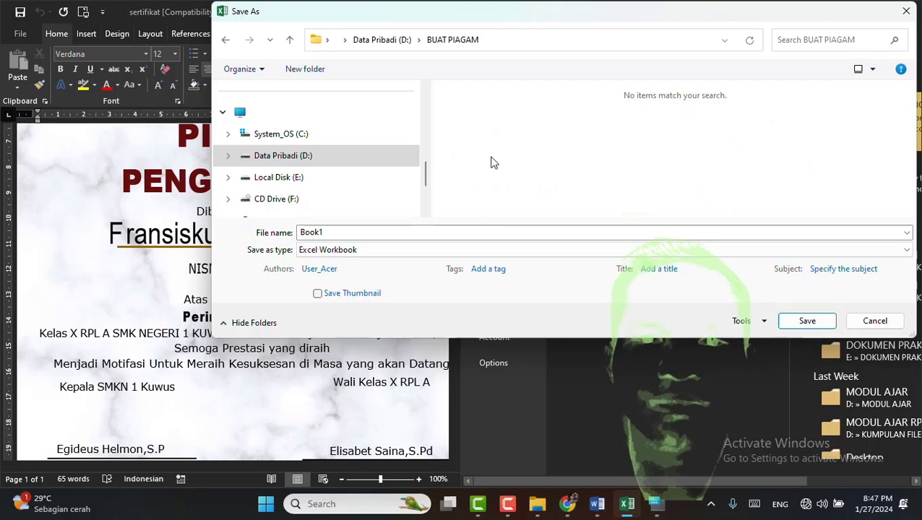
{"action": "left_click", "coordinate": [379, 231]}
{"action": "type", "text": "data"}
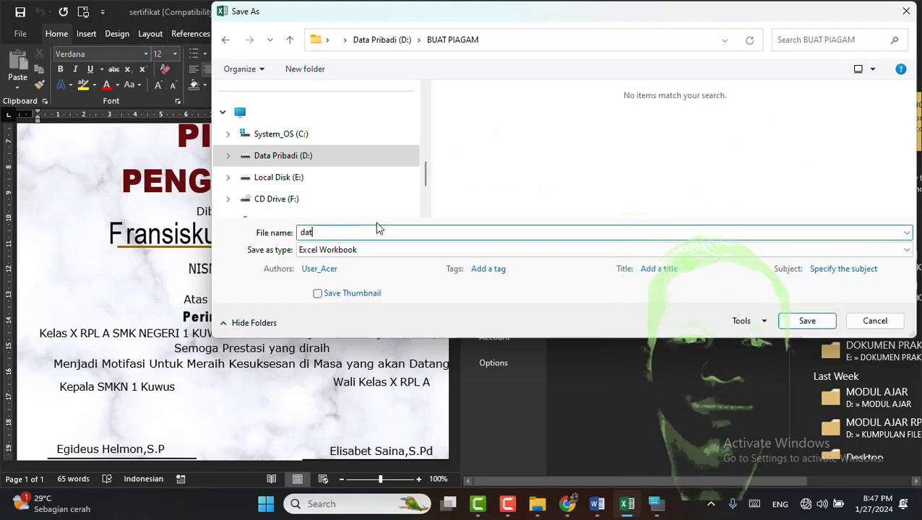
{"action": "key", "text": "BackSpace"}
{"action": "key", "text": "BackSpace"}
{"action": "key", "text": "BackSpace"}
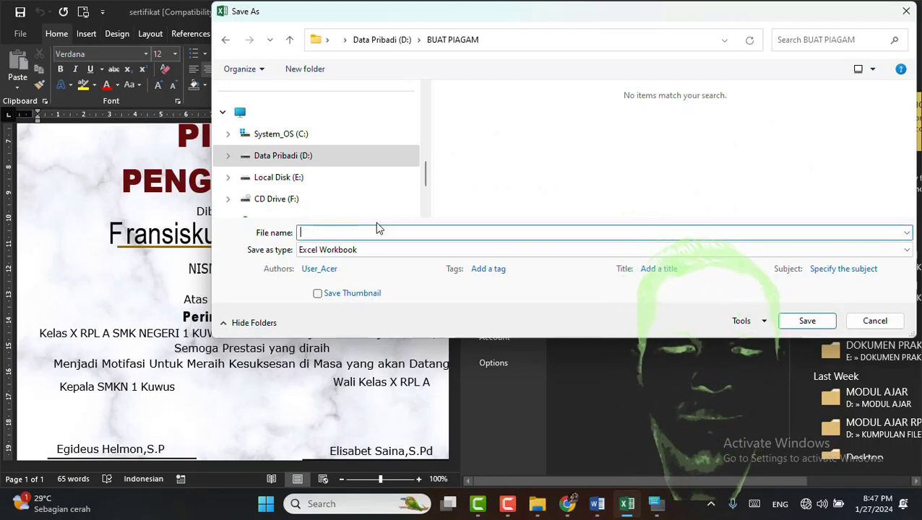
{"action": "type", "text": "Data "}
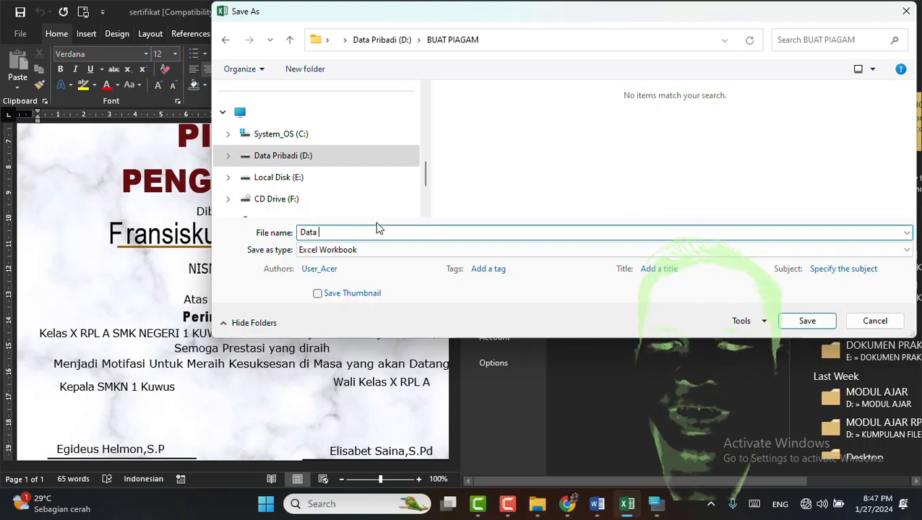
{"action": "type", "text": "Peserta"}
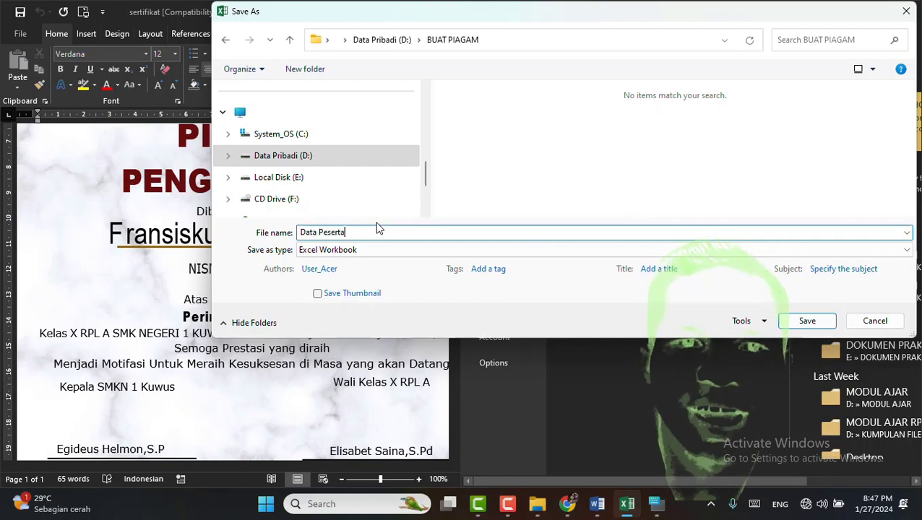
{"action": "left_click", "coordinate": [814, 326]}
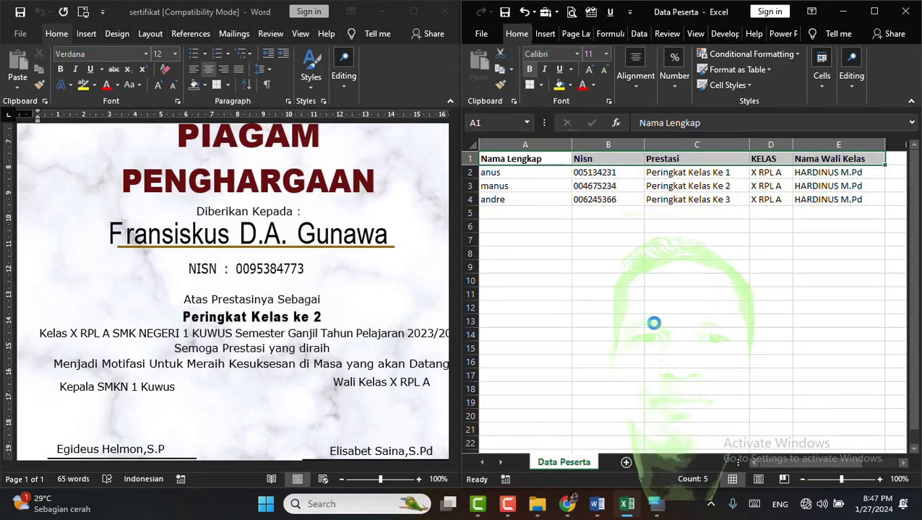
{"action": "left_click", "coordinate": [906, 12]}
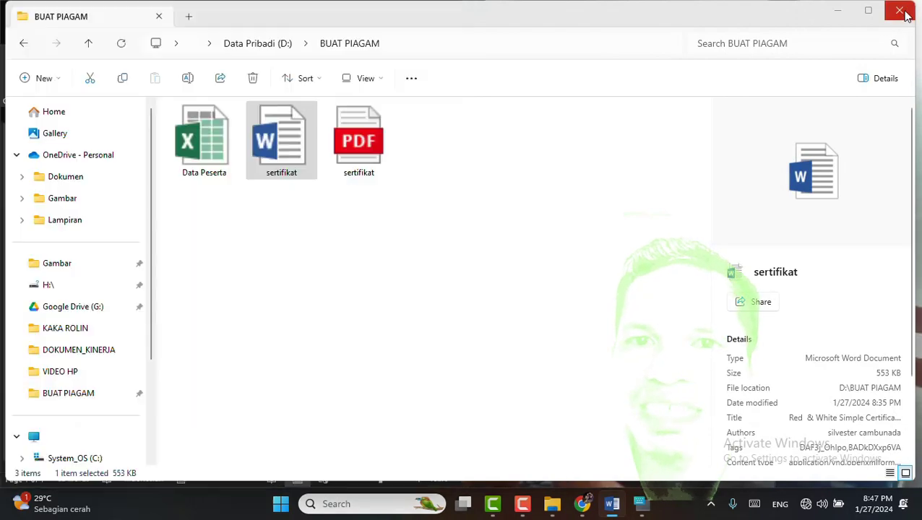
Maximise the sertifikat document, place the cursor in the name line, and show Mailings.
{"action": "left_click", "coordinate": [900, 12]}
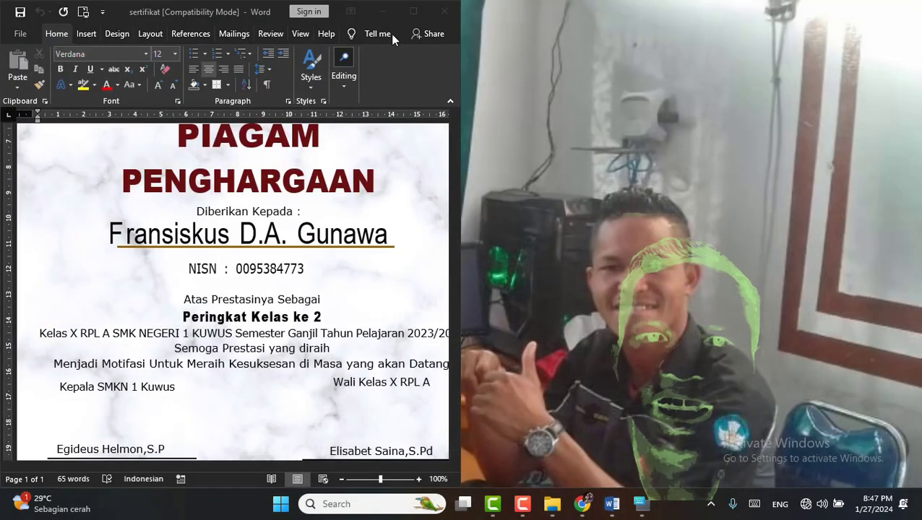
{"action": "left_click", "coordinate": [411, 12]}
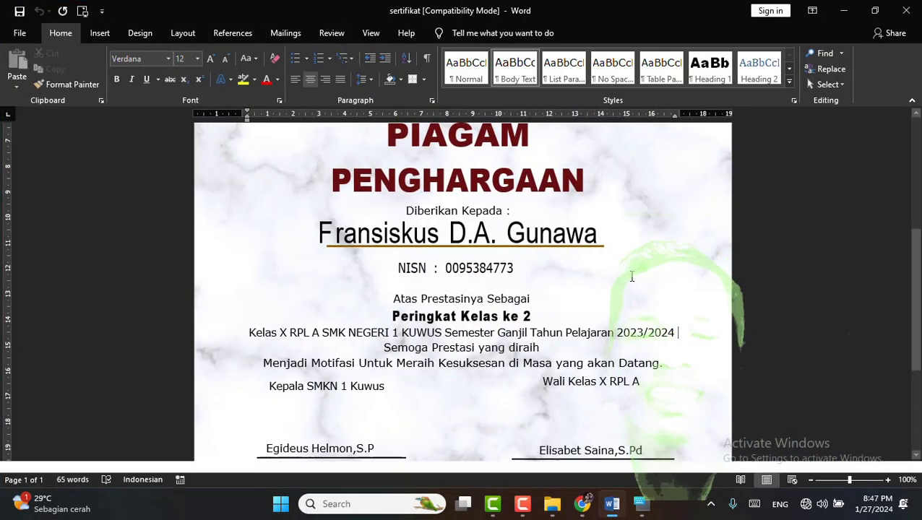
{"action": "scroll", "coordinate": [611, 238], "scroll_direction": "up", "scroll_amount": 2}
{"action": "scroll", "coordinate": [600, 232], "scroll_direction": "down", "scroll_amount": 3}
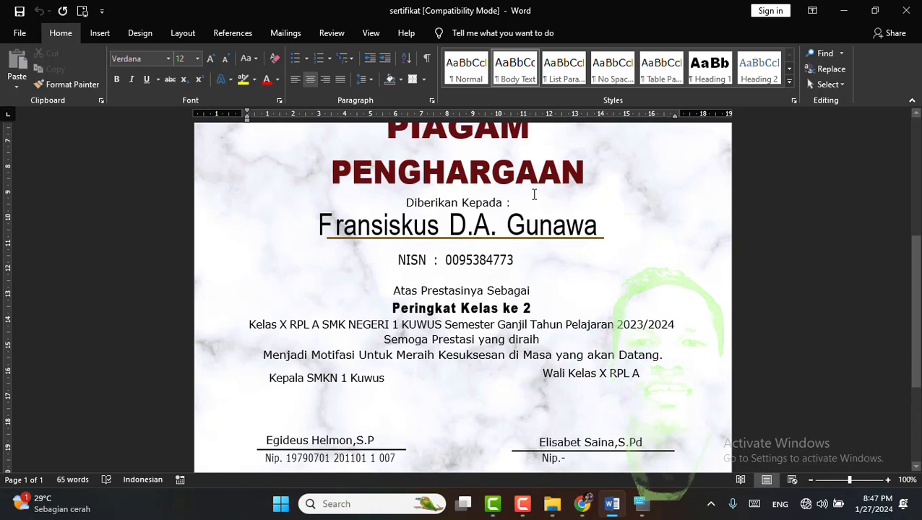
{"action": "scroll", "coordinate": [498, 217], "scroll_direction": "up", "scroll_amount": 1}
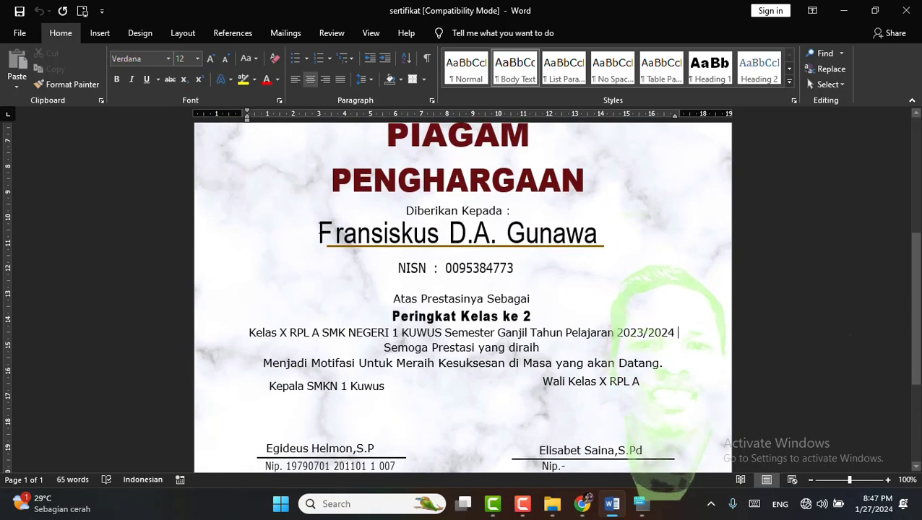
{"action": "left_click", "coordinate": [605, 236]}
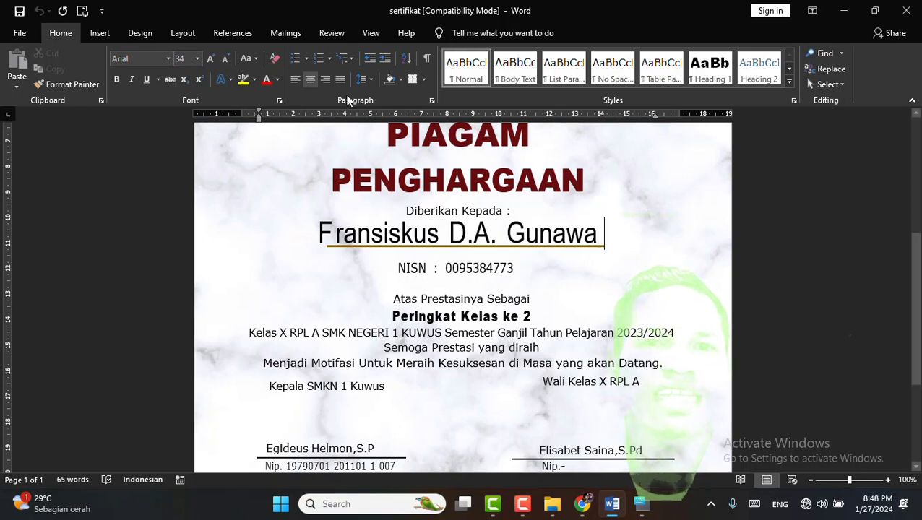
{"action": "left_click", "coordinate": [286, 33]}
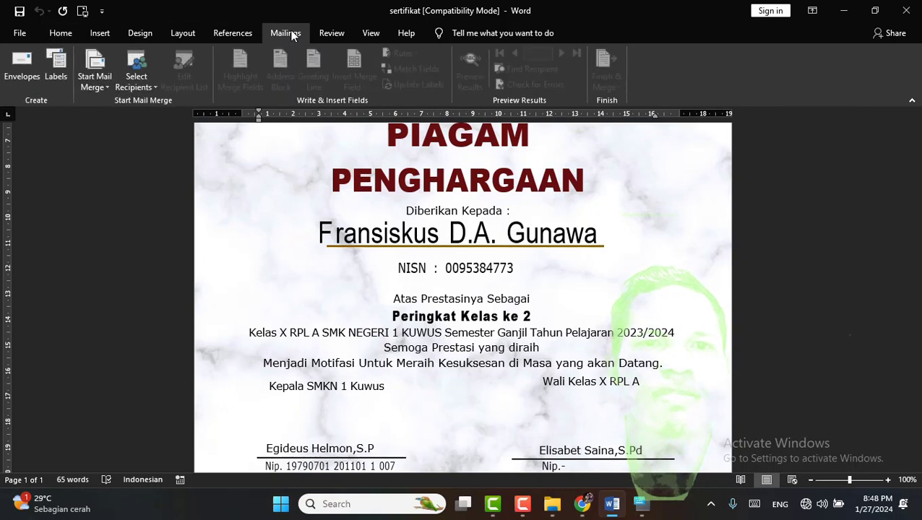
Attach the Data Peserta workbook from the BUAT PIAGAM folder as the recipient list, using the Data Peserta$ sheet.
{"action": "left_click", "coordinate": [153, 90]}
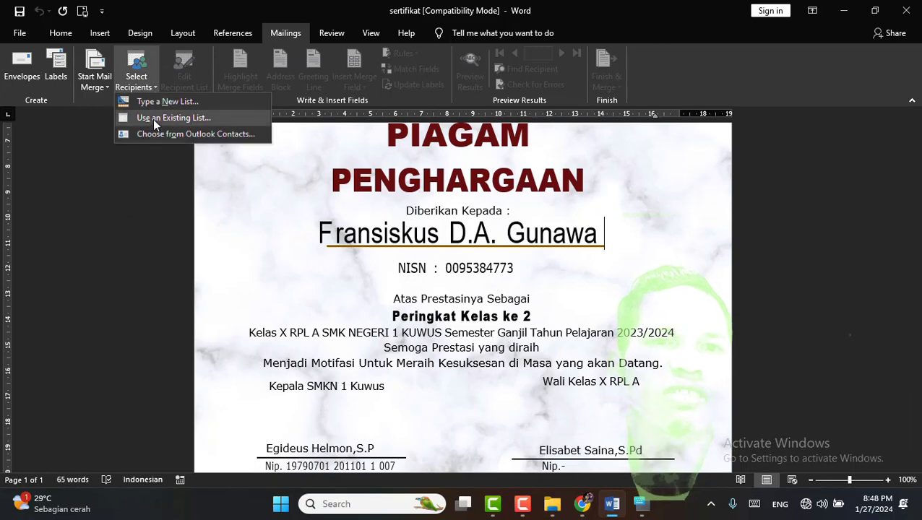
{"action": "left_click", "coordinate": [194, 117]}
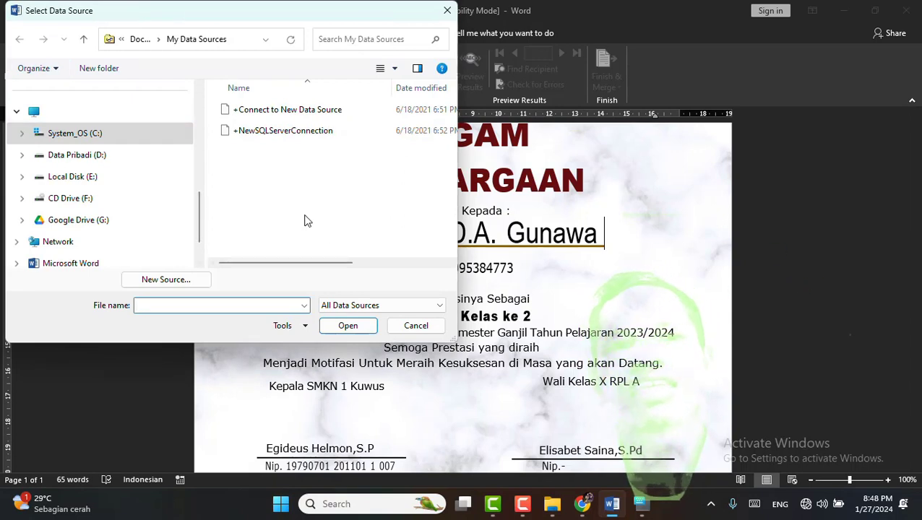
{"action": "left_click_drag", "start_coordinate": [201, 227], "coordinate": [198, 183]}
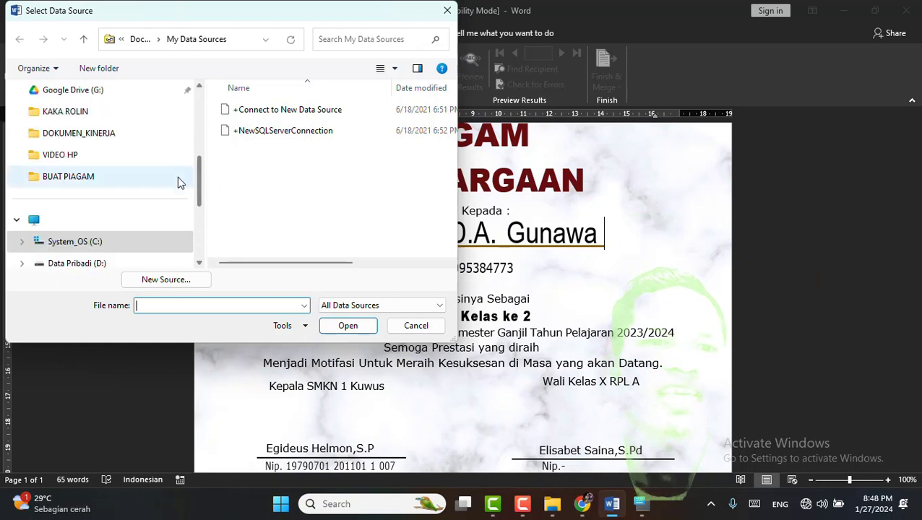
{"action": "left_click", "coordinate": [87, 177]}
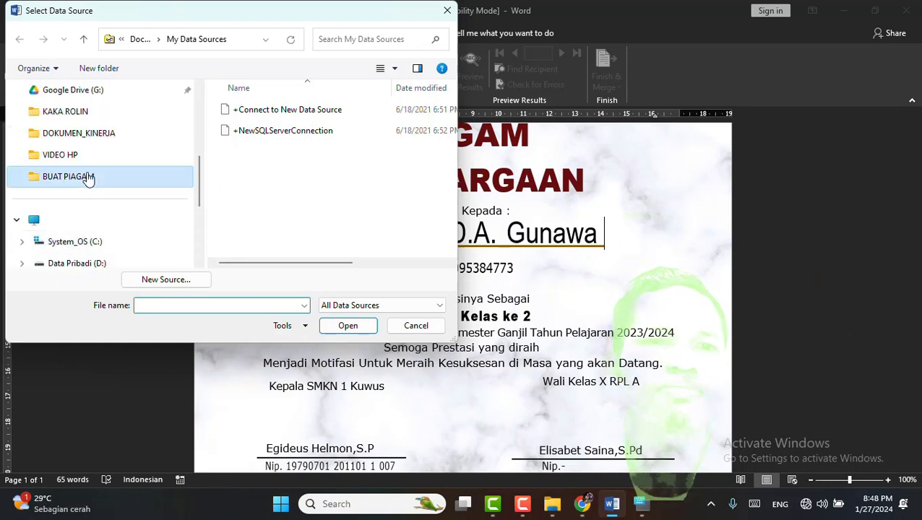
{"action": "left_click", "coordinate": [262, 130]}
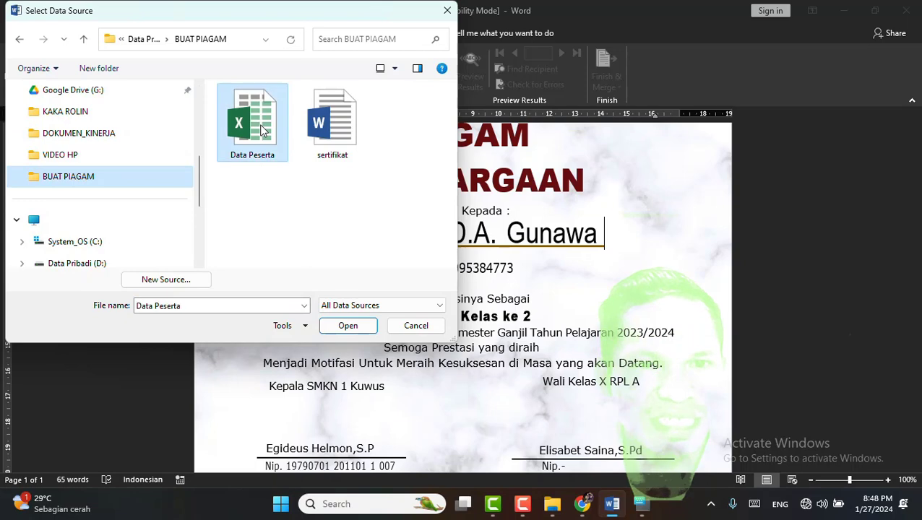
{"action": "left_click", "coordinate": [347, 326]}
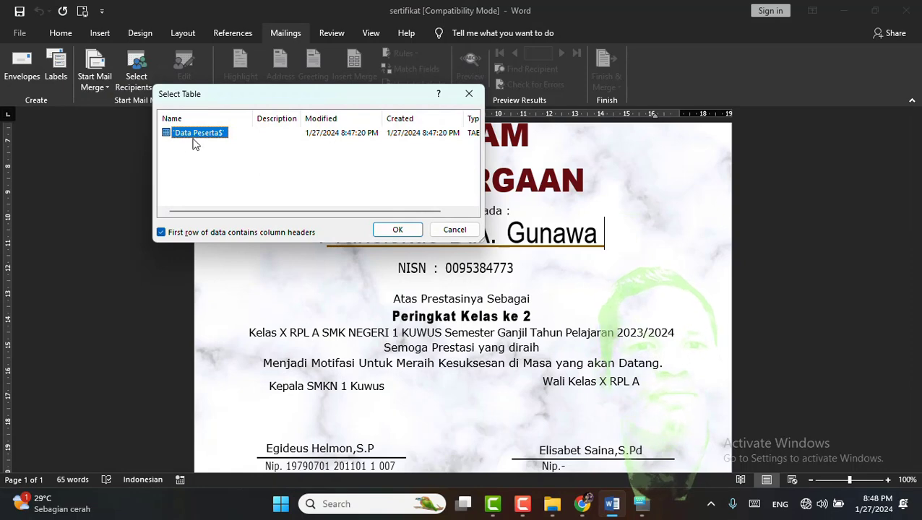
{"action": "left_click", "coordinate": [392, 229]}
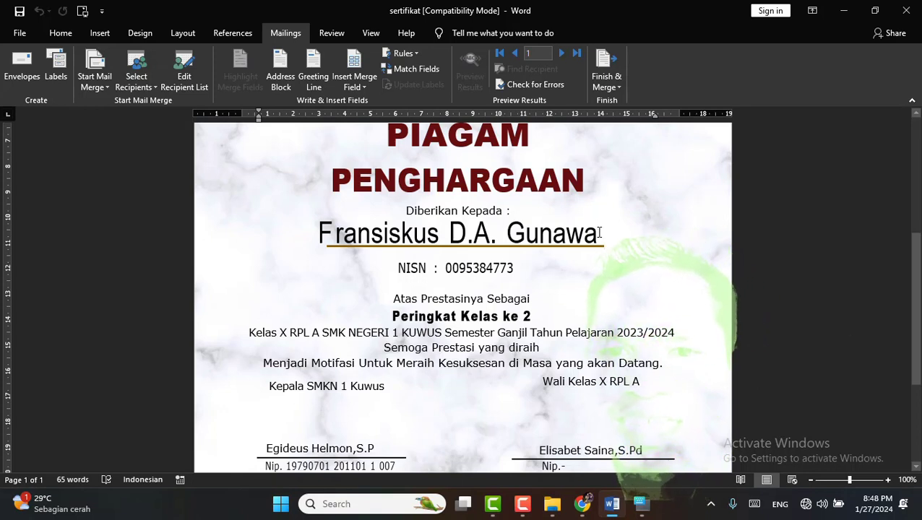
Replace the typed name with the Nama_Lengkap merge field and preview the first participant's name.
{"action": "key", "text": "BackSpace"}
{"action": "key", "text": "BackSpace"}
{"action": "key", "text": "BackSpace"}
{"action": "key", "text": "BackSpace"}
{"action": "key", "text": "BackSpace"}
{"action": "key", "text": "BackSpace"}
{"action": "key", "text": "BackSpace"}
{"action": "key", "text": "BackSpace"}
{"action": "key", "text": "BackSpace"}
{"action": "key", "text": "BackSpace"}
{"action": "key", "text": "BackSpace"}
{"action": "key", "text": "BackSpace"}
{"action": "key", "text": "BackSpace"}
{"action": "key", "text": "BackSpace"}
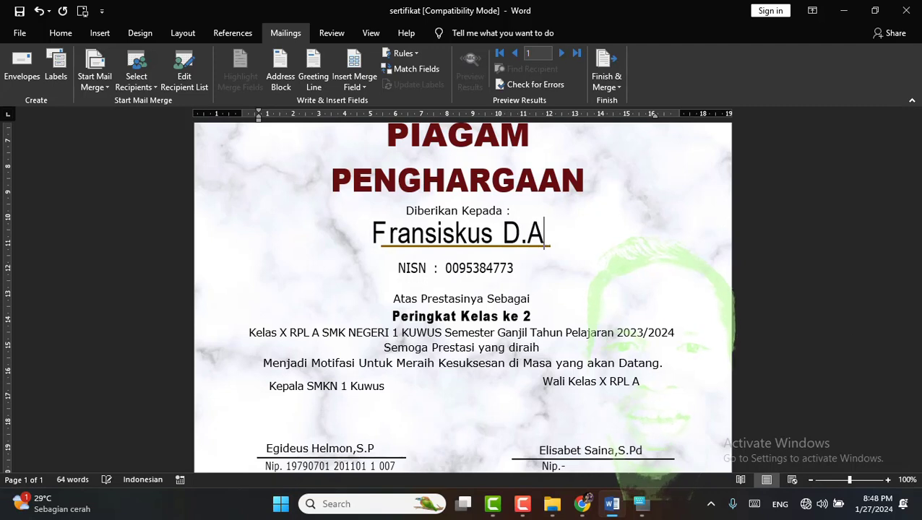
{"action": "key", "text": "BackSpace"}
{"action": "key", "text": "BackSpace"}
{"action": "key", "text": "BackSpace"}
{"action": "key", "text": "BackSpace"}
{"action": "key", "text": "BackSpace"}
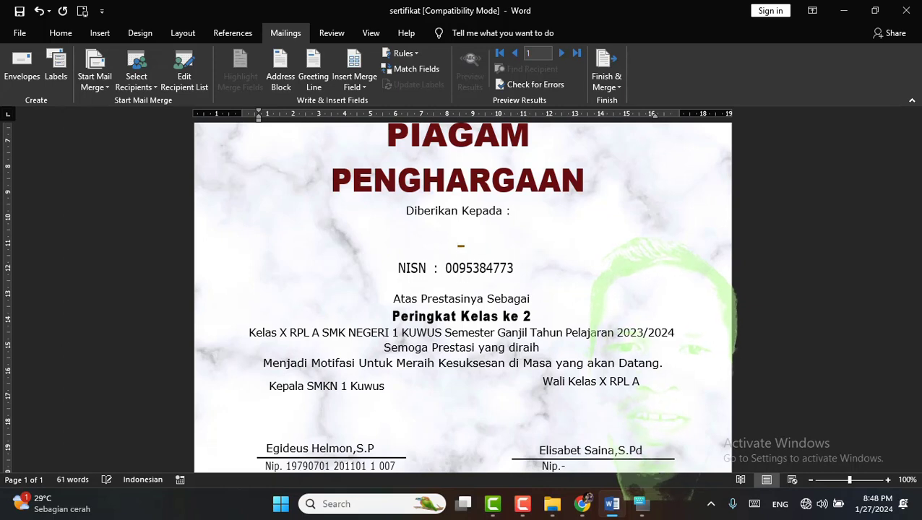
{"action": "left_click", "coordinate": [458, 235]}
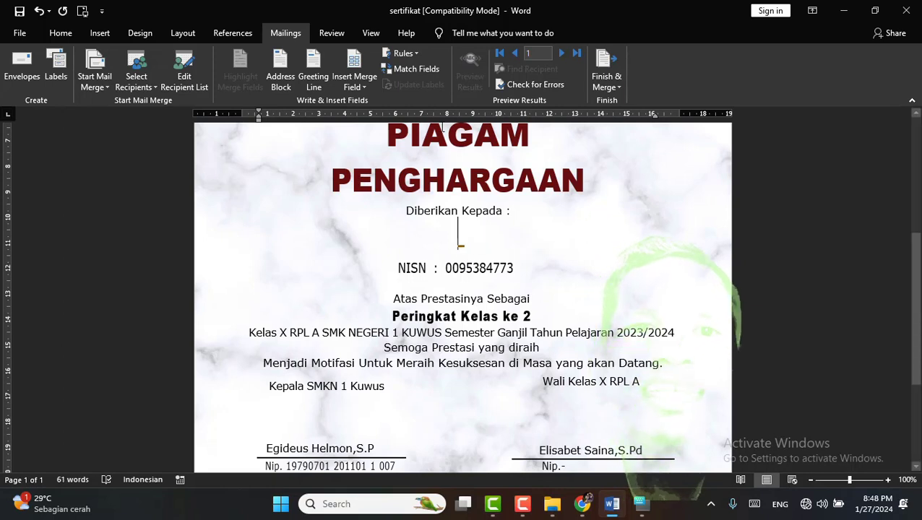
{"action": "left_click", "coordinate": [362, 89]}
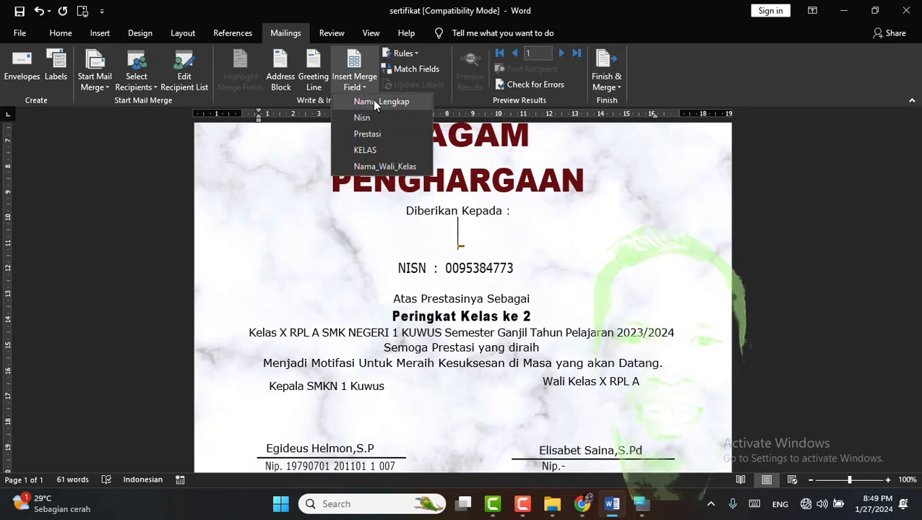
{"action": "left_click", "coordinate": [373, 102]}
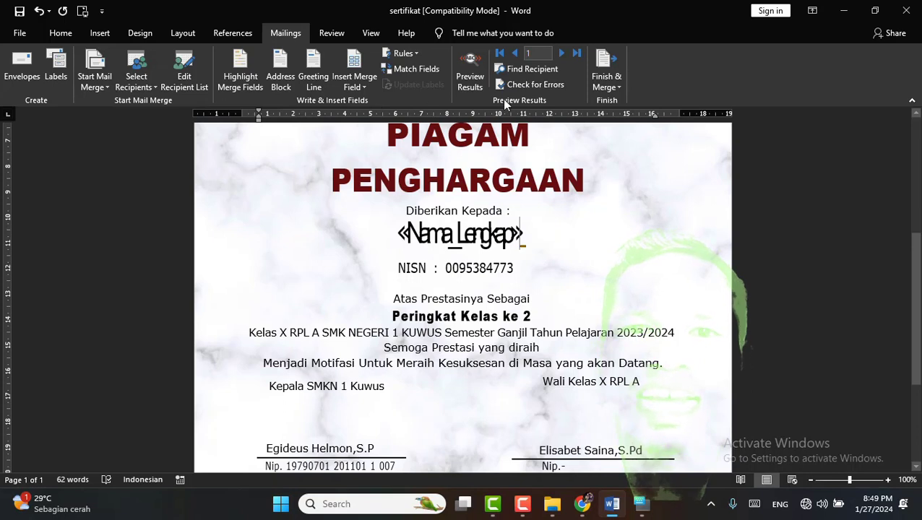
{"action": "left_click", "coordinate": [470, 77]}
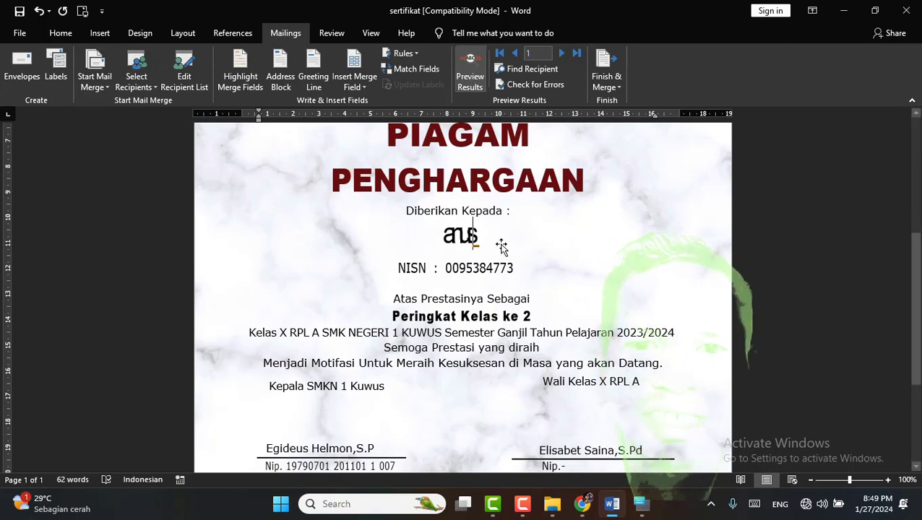
{"action": "key", "text": "ctrl+z"}
{"action": "key", "text": "ctrl+z"}
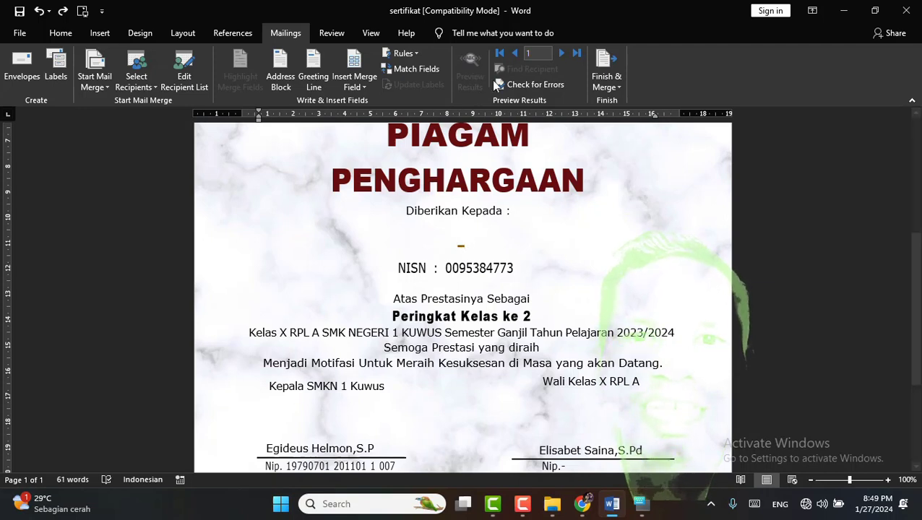
{"action": "left_click", "coordinate": [367, 88]}
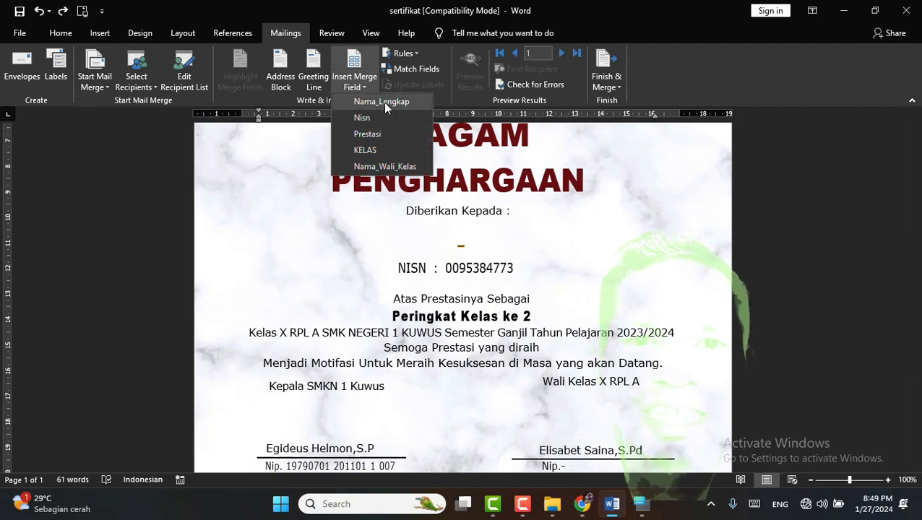
{"action": "left_click", "coordinate": [383, 102]}
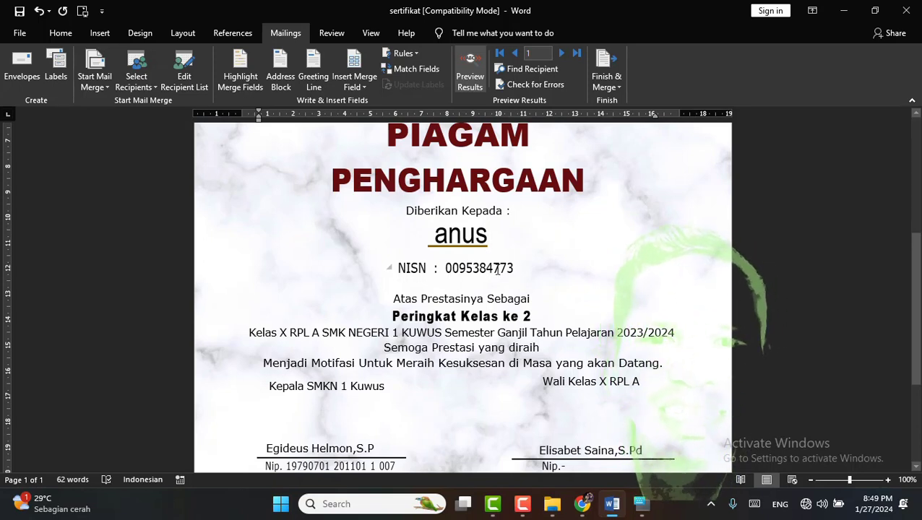
Delete the typed NISN digits and insert the Nisn merge field after 'NISN :'.
{"action": "left_click", "coordinate": [516, 268]}
{"action": "key", "text": "BackSpace"}
{"action": "key", "text": "BackSpace"}
{"action": "key", "text": "BackSpace"}
{"action": "key", "text": "BackSpace"}
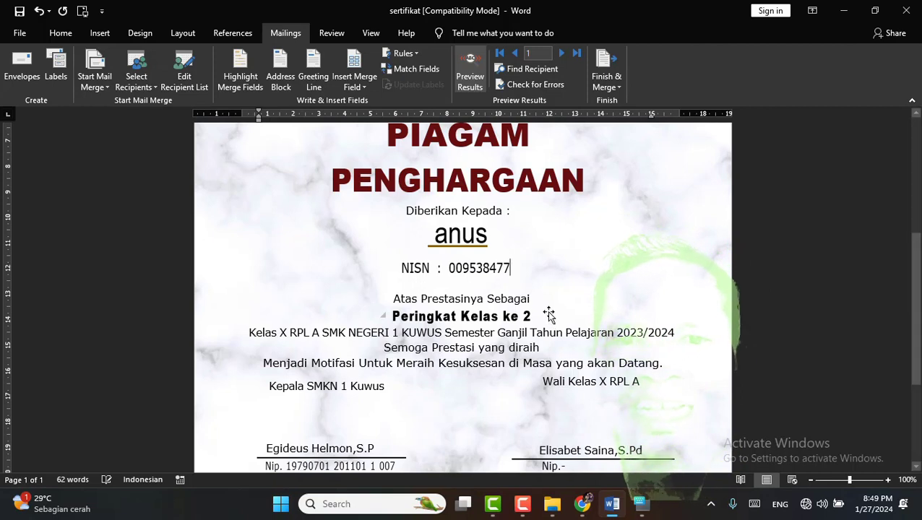
{"action": "key", "text": "BackSpace"}
{"action": "key", "text": "BackSpace"}
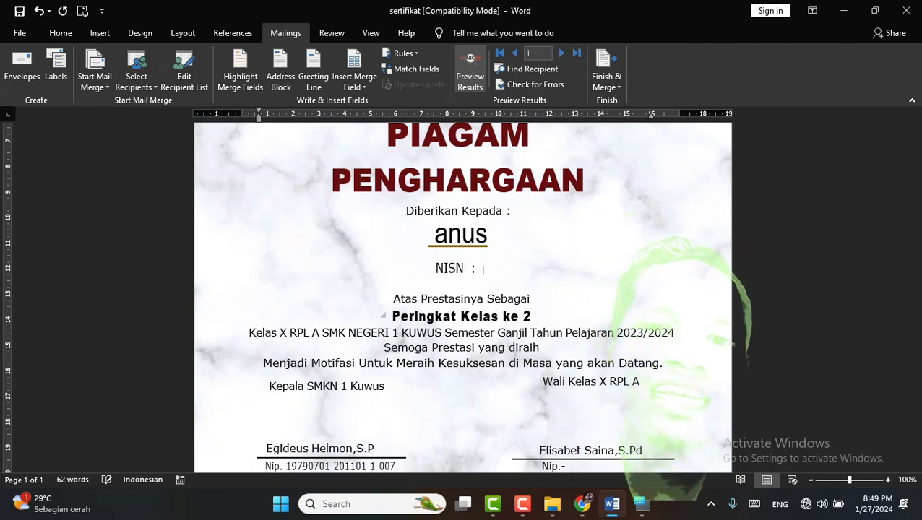
{"action": "left_click", "coordinate": [365, 87]}
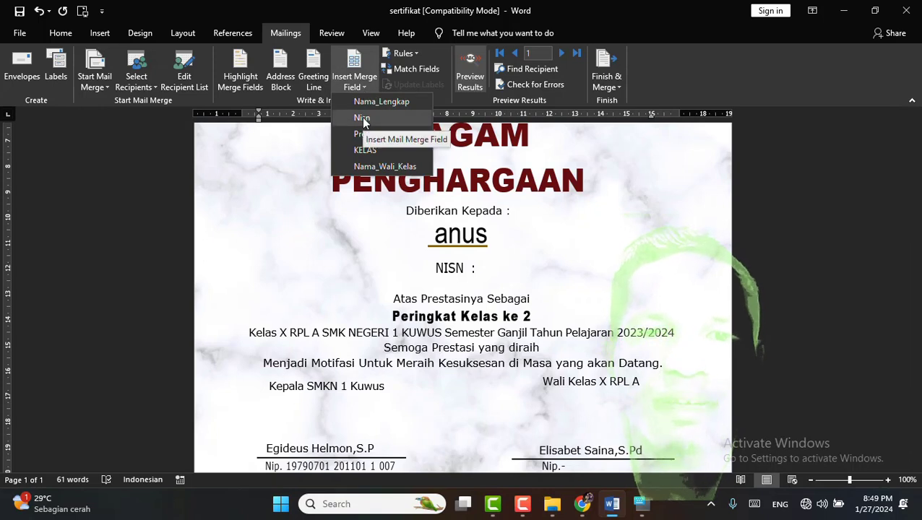
{"action": "left_click", "coordinate": [362, 117]}
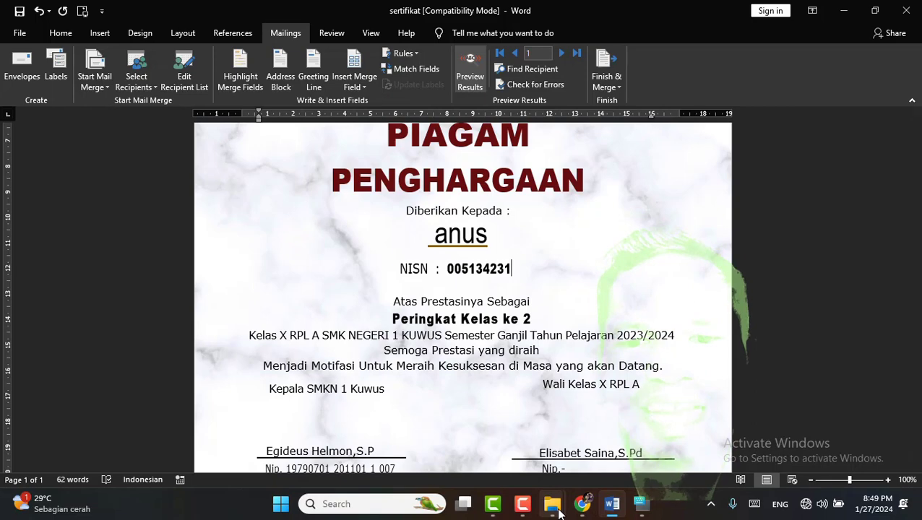
Open Data Peserta.xlsx read-only in Excel, check cells A2, A3 and B2, then return to Word.
{"action": "mouse_move", "coordinate": [558, 512]}
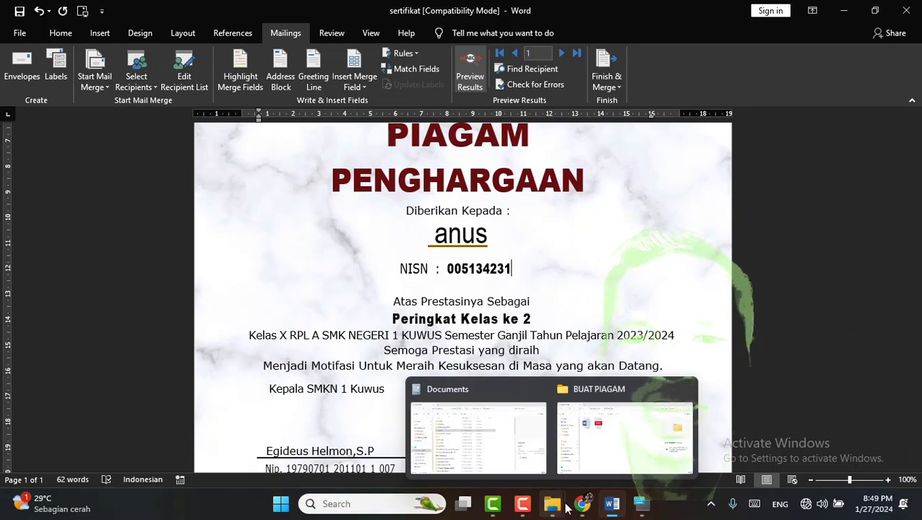
{"action": "left_click", "coordinate": [597, 466]}
{"action": "left_click", "coordinate": [209, 170]}
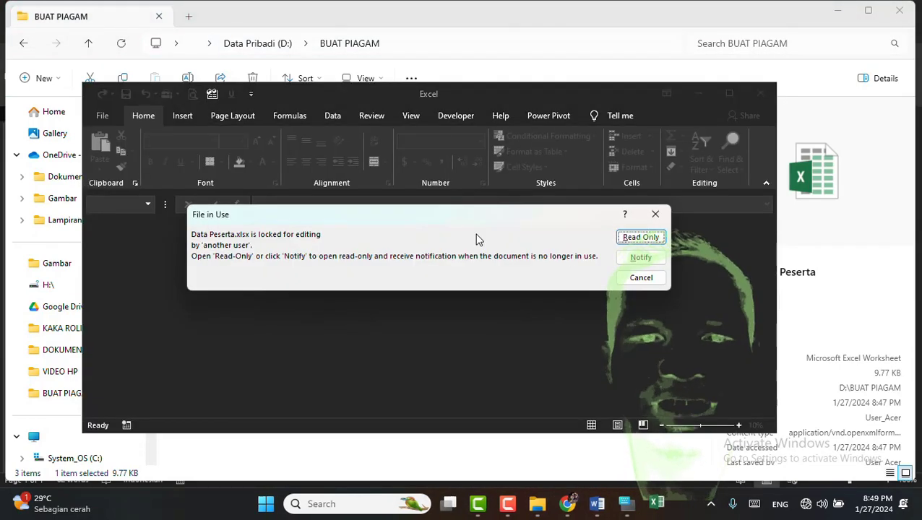
{"action": "left_click", "coordinate": [640, 238]}
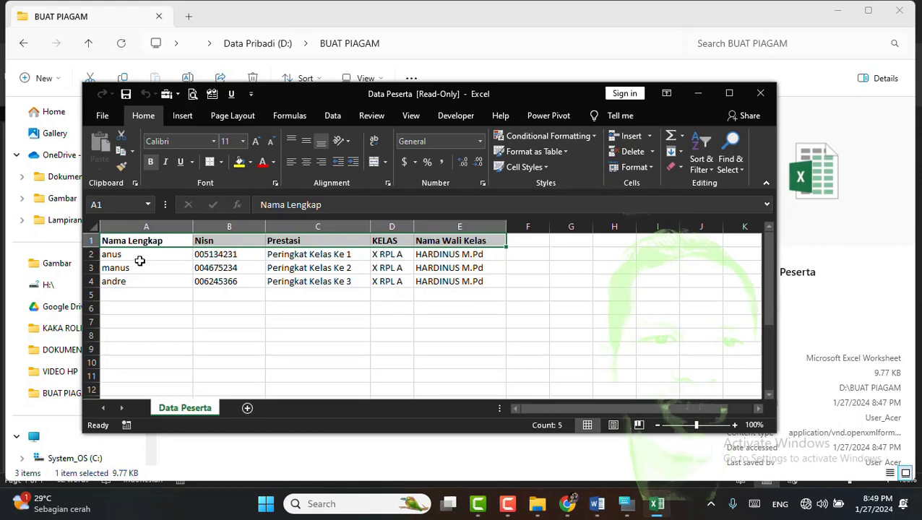
{"action": "left_click", "coordinate": [140, 257]}
{"action": "left_click", "coordinate": [137, 270]}
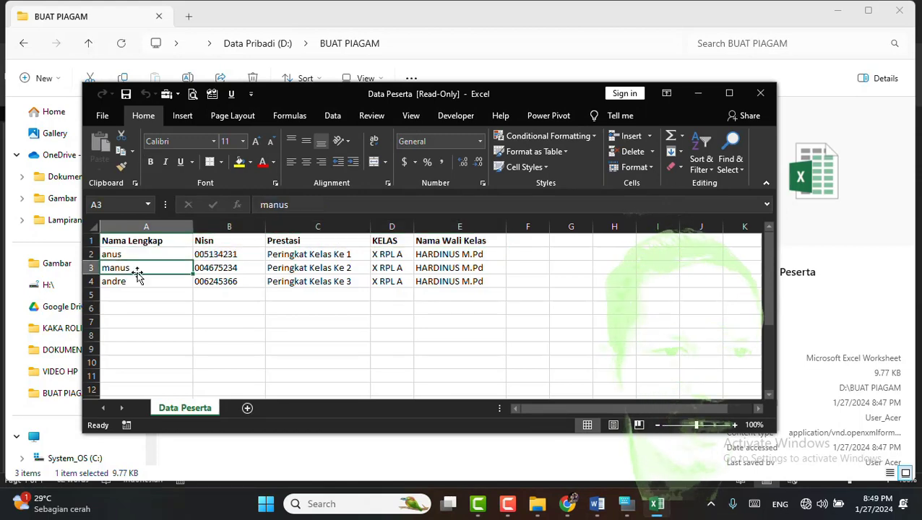
{"action": "left_click", "coordinate": [221, 254]}
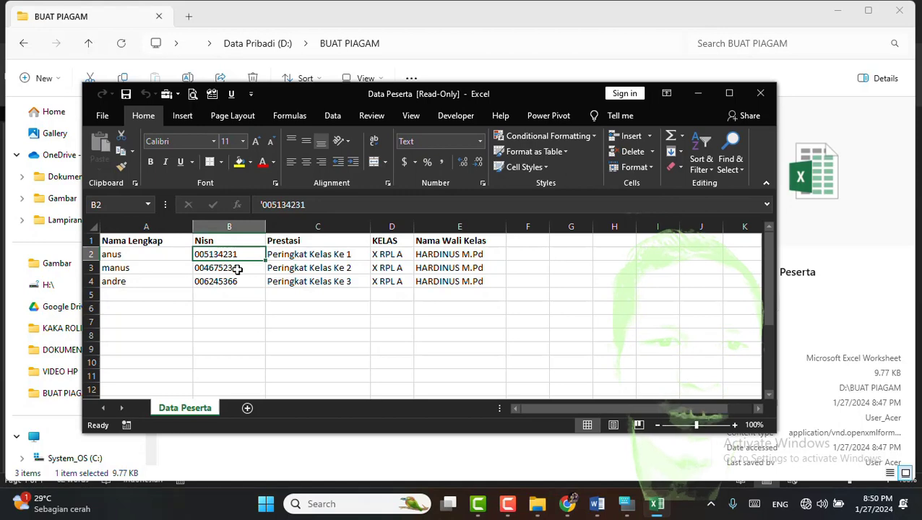
{"action": "left_click", "coordinate": [594, 505]}
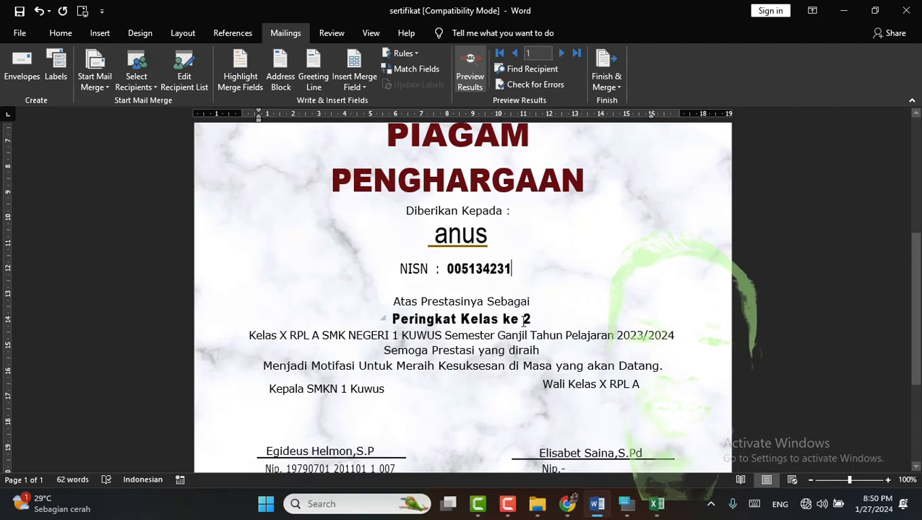
Replace the 'Peringkat Kelas ke 2' line with the Prestasi field, keeping the class sentence on its own line.
{"action": "triple_click", "coordinate": [443, 318]}
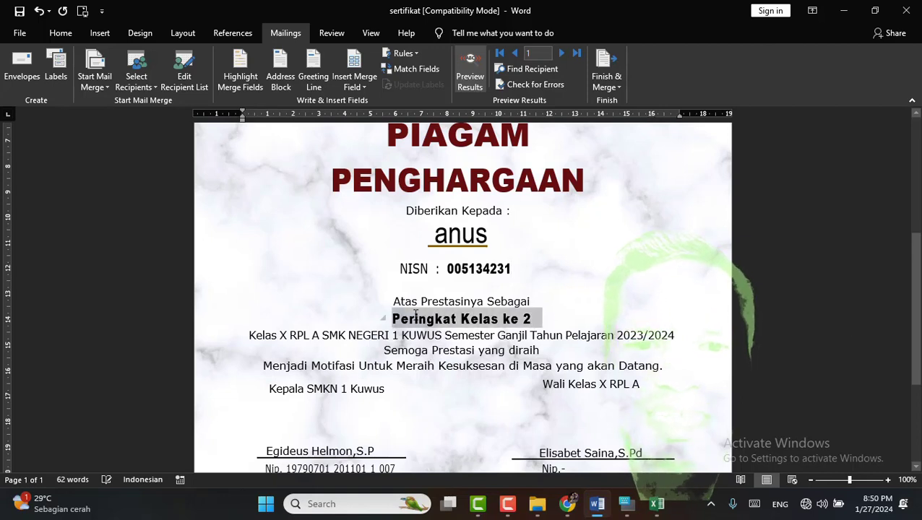
{"action": "left_click", "coordinate": [363, 86]}
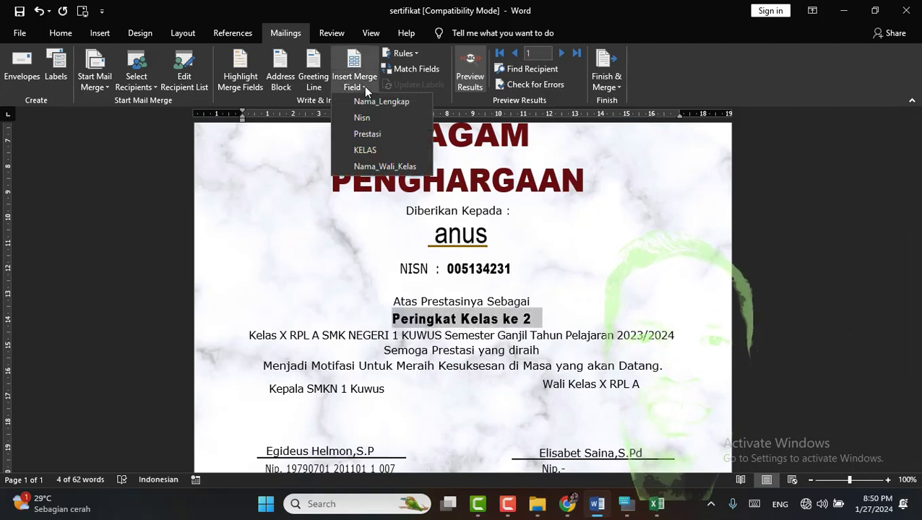
{"action": "left_click", "coordinate": [366, 134]}
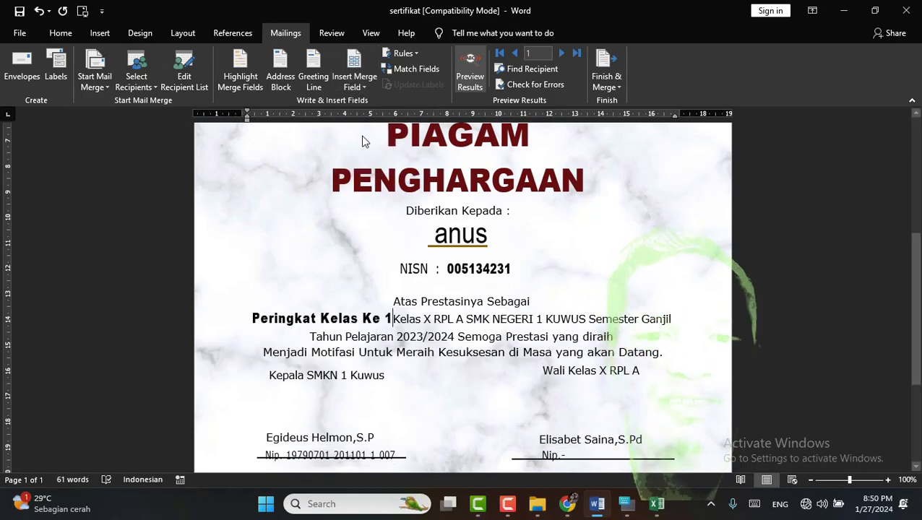
{"action": "left_click", "coordinate": [653, 509]}
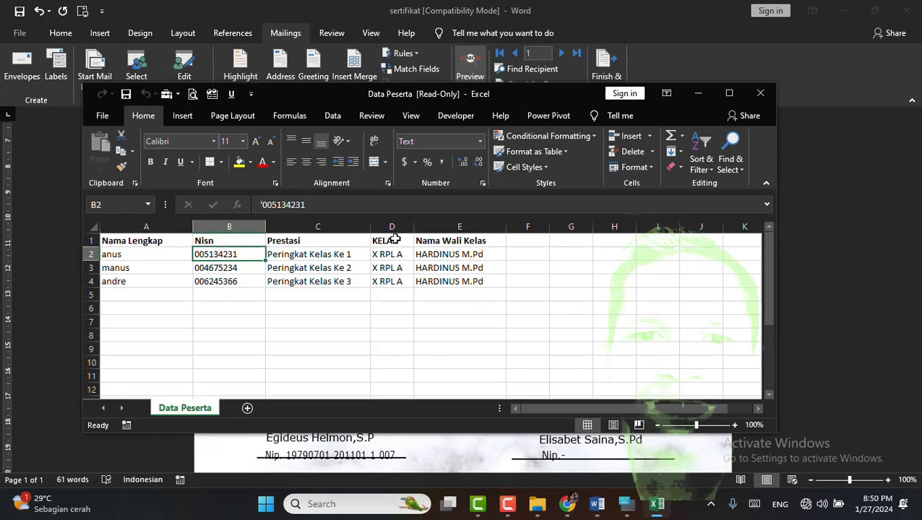
{"action": "left_click", "coordinate": [596, 506]}
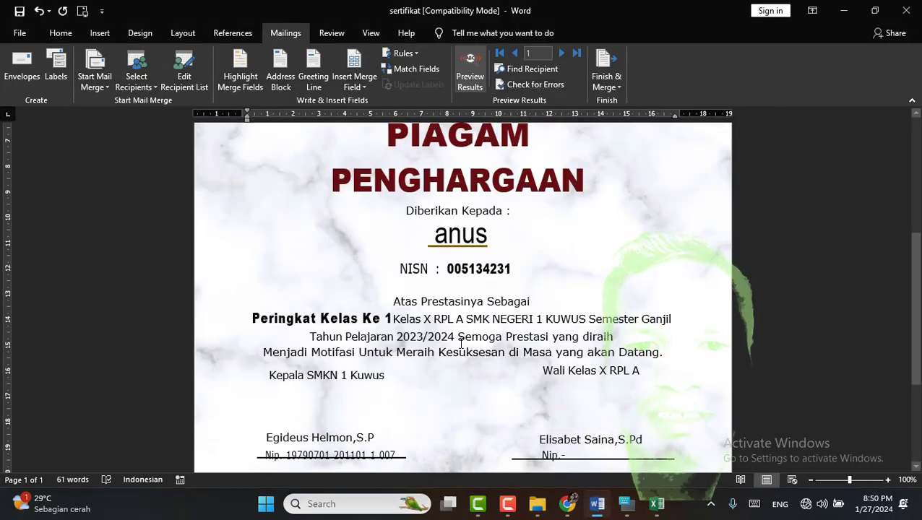
{"action": "key", "text": "Return"}
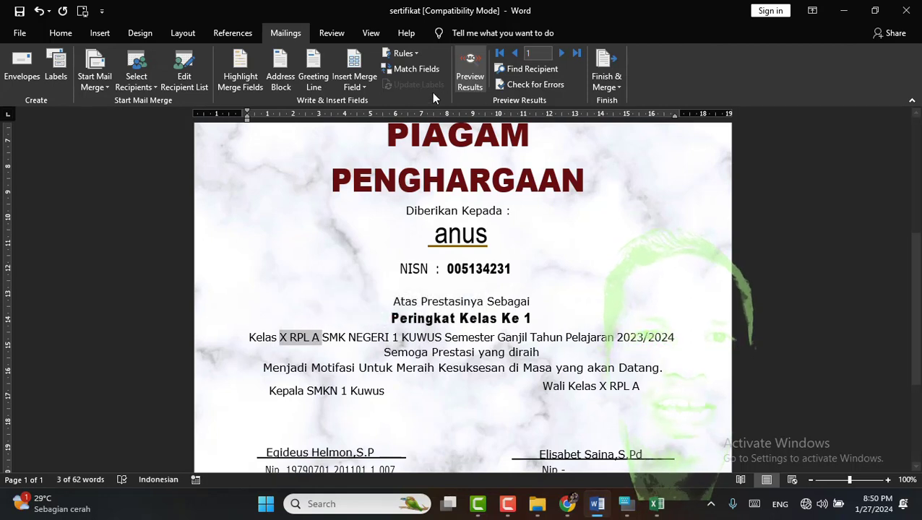
Replace both 'X RPL A' class texts with the KELAS merge field.
{"action": "left_click", "coordinate": [365, 87]}
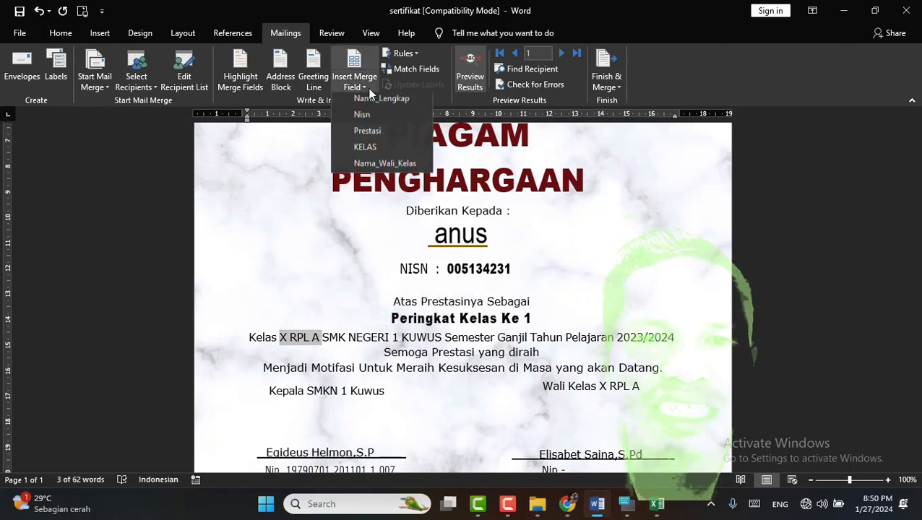
{"action": "left_click", "coordinate": [365, 147]}
{"action": "key", "text": "Right"}
{"action": "key", "text": "Delete"}
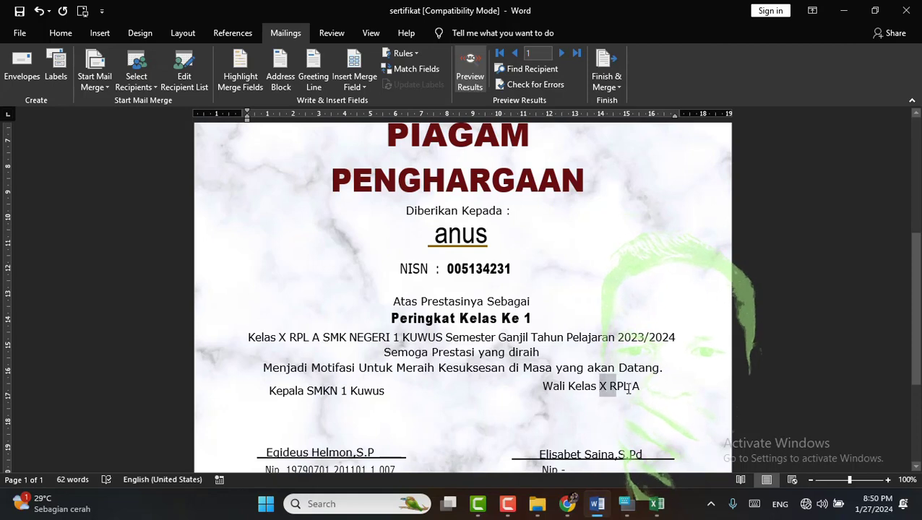
{"action": "double_click", "coordinate": [641, 388]}
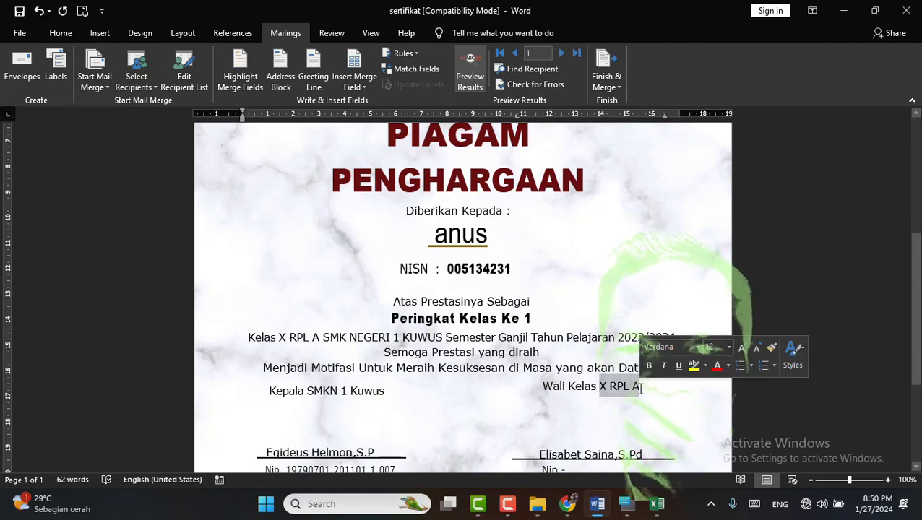
{"action": "left_click", "coordinate": [368, 89]}
{"action": "left_click", "coordinate": [366, 150]}
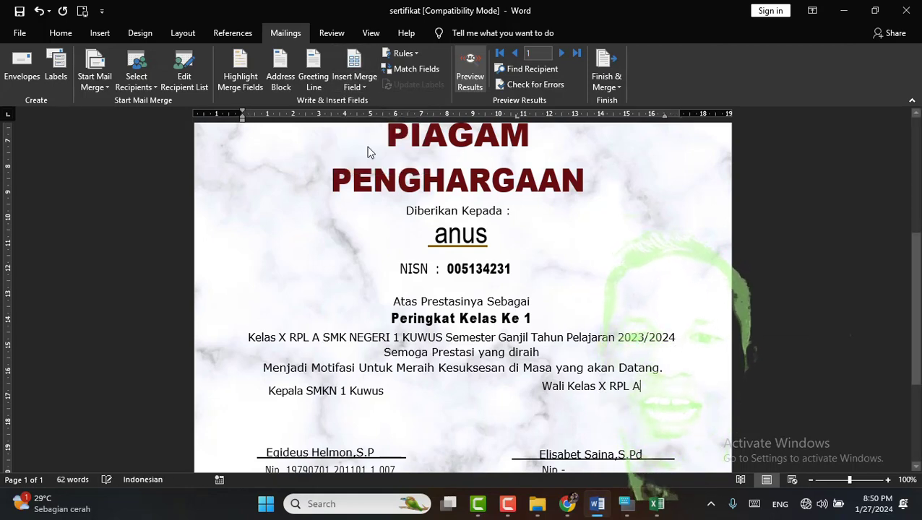
Replace the homeroom teacher's signature name with the Nama_Wali_Kelas field.
{"action": "scroll", "coordinate": [723, 330], "scroll_direction": "down", "scroll_amount": 1}
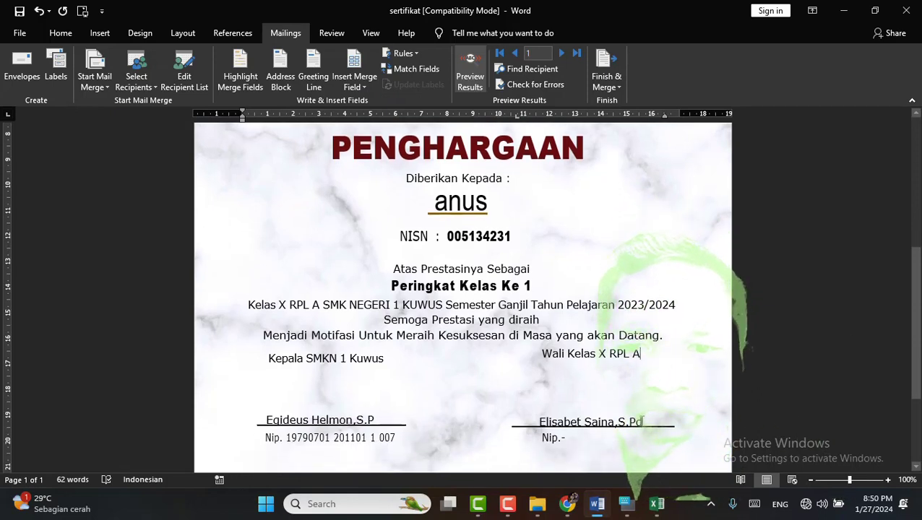
{"action": "left_click", "coordinate": [365, 87]}
{"action": "left_click", "coordinate": [384, 167]}
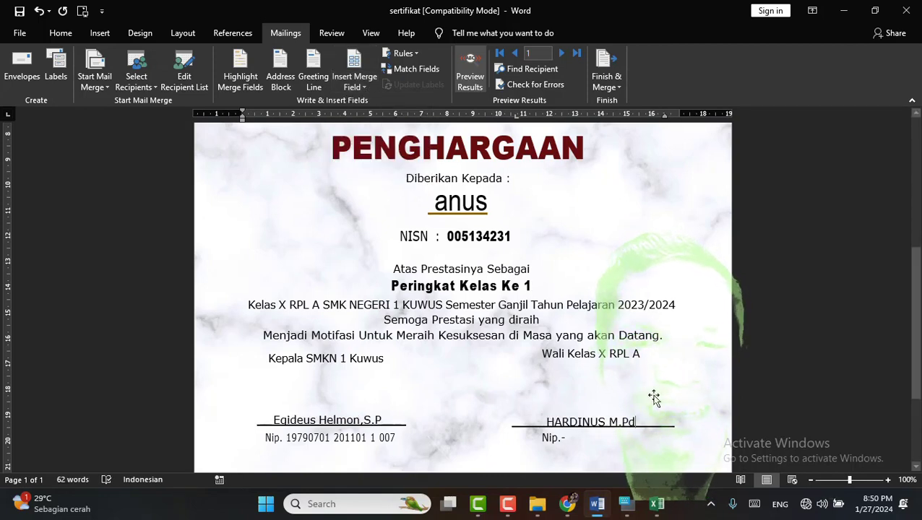
Preview records 2 and 3, comparing each against the Data Peserta spreadsheet.
{"action": "left_click", "coordinate": [562, 54]}
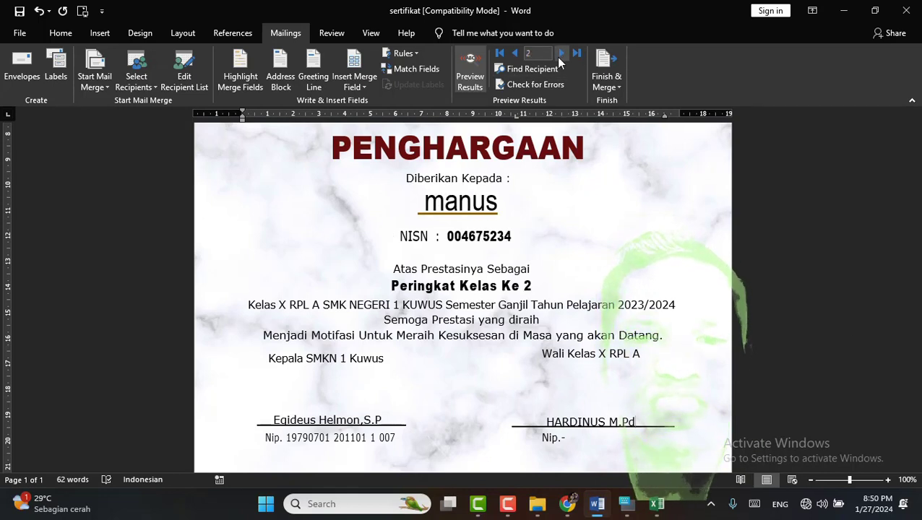
{"action": "left_click", "coordinate": [657, 505]}
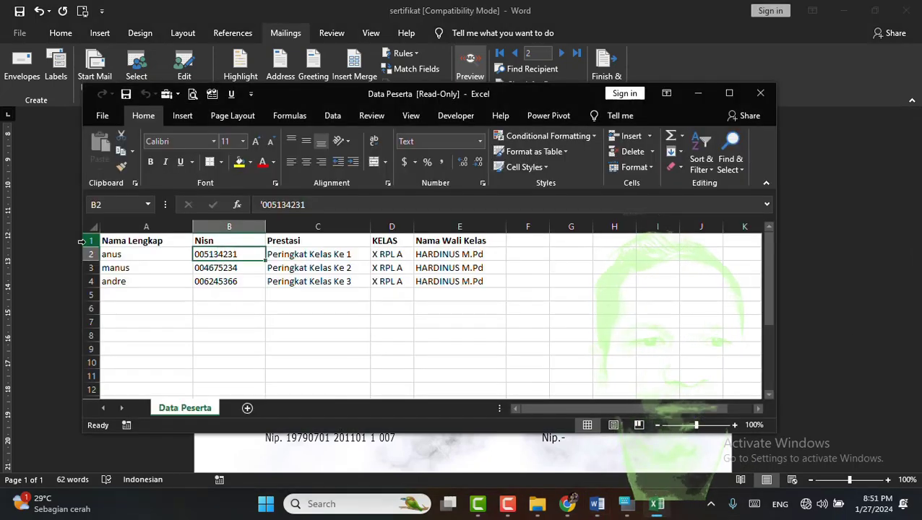
{"action": "left_click", "coordinate": [597, 505]}
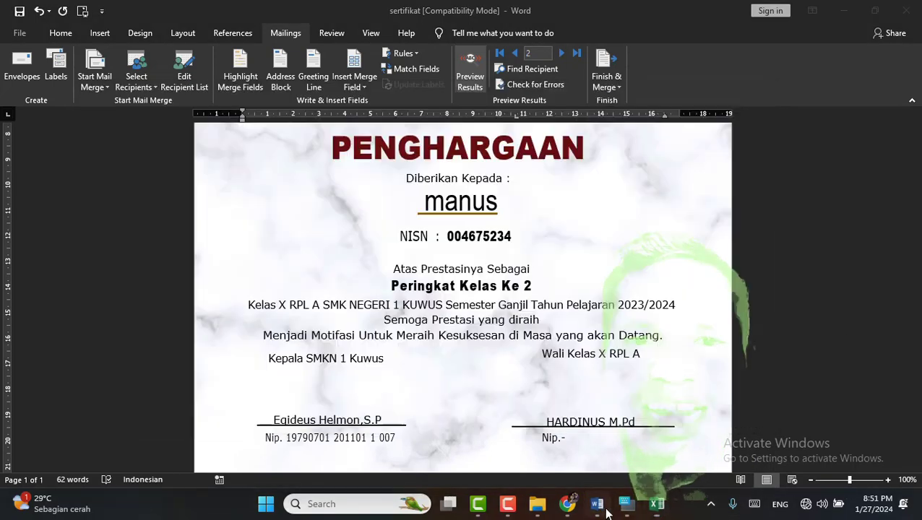
{"action": "left_click", "coordinate": [561, 53]}
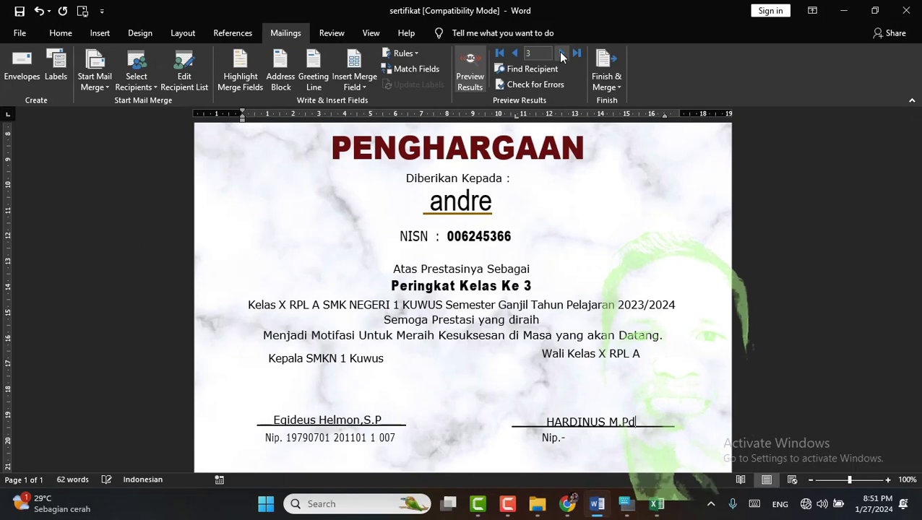
{"action": "left_click", "coordinate": [661, 508]}
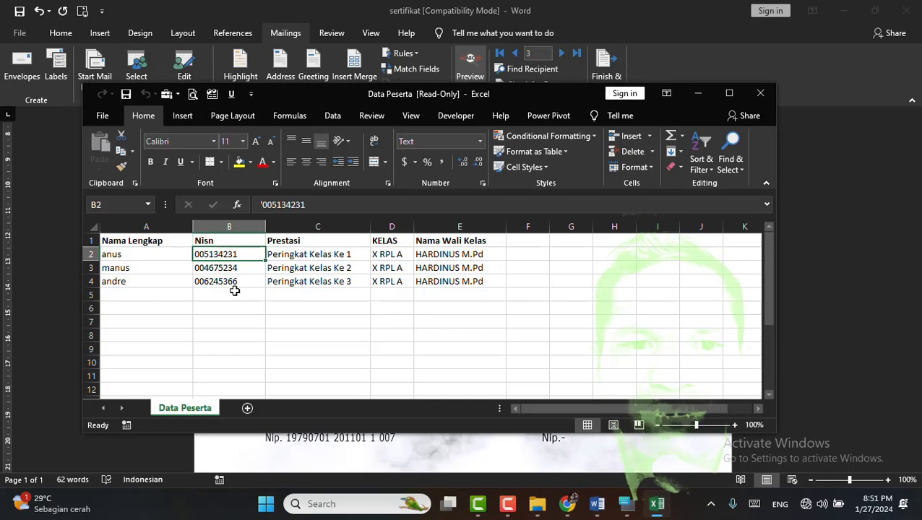
{"action": "left_click", "coordinate": [597, 506]}
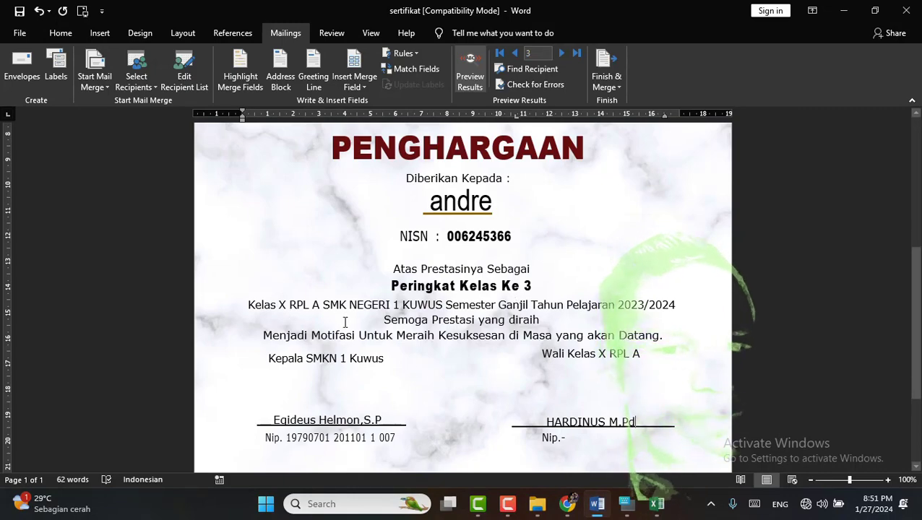
Set Merge to Printer to print records 2 to 3, then cancel without printing.
{"action": "scroll", "coordinate": [699, 364], "scroll_direction": "down", "scroll_amount": 4}
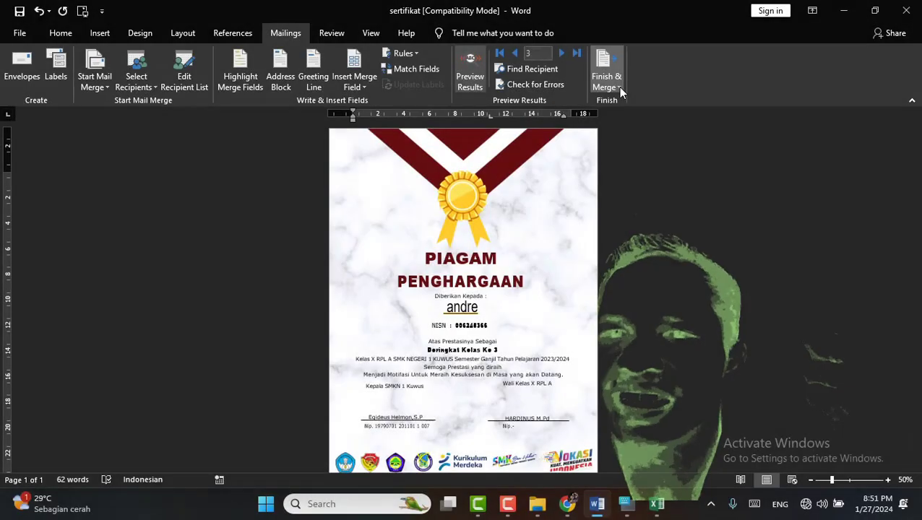
{"action": "left_click", "coordinate": [618, 86]}
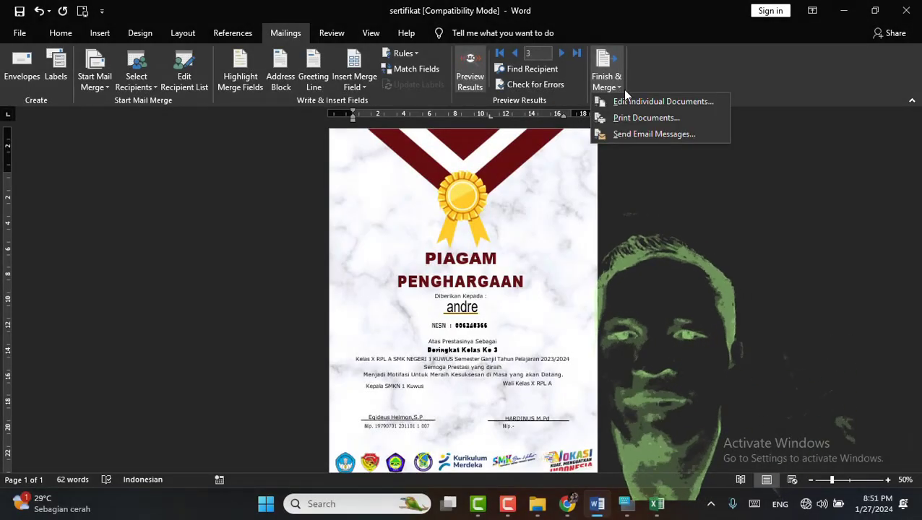
{"action": "left_click", "coordinate": [637, 117]}
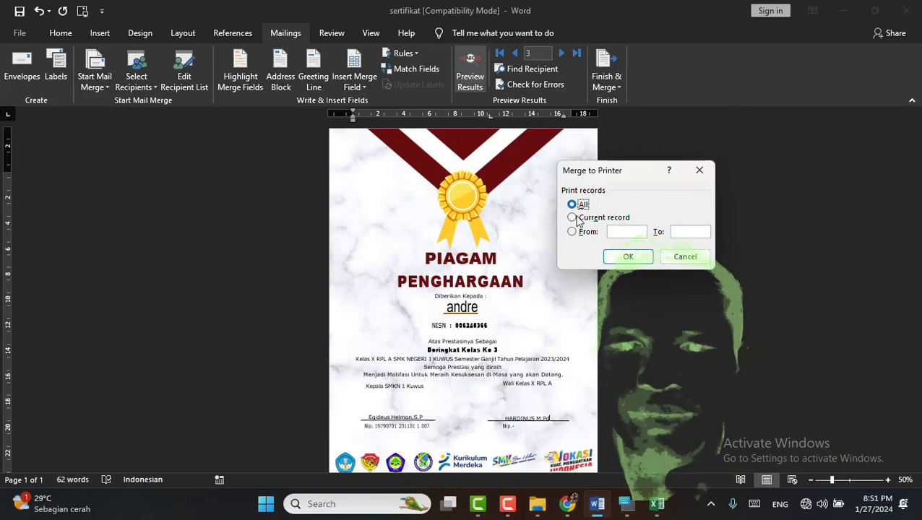
{"action": "left_click", "coordinate": [657, 506]}
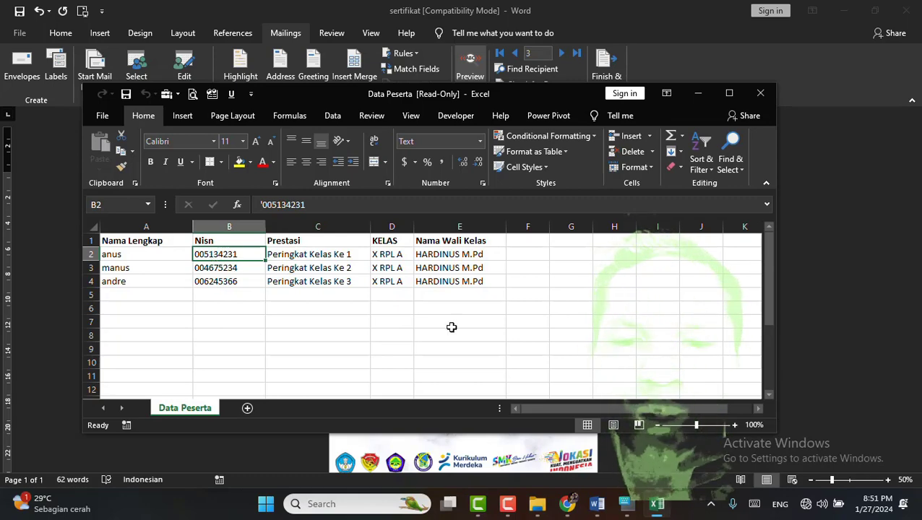
{"action": "left_click", "coordinate": [597, 503]}
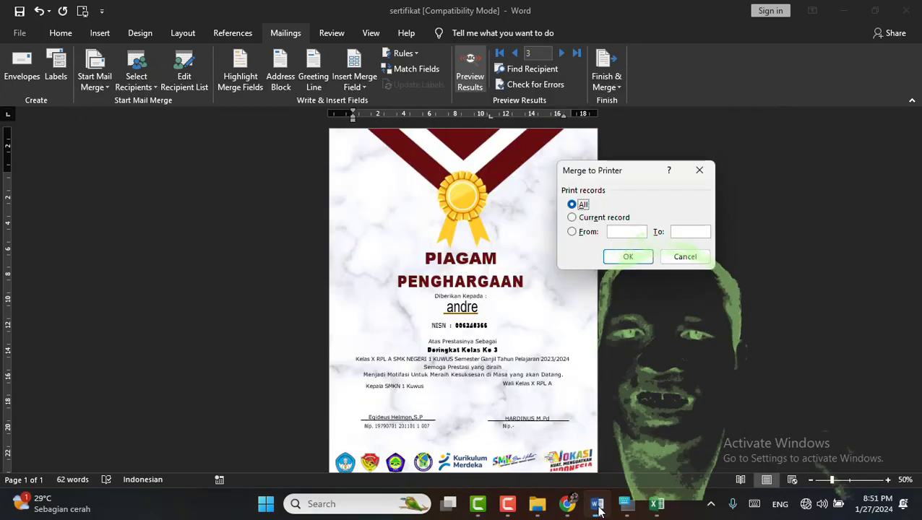
{"action": "left_click", "coordinate": [576, 218]}
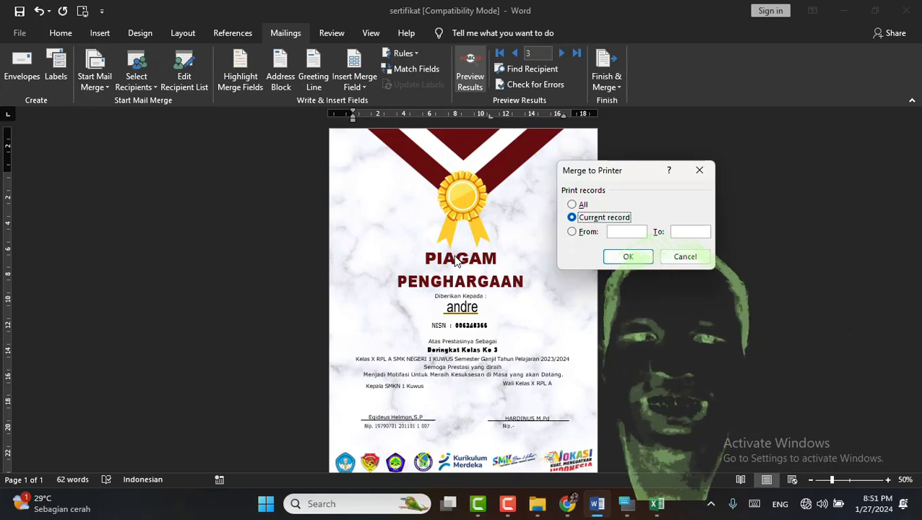
{"action": "left_click", "coordinate": [573, 232]}
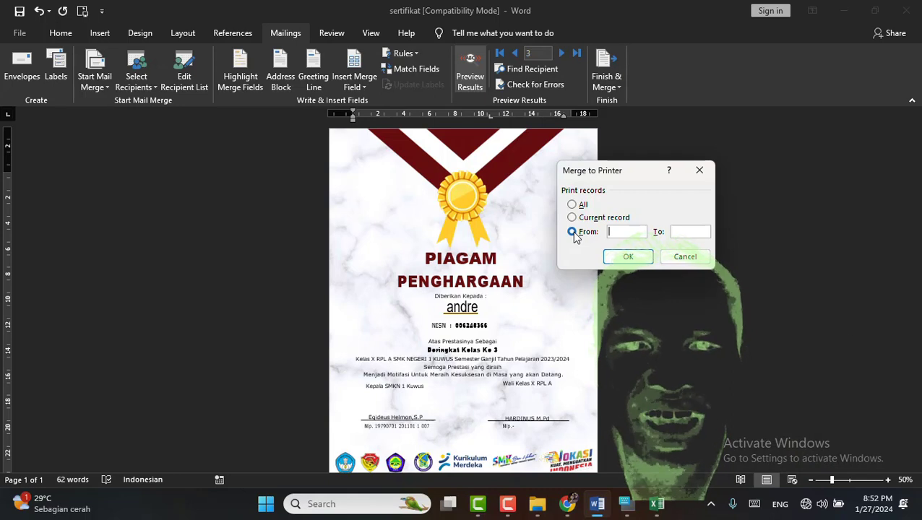
{"action": "type", "text": "2"}
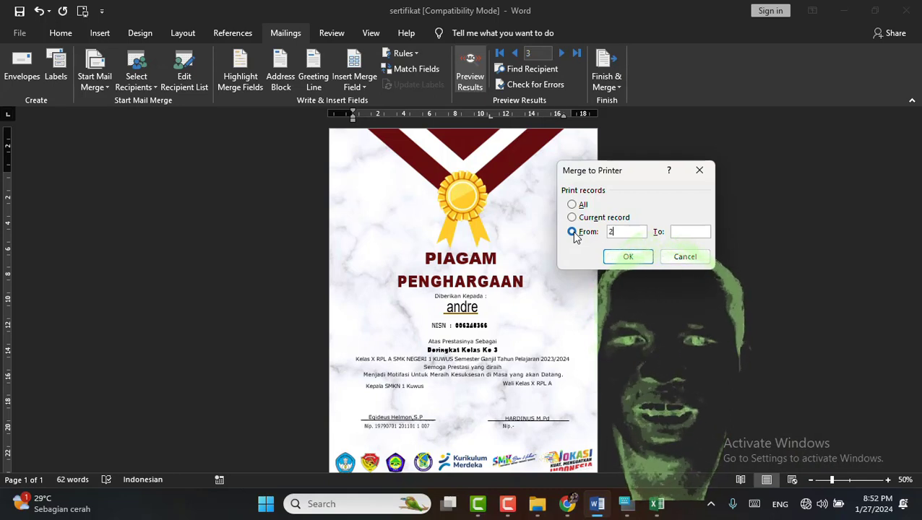
{"action": "left_click", "coordinate": [676, 231]}
{"action": "type", "text": "3"}
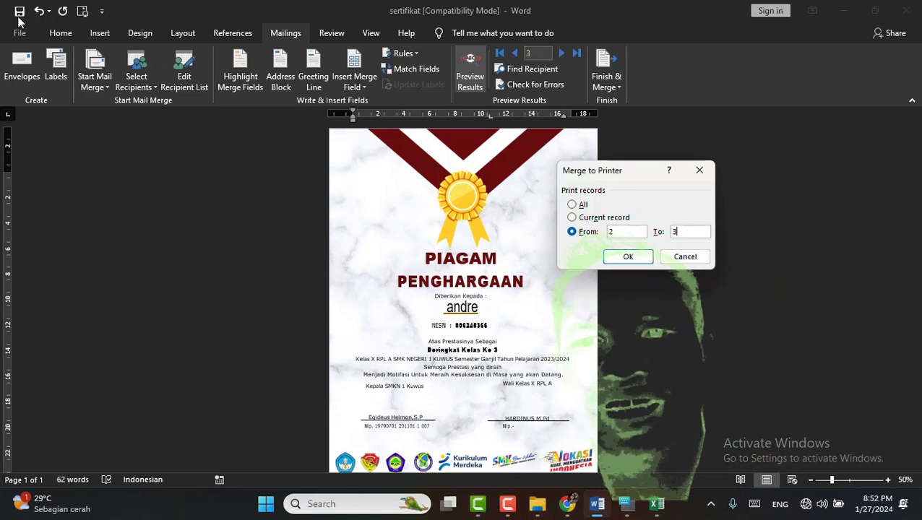
{"action": "left_click", "coordinate": [688, 258]}
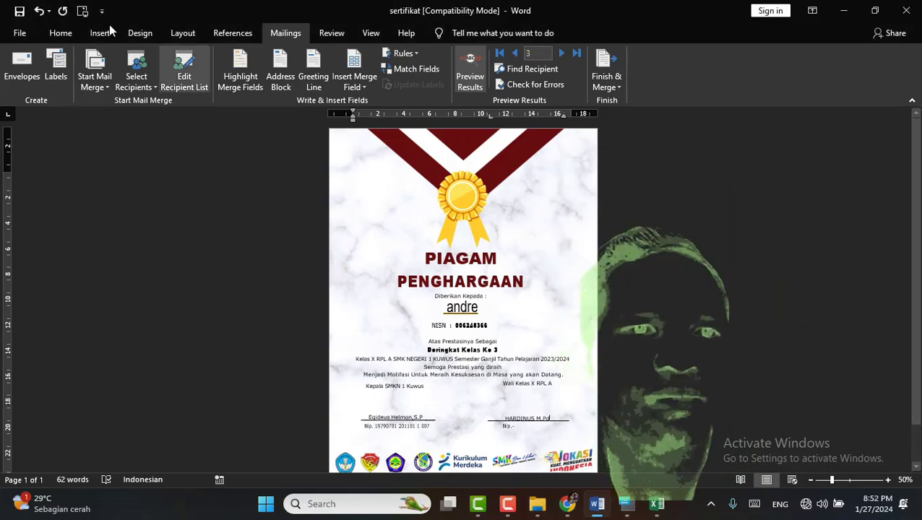